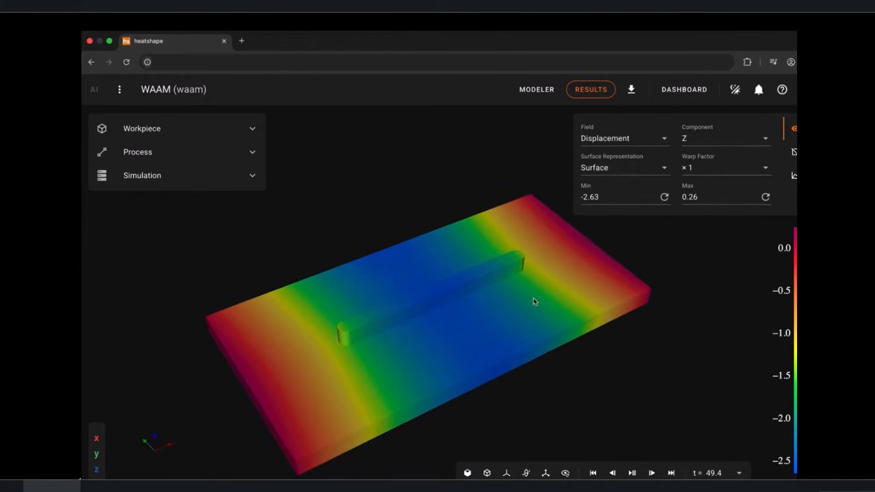
# Step: Change the warp factor of the Z displacement results and examine the deformed WAAM plate up close
pyautogui.click(713, 168)
pyautogui.click(705, 246)
pyautogui.scroll(5, 465, 339)
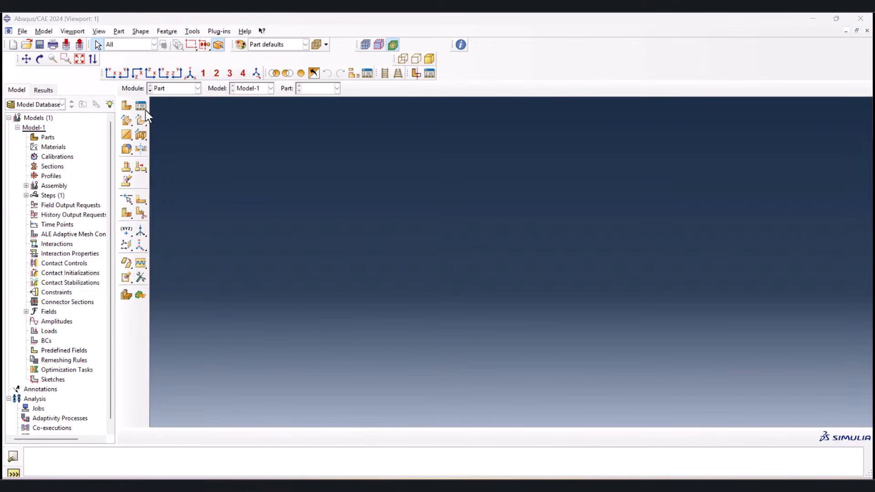
# Step: In Abaqus/CAE, create a 3D deformable solid extrusion part named Substrate with an approximate size of 0.2
pyautogui.click(126, 106)
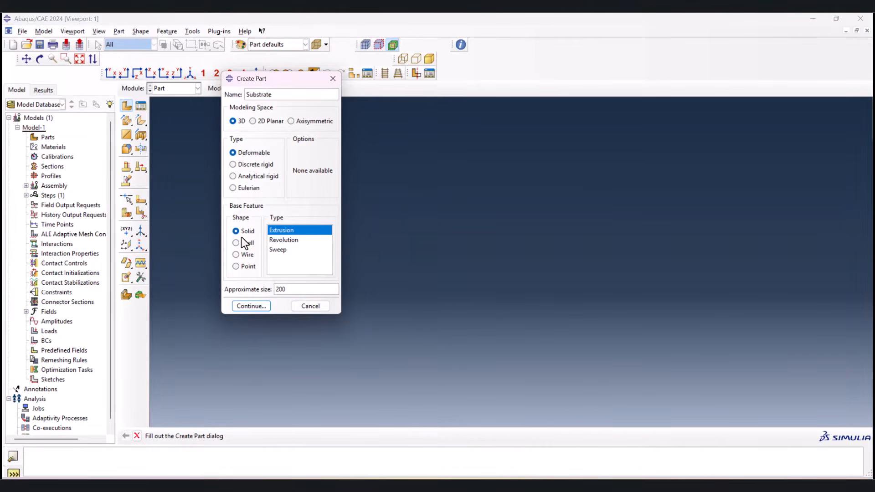
pyautogui.doubleClick(295, 288)
pyautogui.write('0.2')
pyautogui.click(258, 307)
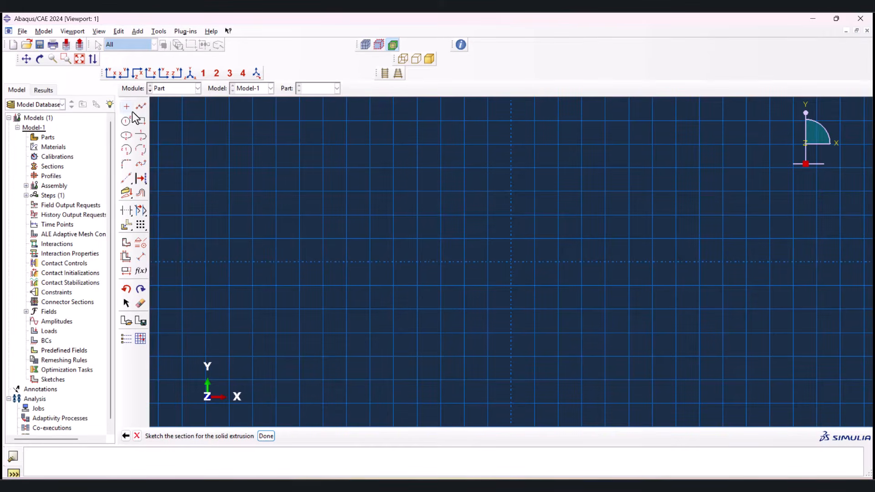
# Step: Sketch a rectangle about 0.05 wide and 0.01 high centred on the sketch origin
pyautogui.click(140, 121)
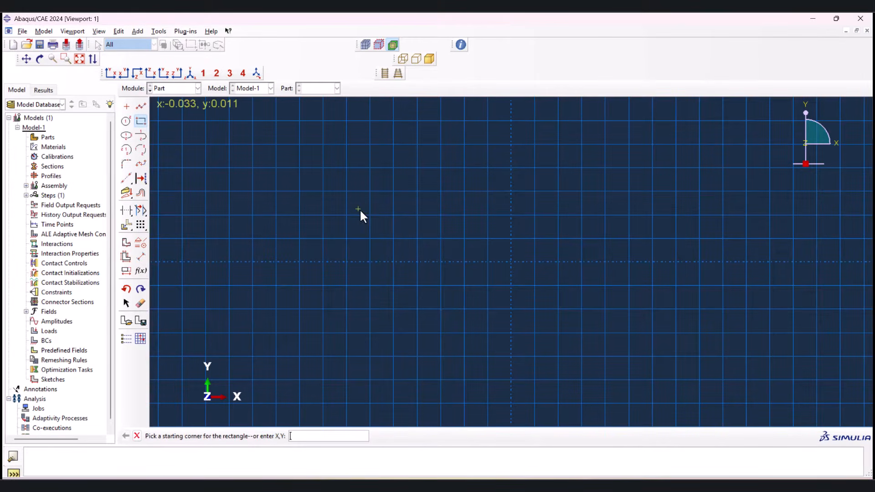
pyautogui.click(393, 239)
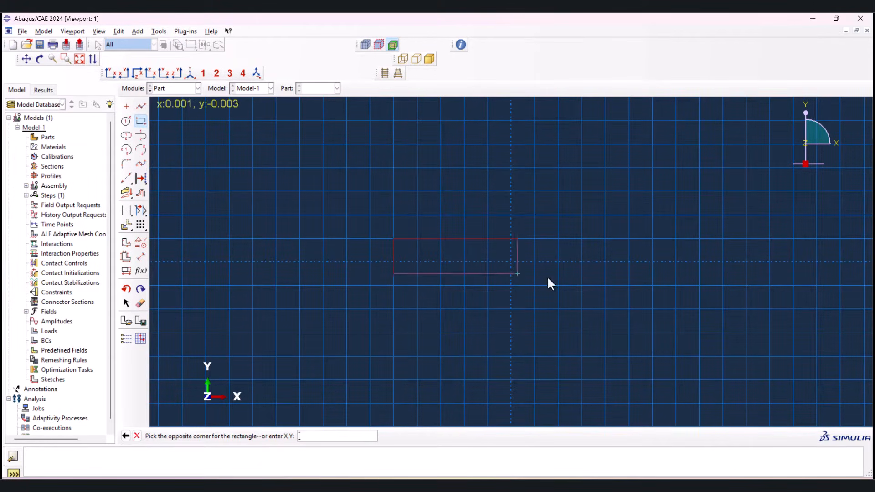
pyautogui.click(629, 285)
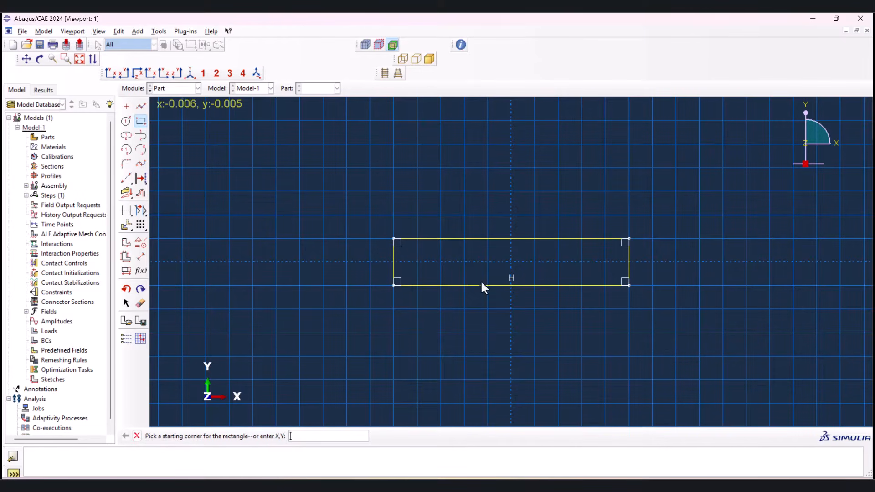
# Step: Dimension the rectangle to a height of 0.0025 and a width of 0.05
pyautogui.click(140, 256)
pyautogui.click(394, 259)
pyautogui.click(313, 248)
pyautogui.click(201, 436)
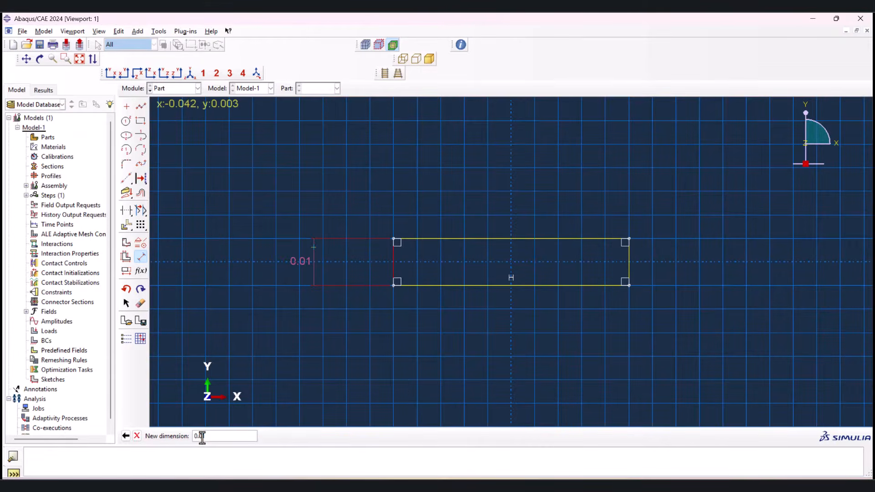
pyautogui.write('025')
pyautogui.press('Return')
pyautogui.click(497, 285)
pyautogui.click(497, 320)
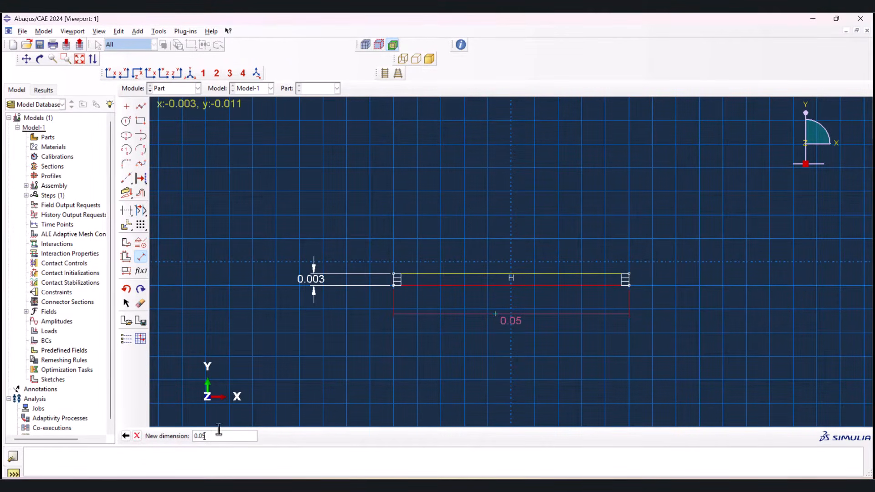
pyautogui.press('Return')
pyautogui.press('Escape')
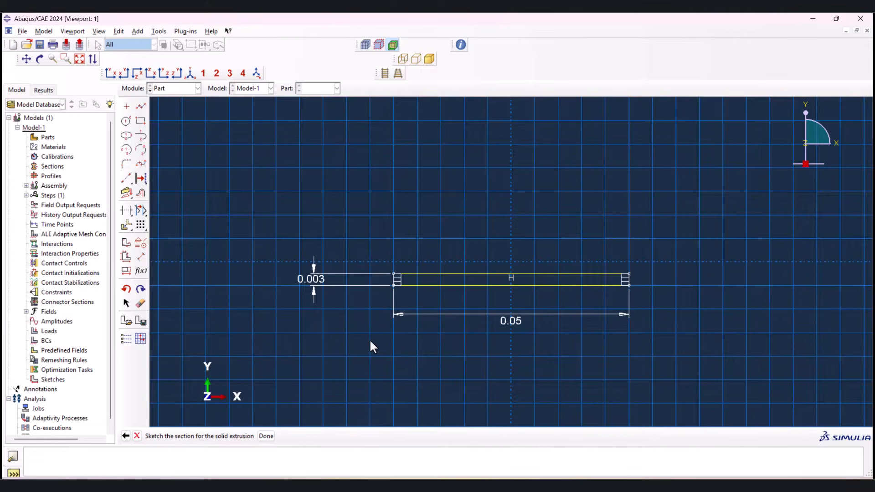
# Step: Finish the section sketch and extrude it to a depth of 0.05
pyautogui.click(266, 436)
pyautogui.click(44, 126)
pyautogui.moveTo(44, 126); pyautogui.dragTo(52, 126)
pyautogui.write('5')
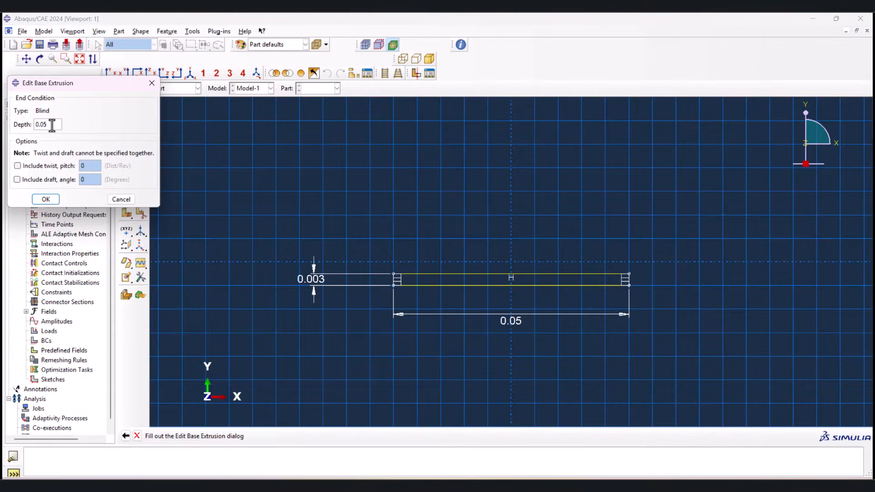
pyautogui.click(46, 199)
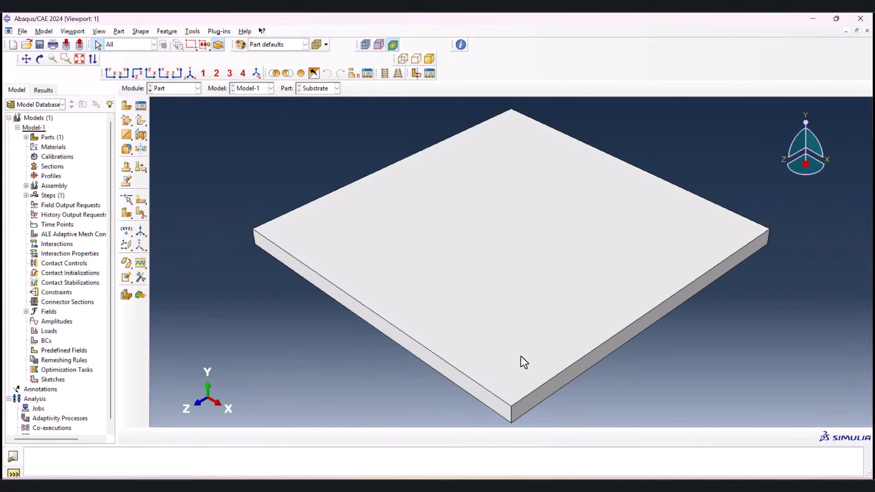
pyautogui.click(807, 471)
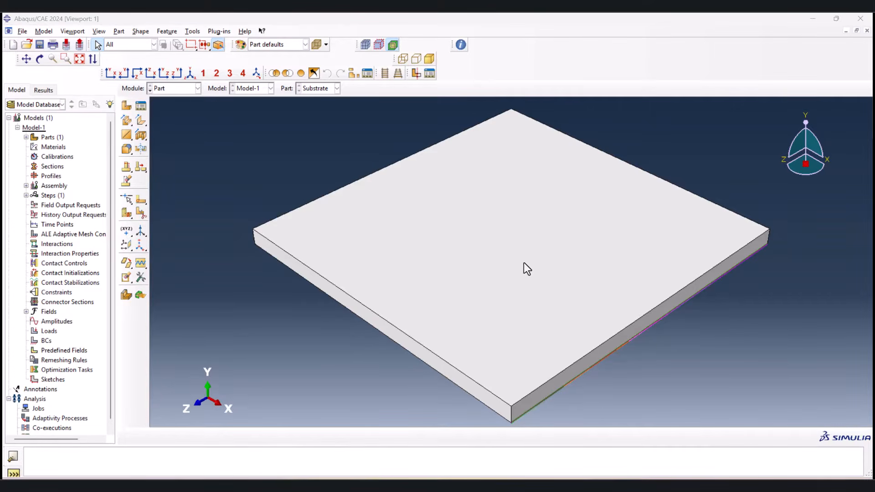
# Step: Begin a sketched face partition on the substrate's +X side face and draw two full-height vertical lines about 0.004 apart around its centre
pyautogui.click(140, 201)
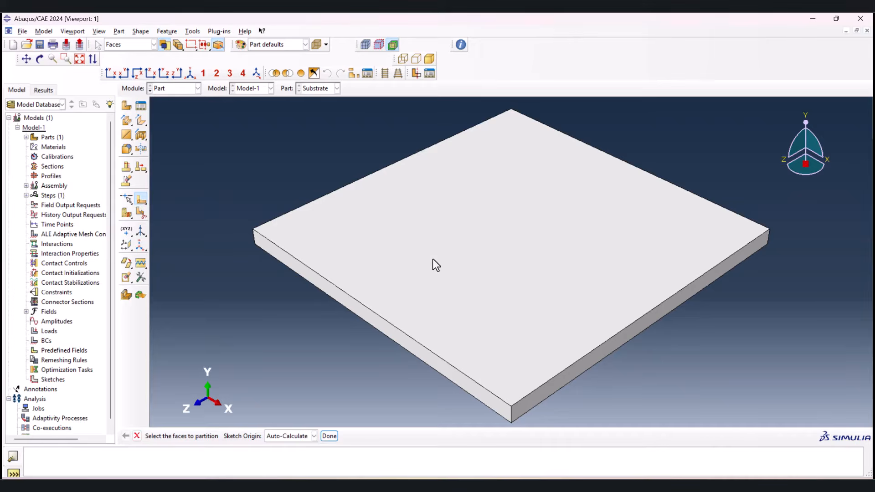
pyautogui.click(618, 344)
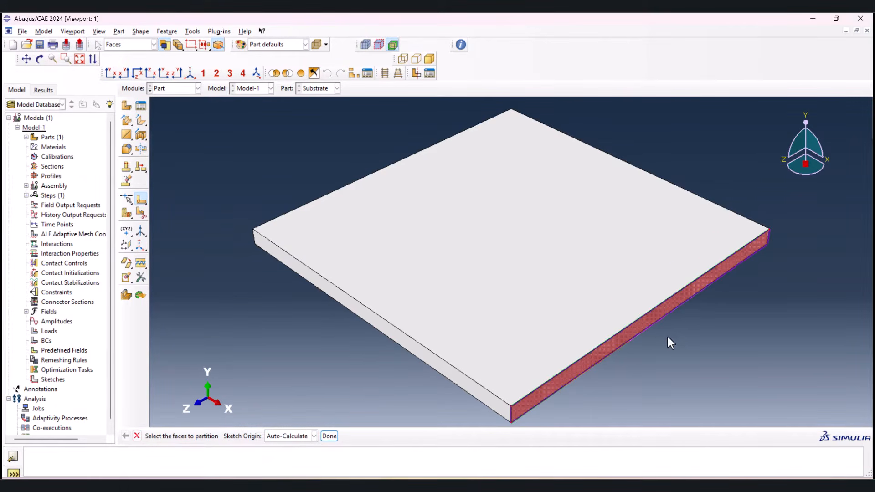
pyautogui.click(329, 436)
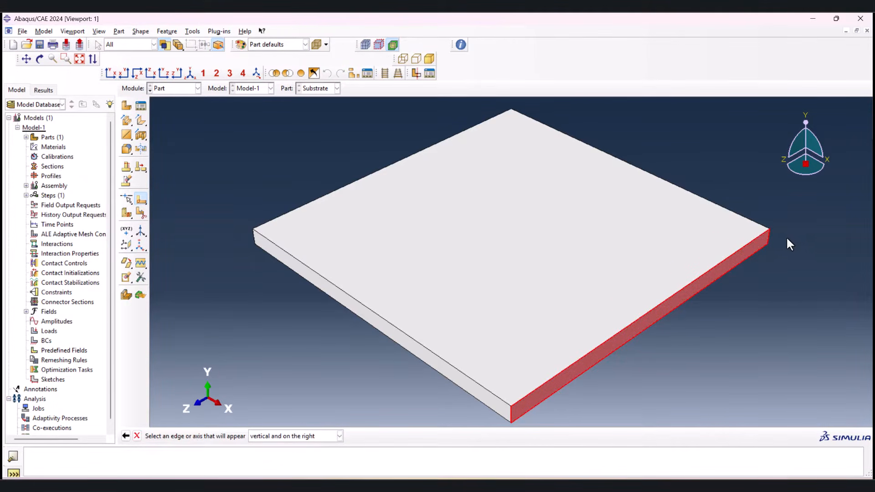
pyautogui.click(768, 233)
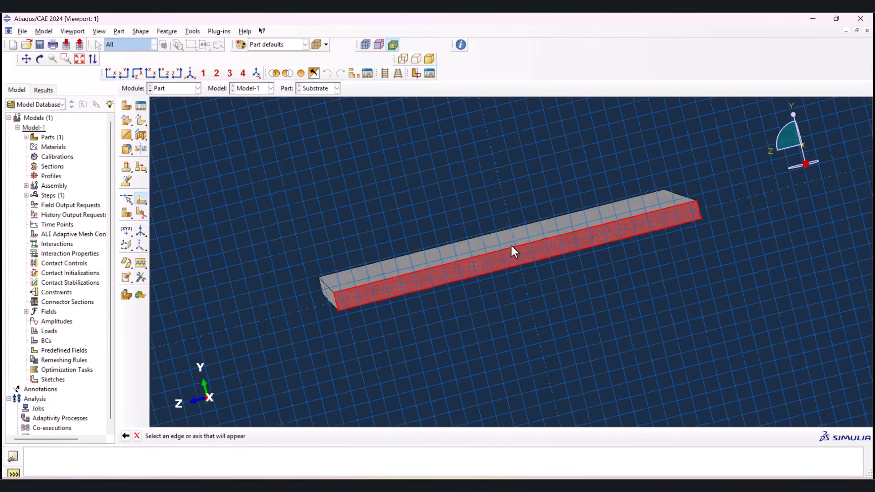
pyautogui.click(142, 104)
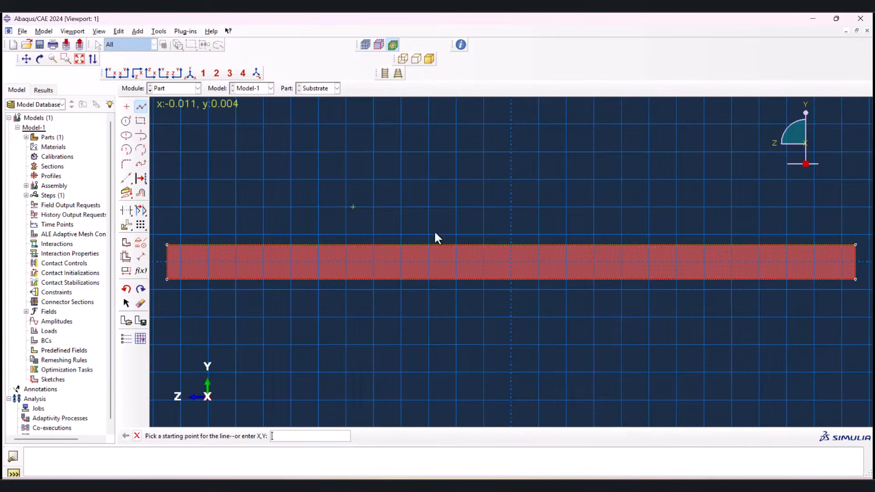
pyautogui.click(483, 245)
pyautogui.click(484, 279)
pyautogui.middleClick(544, 308)
pyautogui.click(538, 245)
pyautogui.click(539, 279)
pyautogui.middleClick(545, 325)
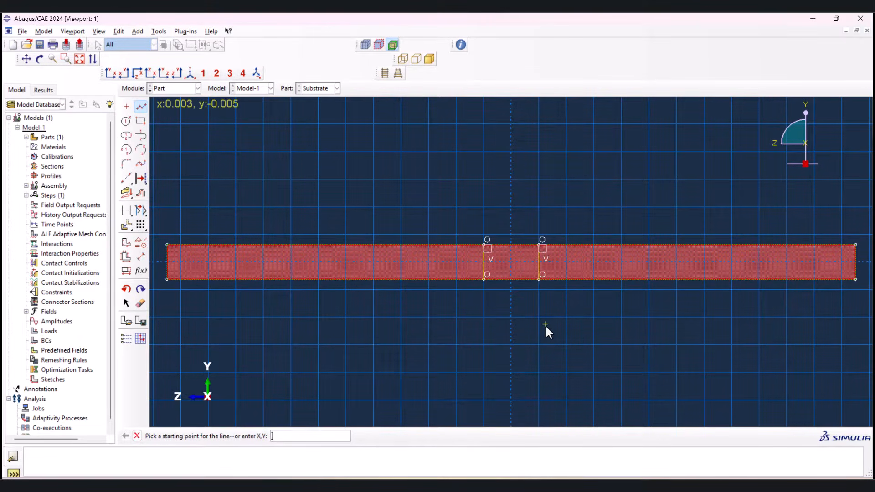
# Step: Dimension the spacing between the two vertical lines as 0.004 and complete the face partition
pyautogui.click(141, 257)
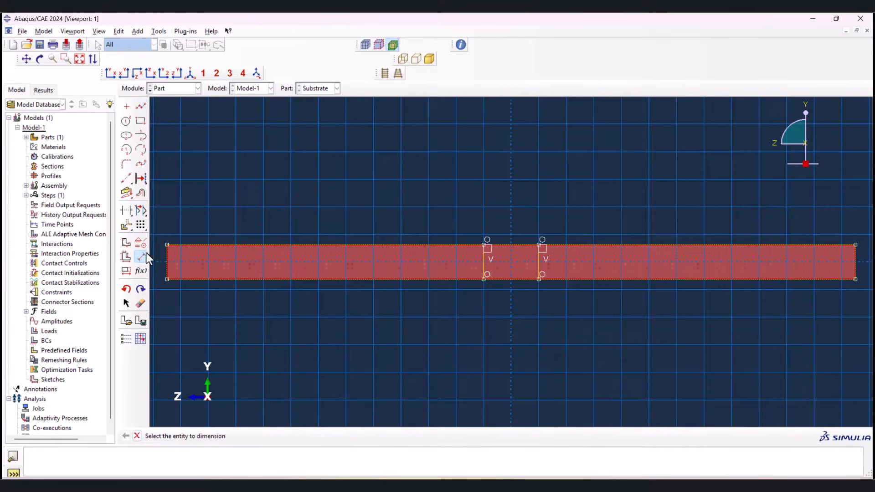
pyautogui.click(483, 258)
pyautogui.click(538, 264)
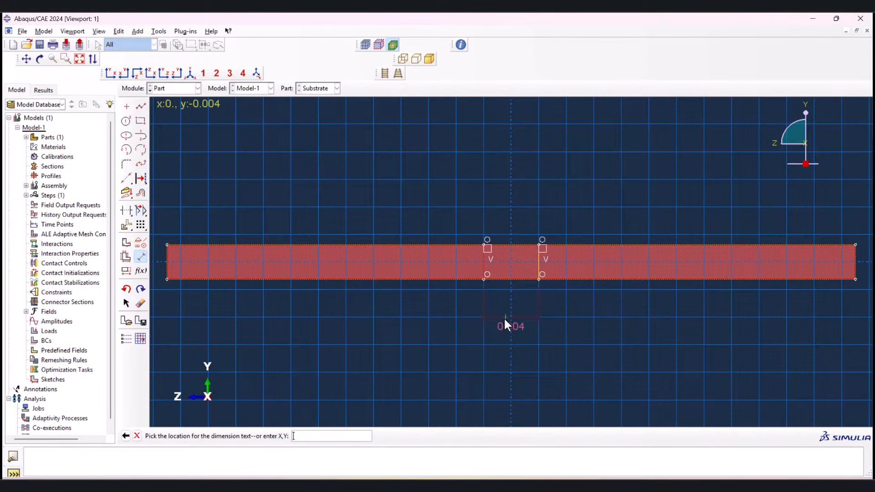
pyautogui.click(503, 320)
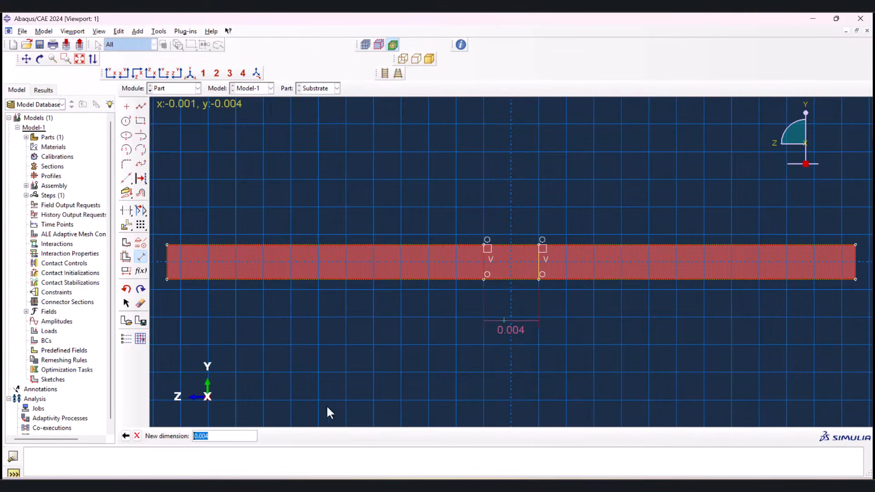
pyautogui.click(194, 459)
pyautogui.press('Return')
pyautogui.press('Escape')
pyautogui.click(227, 436)
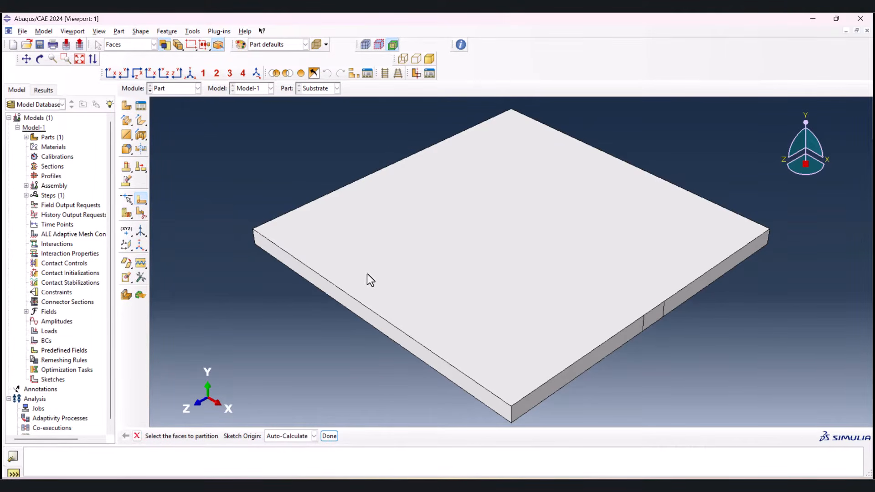
# Step: Partition the substrate cell by sweeping the partition line nearer the front (+Z) face along the front top edge parallel to X
pyautogui.click(125, 214)
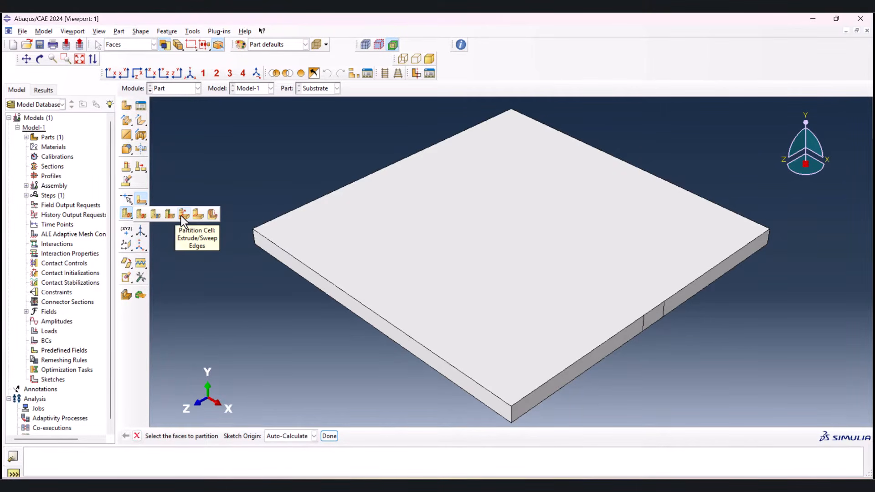
pyautogui.click(181, 215)
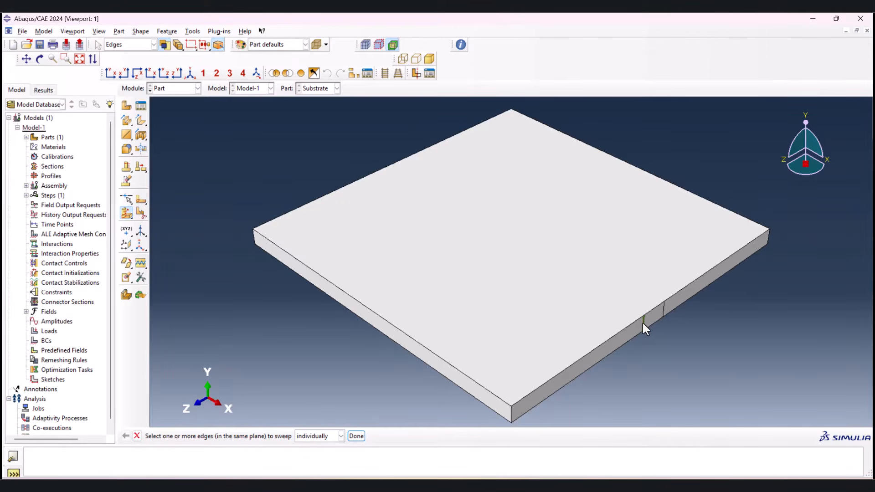
pyautogui.click(663, 306)
pyautogui.click(357, 436)
pyautogui.click(335, 436)
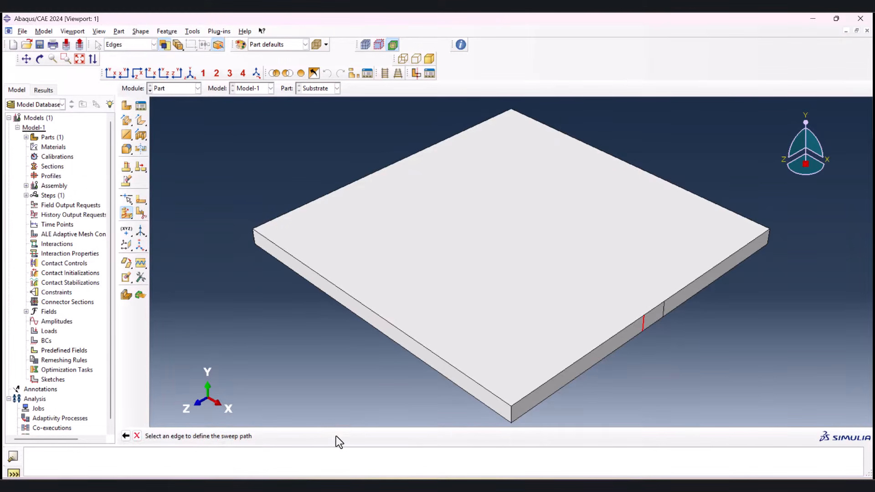
pyautogui.click(408, 337)
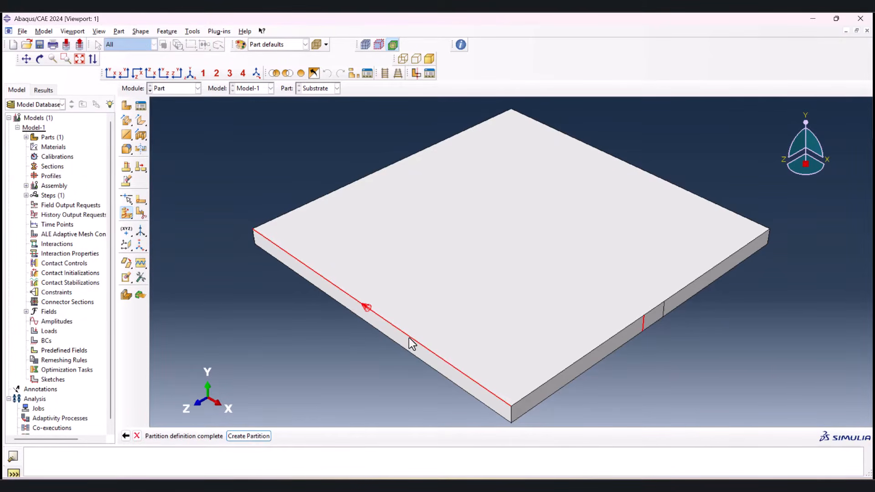
pyautogui.click(261, 436)
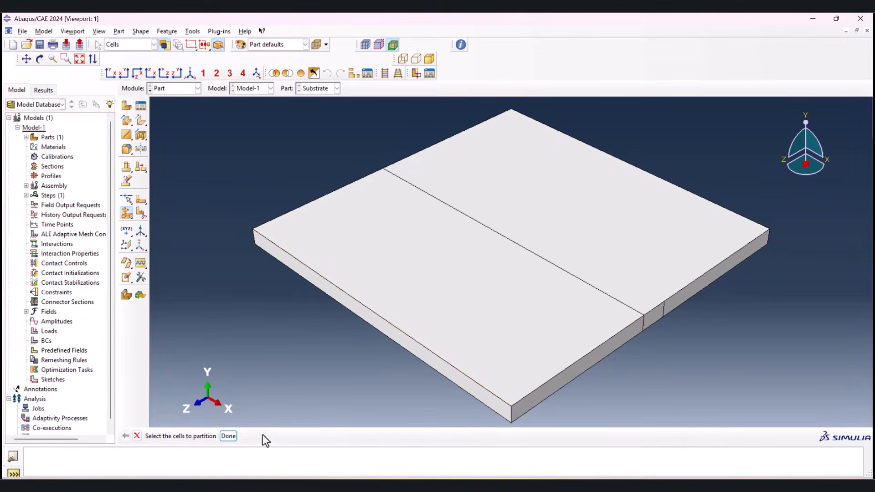
# Step: Partition the rear cell by sweeping the second partition line along the same front top edge
pyautogui.click(663, 307)
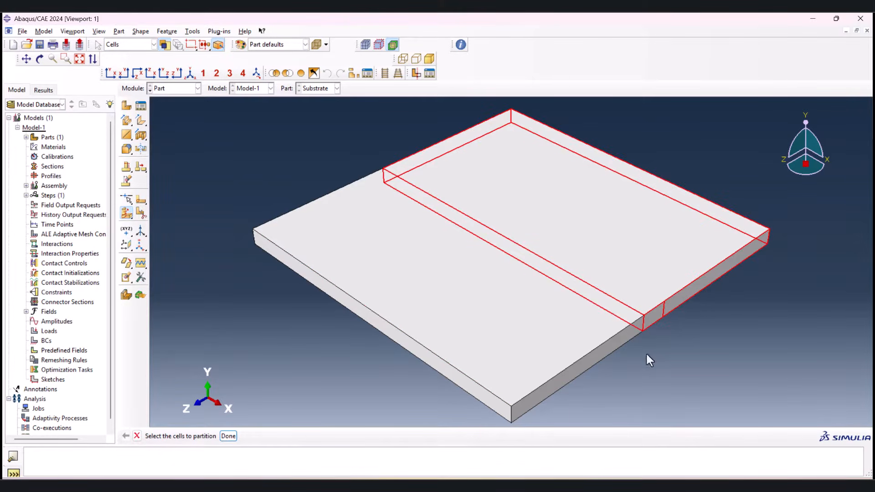
pyautogui.click(228, 436)
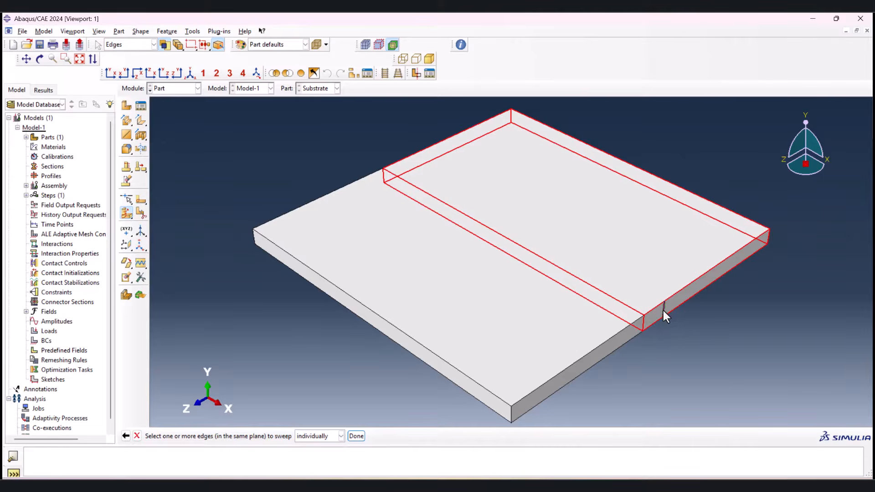
pyautogui.click(359, 436)
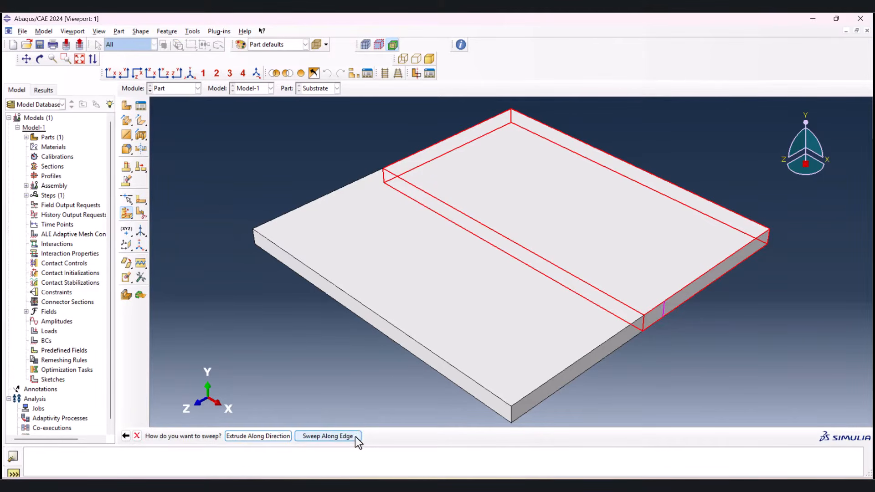
pyautogui.click(330, 437)
pyautogui.click(423, 345)
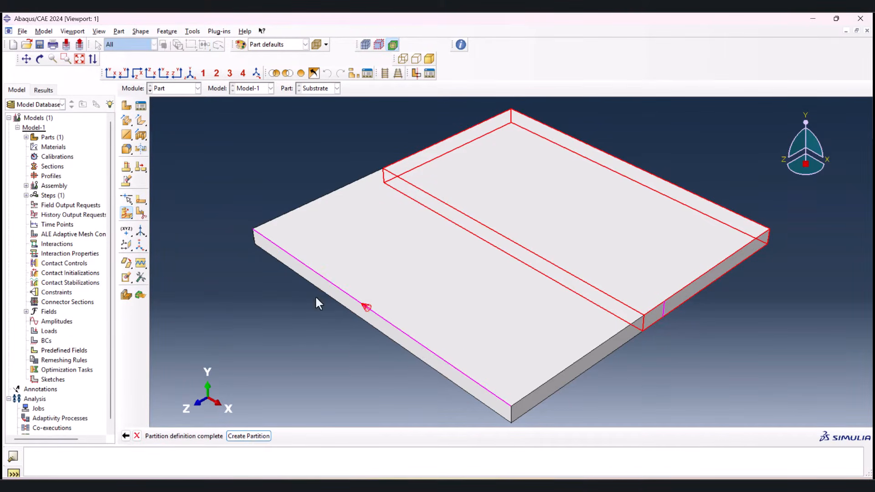
pyautogui.click(248, 435)
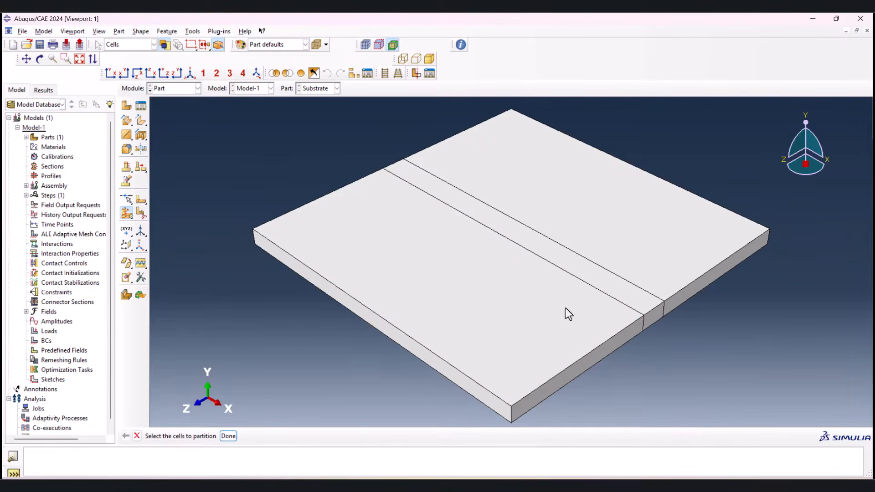
pyautogui.press('Escape')
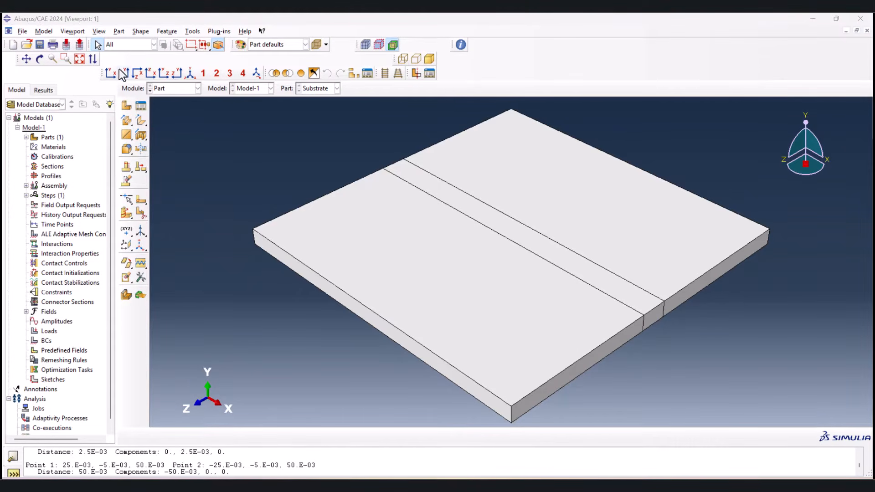
# Step: Create a 3D deformable solid extrusion part named Layer with an approximate size of 0.2
pyautogui.click(128, 108)
pyautogui.doubleClick(274, 94)
pyautogui.write('Layer')
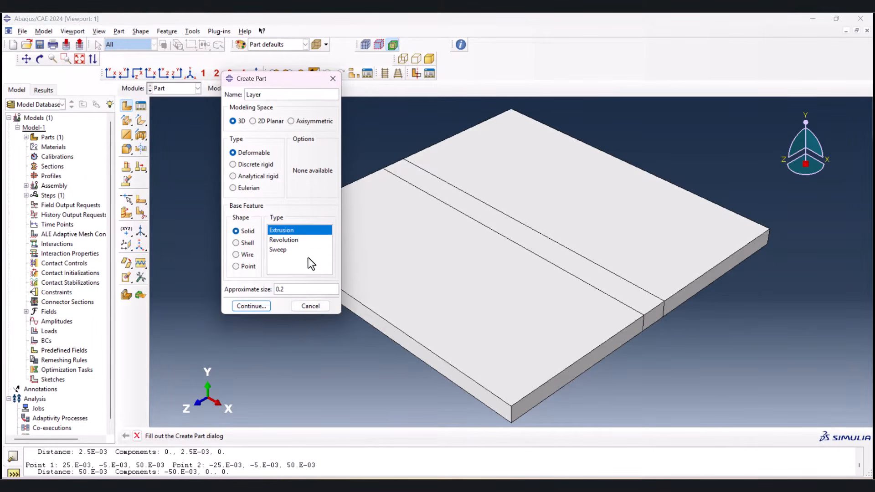
pyautogui.click(251, 305)
# Step: Sketch a rectangle about 0.02 wide and 0.015 high to the left of the origin for the Layer section
pyautogui.click(140, 122)
pyautogui.click(346, 214)
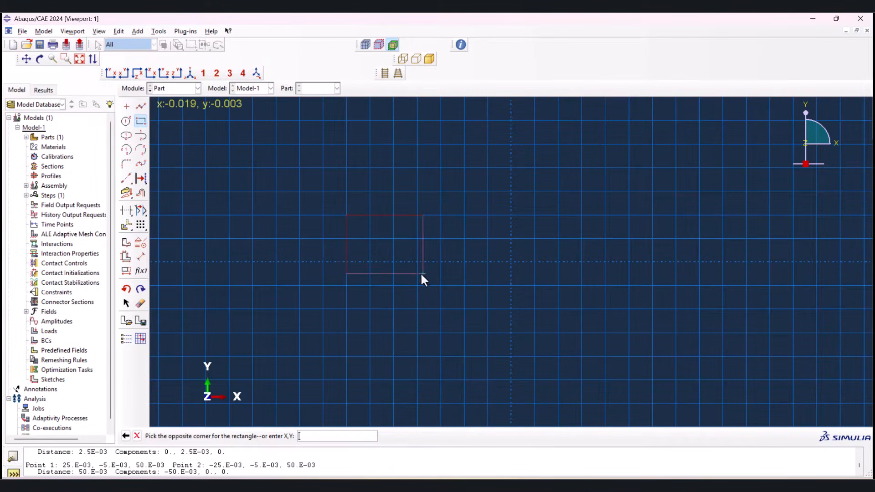
pyautogui.click(441, 285)
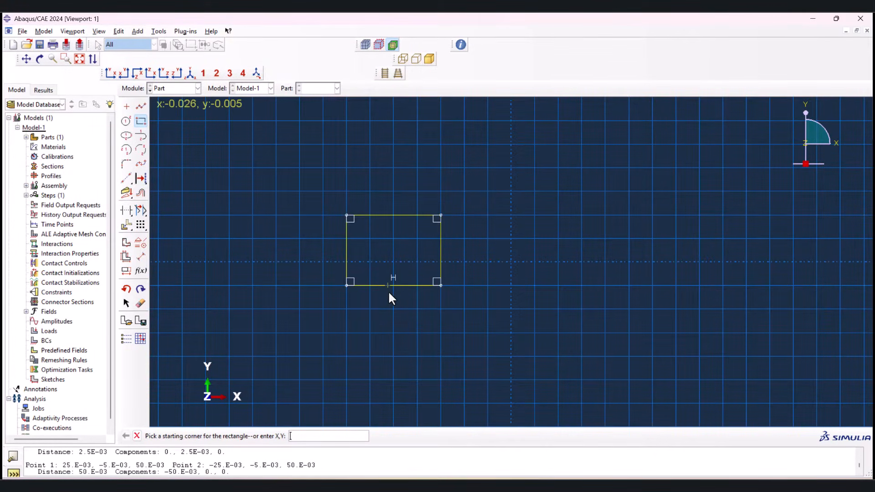
# Step: Dimension the rectangle's left vertical edge and set its height to 0.002
pyautogui.click(141, 257)
pyautogui.click(345, 249)
pyautogui.click(272, 242)
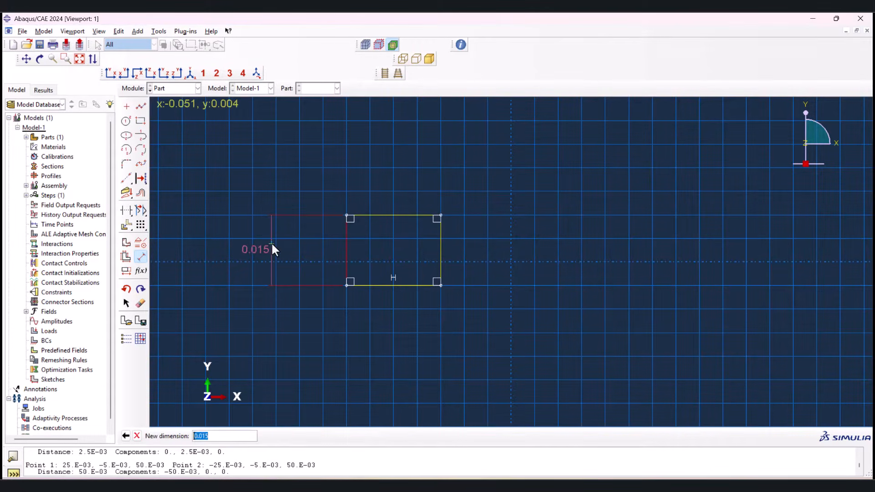
pyautogui.click(205, 437)
pyautogui.press('BackSpace')
pyautogui.press('BackSpace')
pyautogui.write('2')
pyautogui.press('Return')
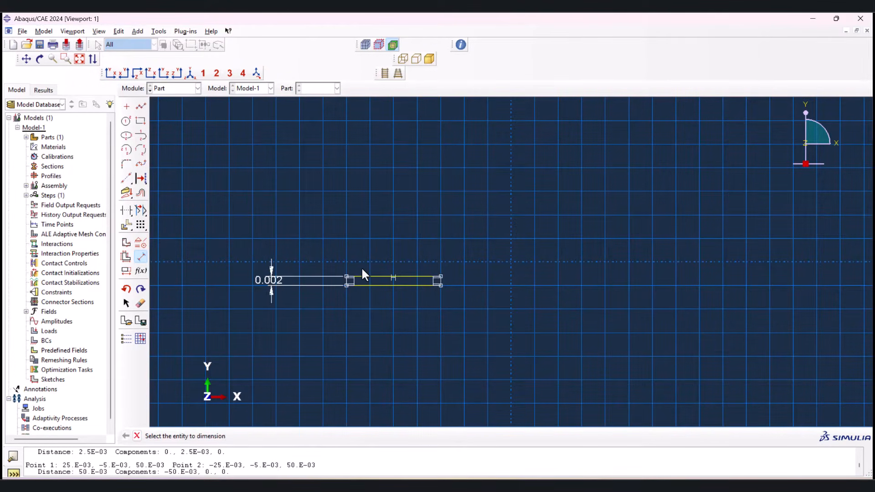
# Step: Dimension the rectangle's bottom edge, set its width to 0.05 and finish dimensioning
pyautogui.click(384, 283)
pyautogui.click(383, 309)
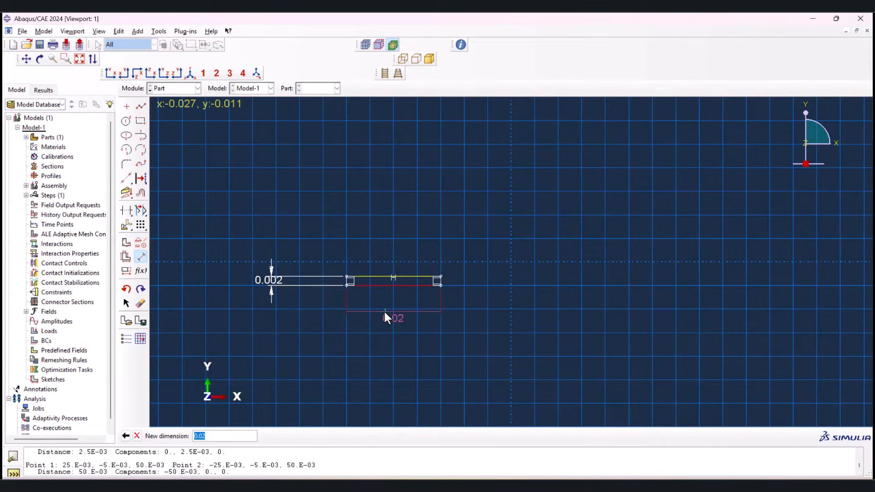
pyautogui.click(202, 436)
pyautogui.press('Return')
pyautogui.middleClick(302, 359)
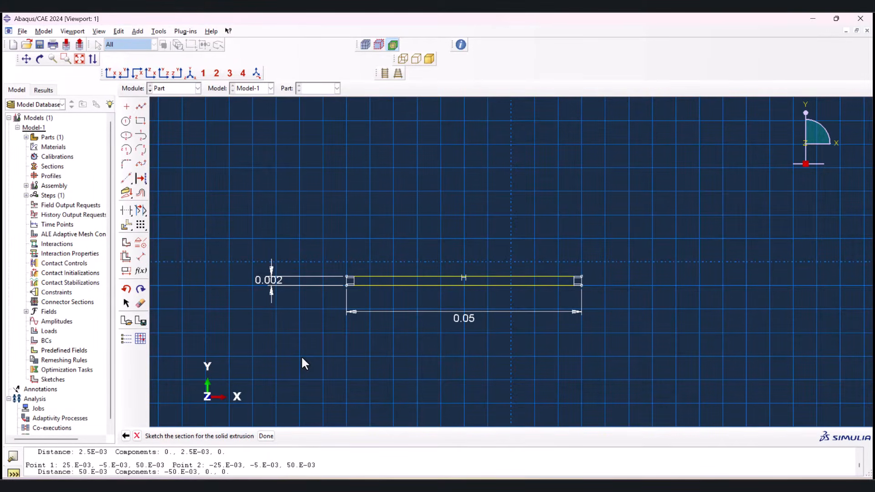
# Step: Complete the section sketch and enter the blind extrusion depth to create the Layer solid without twist or draft
pyautogui.middleClick(302, 359)
pyautogui.write('0.0')
pyautogui.moveTo(44, 124); pyautogui.dragTo(47, 125)
pyautogui.write('04')
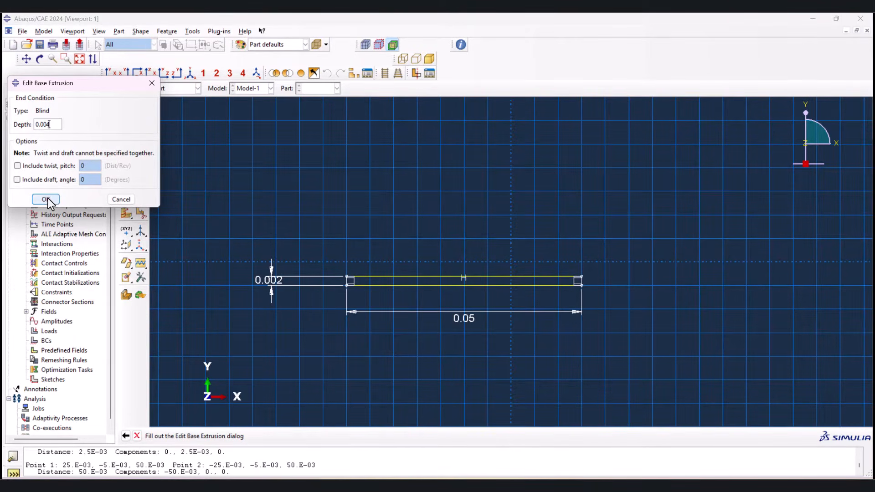
pyautogui.click(46, 199)
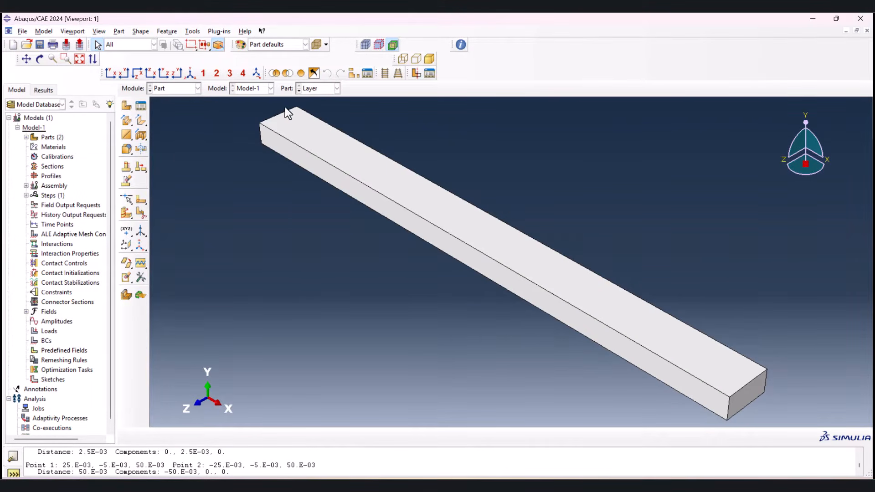
# Step: Review the Layer and Substrate parts in turn, ending with Substrate displayed, and switch to the Property module
pyautogui.click(298, 87)
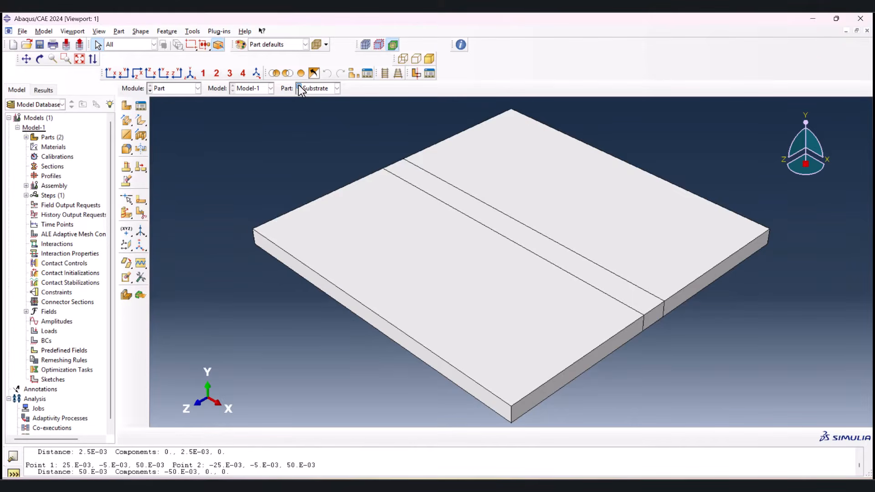
pyautogui.click(299, 85)
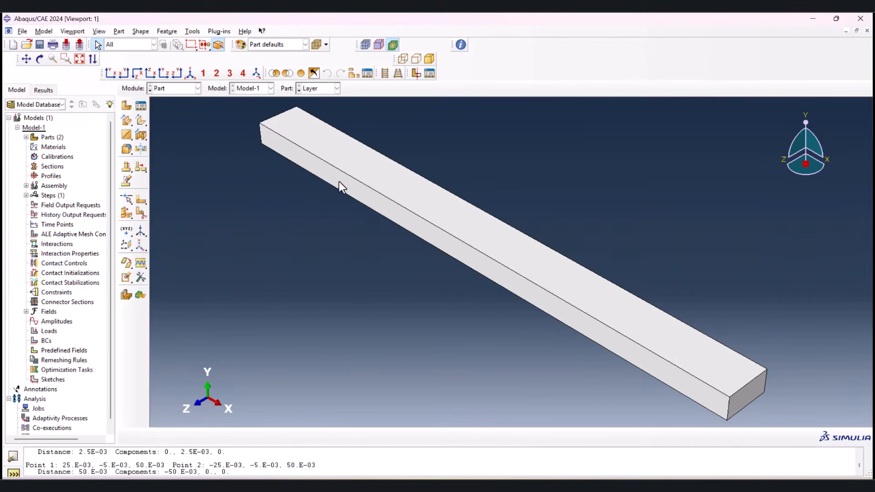
pyautogui.click(299, 89)
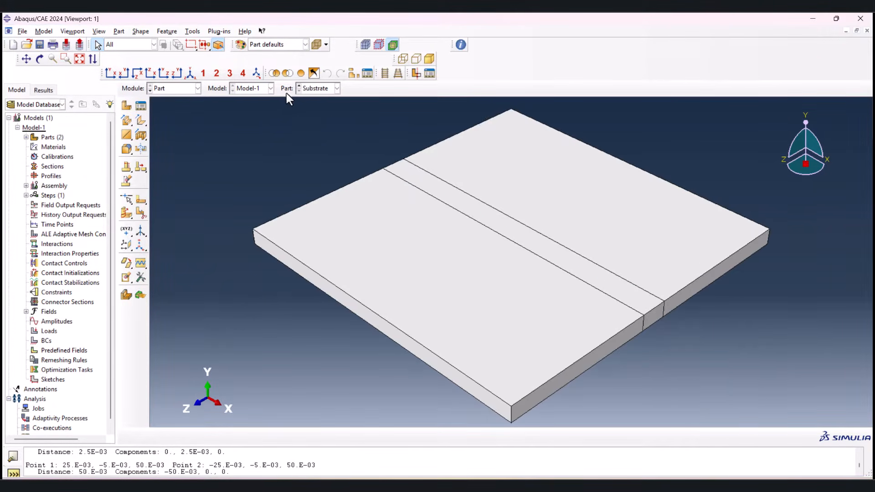
pyautogui.click(166, 92)
pyautogui.click(172, 109)
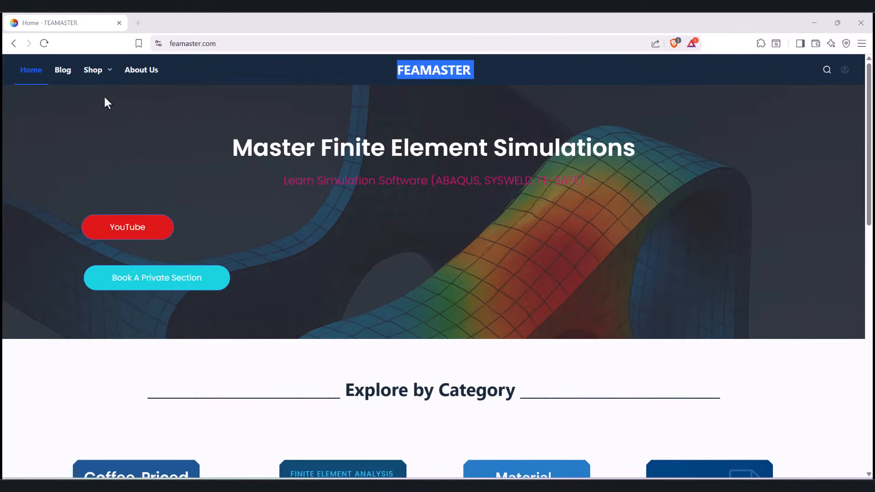
# Step: On feamaster.com, browse the Material Property Packs and add Temperature-Dependent Properties of Carbon Steel to the cart
pyautogui.moveTo(101, 88)
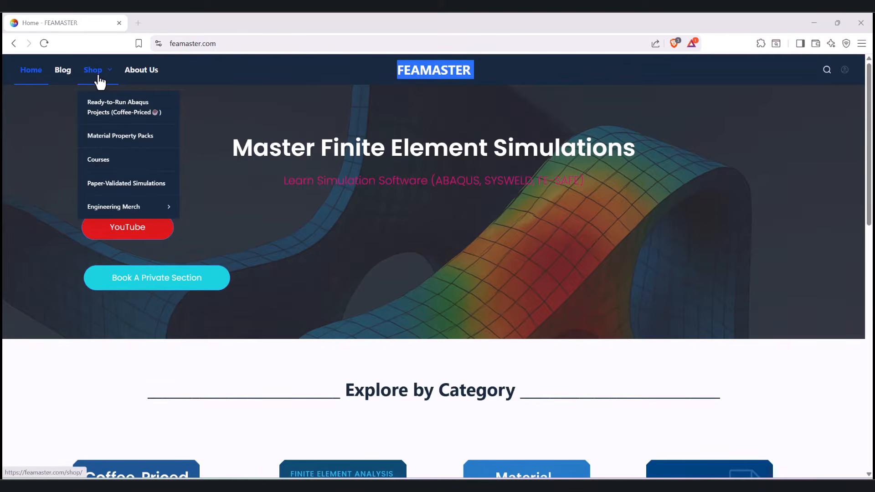
pyautogui.click(118, 142)
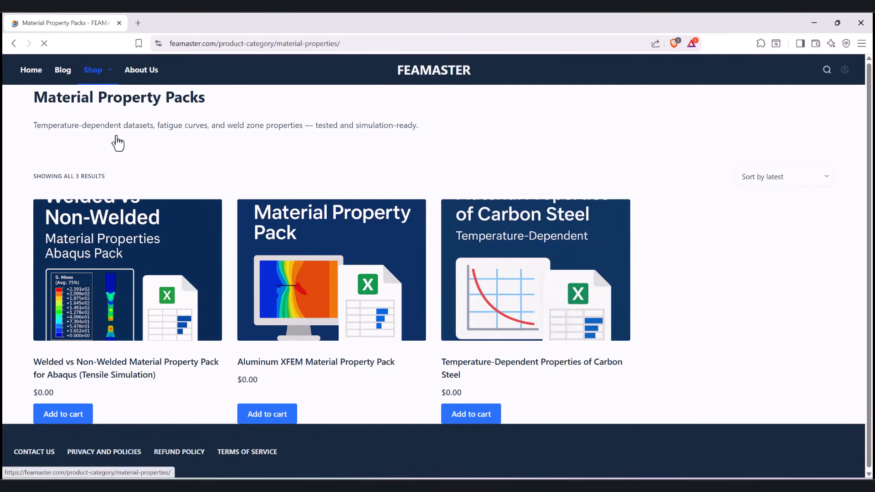
pyautogui.click(479, 418)
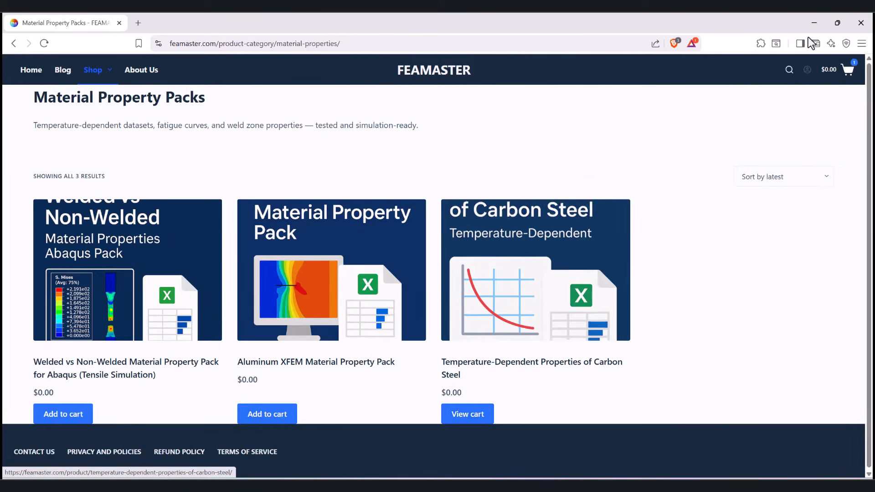
# Step: Check out the cart and download the temperature-dependent carbon steel properties file
pyautogui.moveTo(849, 78)
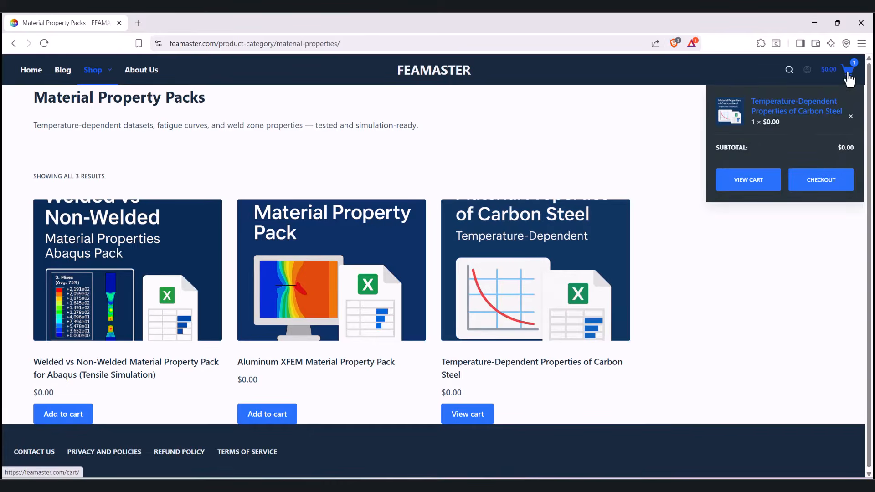
pyautogui.click(828, 182)
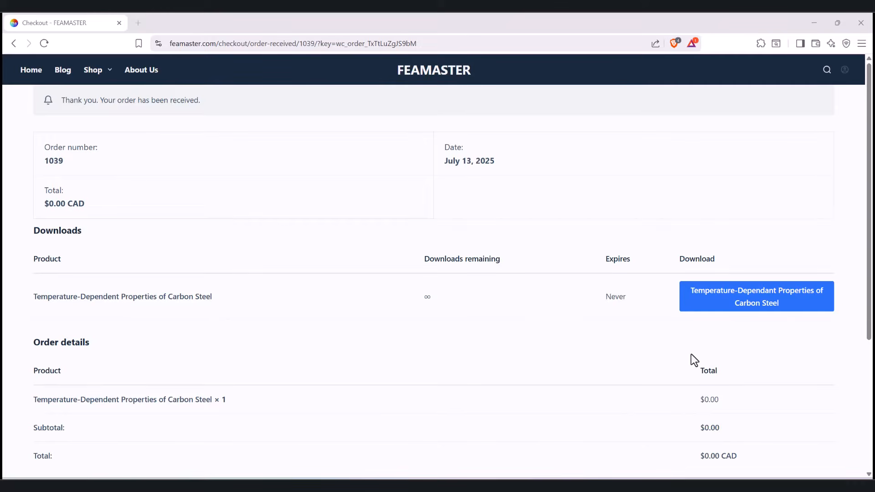
pyautogui.click(773, 303)
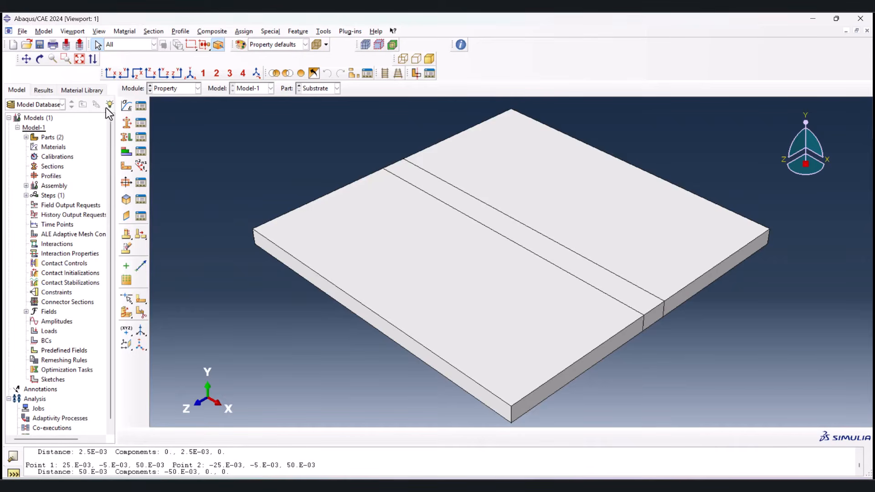
# Step: In Abaqus/CAE, create a material named Steel and add isotropic conductivity, specific heat and density behaviors
pyautogui.click(127, 106)
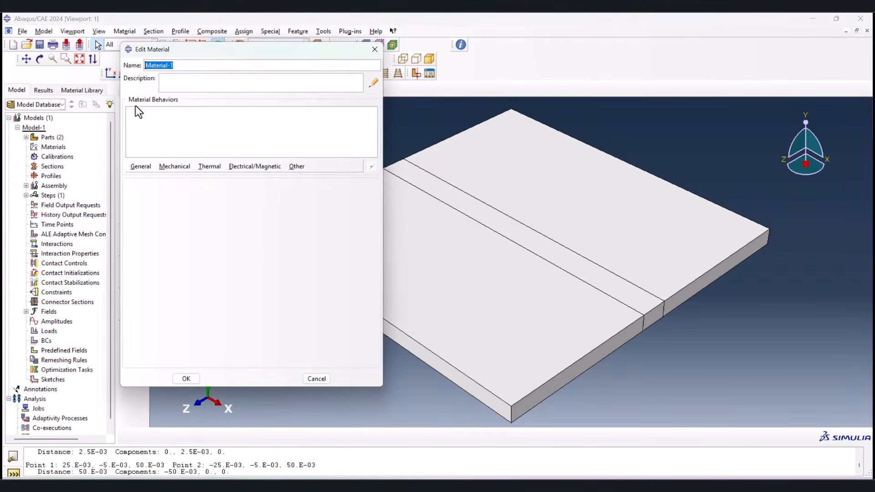
pyautogui.write('Steel')
pyautogui.click(140, 166)
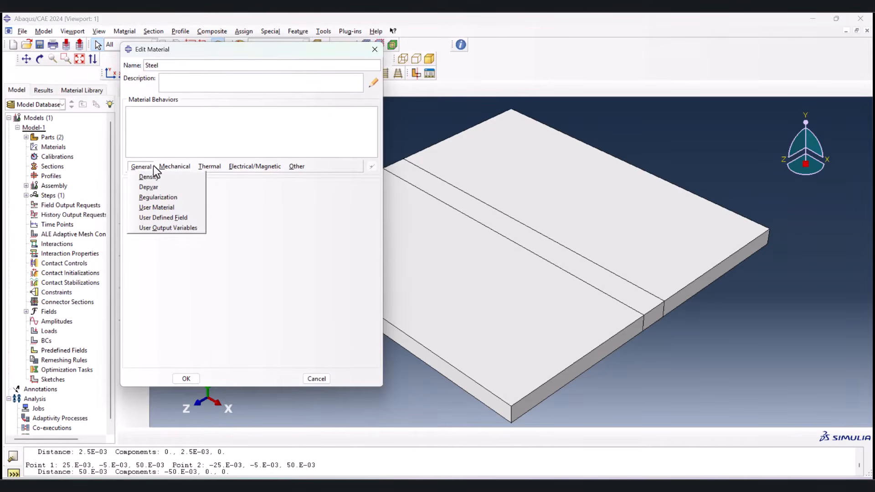
pyautogui.click(225, 178)
pyautogui.click(205, 166)
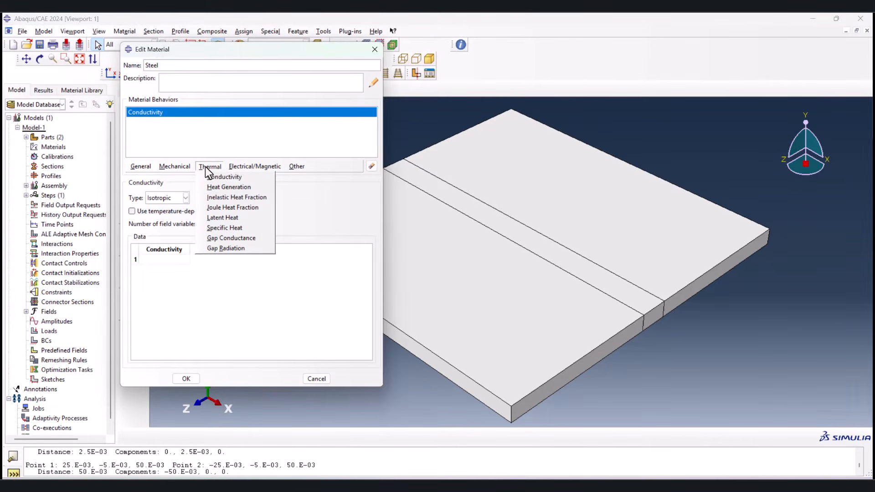
pyautogui.click(233, 227)
pyautogui.click(144, 166)
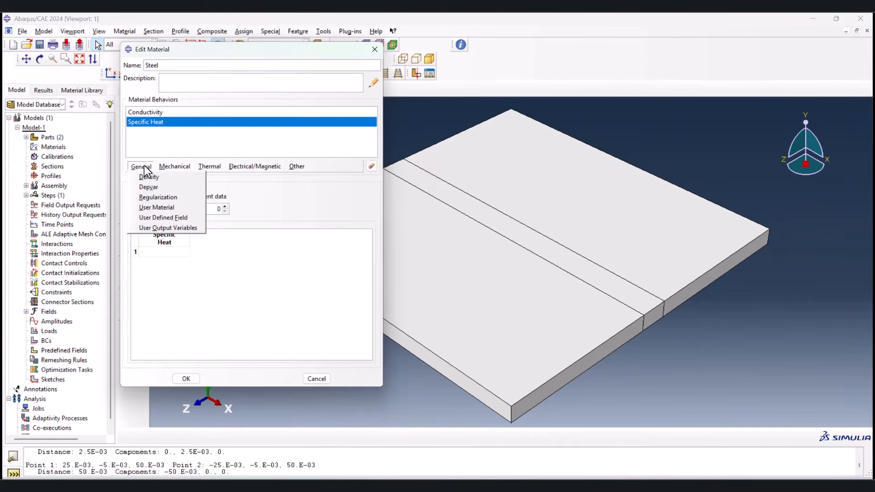
pyautogui.click(152, 178)
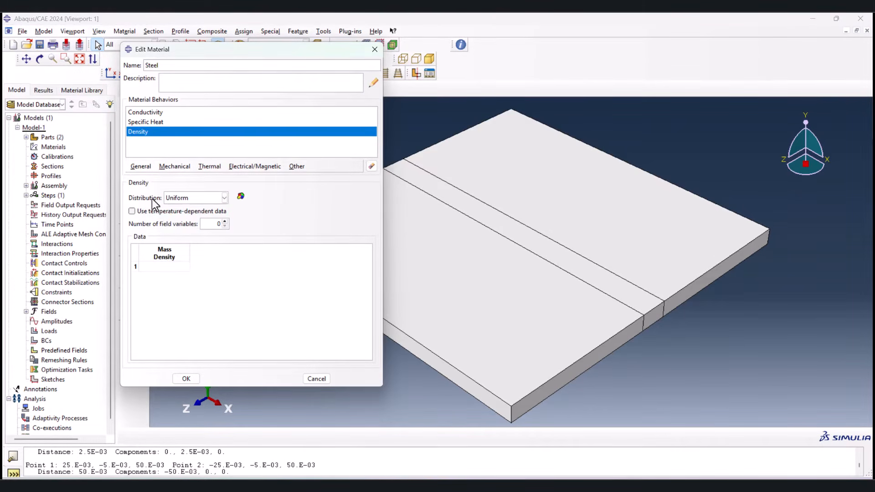
# Step: Make the density temperature-dependent and fill its table with the Density and Temp. values copied from A2:B11 of the Excel sheet
pyautogui.click(133, 211)
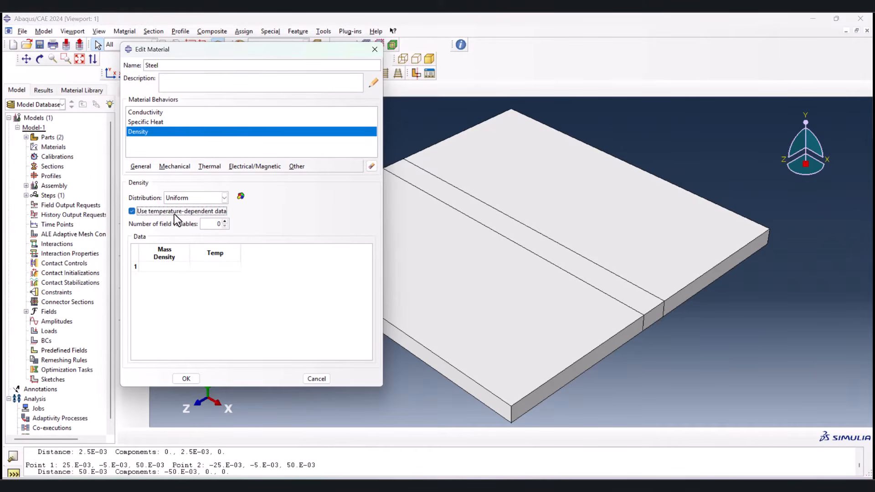
pyautogui.click(628, 485)
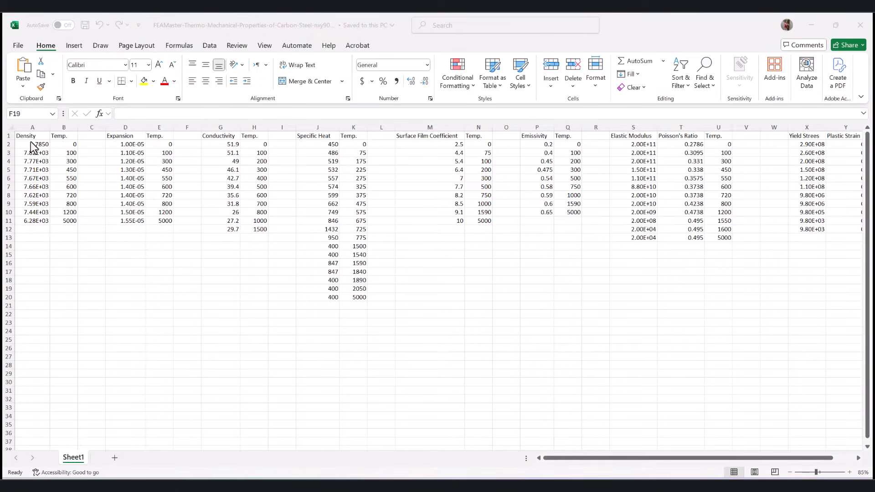
pyautogui.click(36, 145)
pyautogui.moveTo(36, 145); pyautogui.dragTo(64, 219)
pyautogui.hotkey('ctrl', 'c')
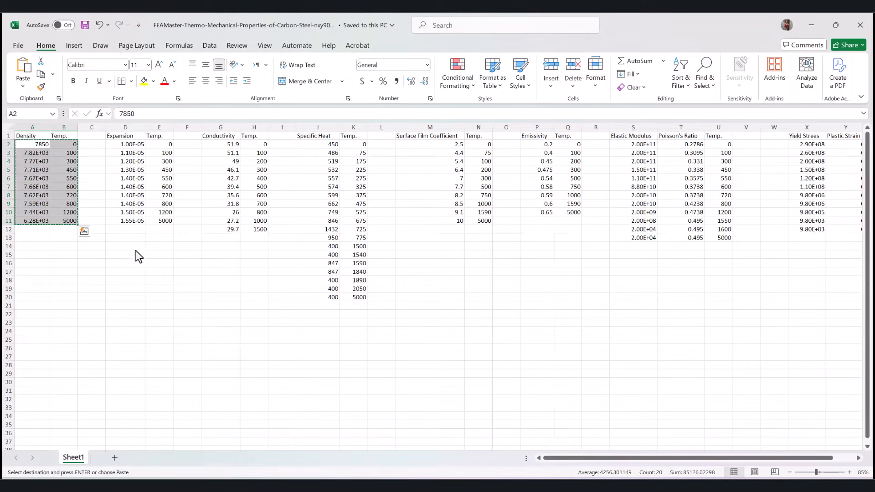
pyautogui.hotkey('alt', 'Tab')
pyautogui.click(168, 266)
pyautogui.hotkey('ctrl', 'v')
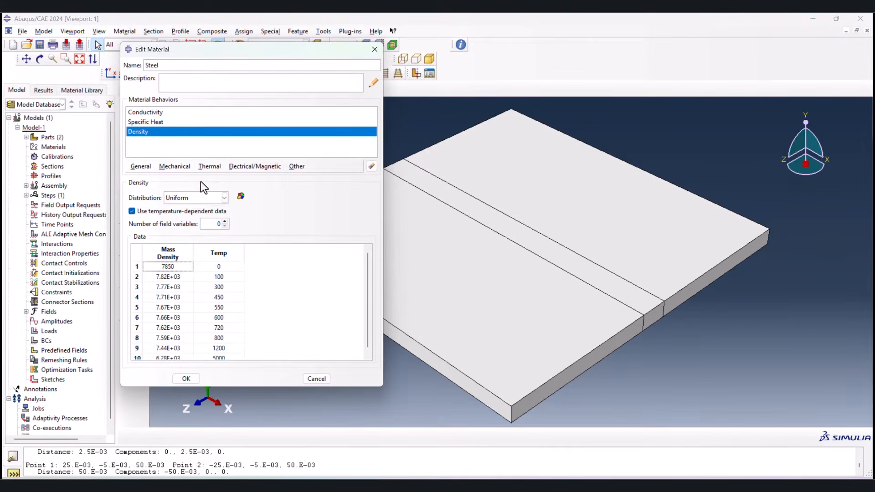
# Step: Make the specific heat temperature-dependent and fill its table with the Specific Heat and Temp. values from Excel columns J and K
pyautogui.click(157, 122)
pyautogui.click(160, 199)
pyautogui.hotkey('alt', 'Tab')
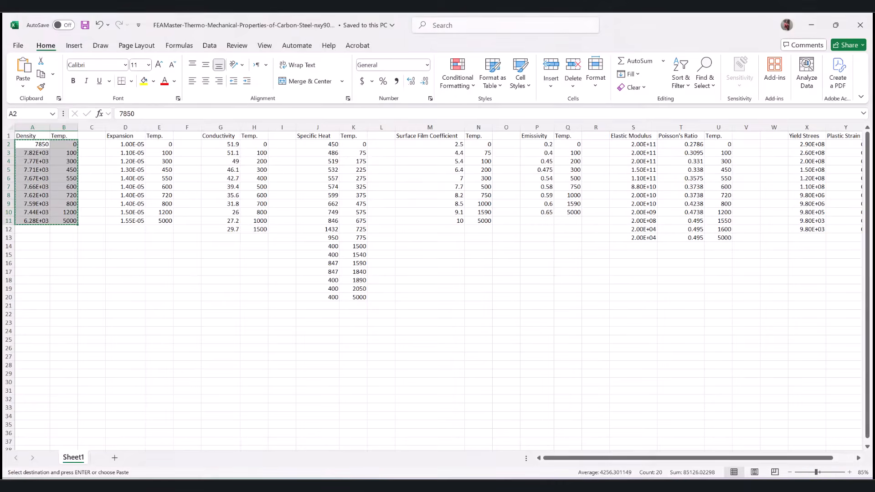
pyautogui.moveTo(318, 146); pyautogui.dragTo(367, 304)
pyautogui.hotkey('ctrl', 'c')
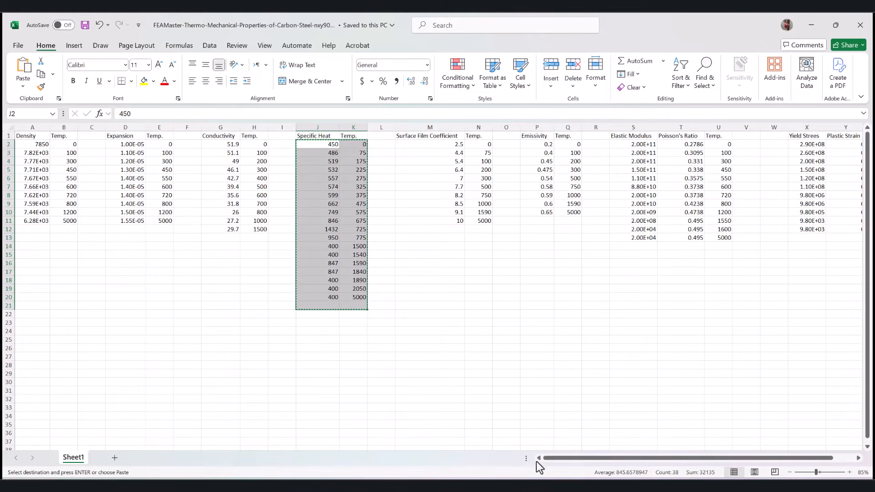
pyautogui.click(563, 485)
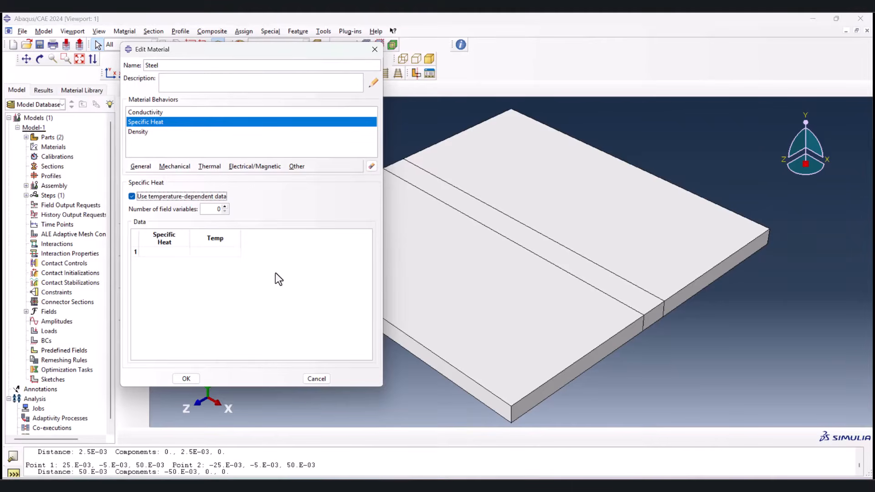
pyautogui.click(177, 252)
pyautogui.hotkey('ctrl', 'v')
# Step: Make the conductivity temperature-dependent, fill its table with the values from G2:H12 of the Excel sheet, and save the Steel material
pyautogui.click(163, 113)
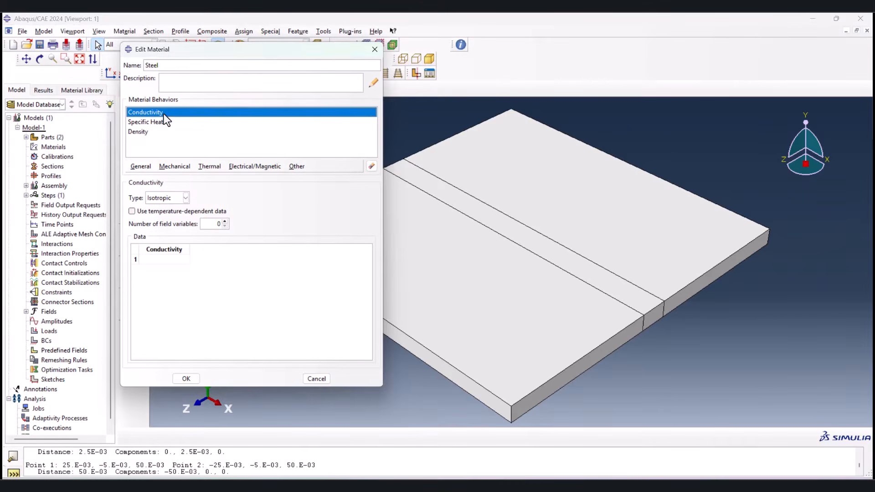
pyautogui.click(158, 212)
pyautogui.click(542, 485)
pyautogui.moveTo(222, 144); pyautogui.dragTo(262, 230)
pyautogui.hotkey('ctrl', 'c')
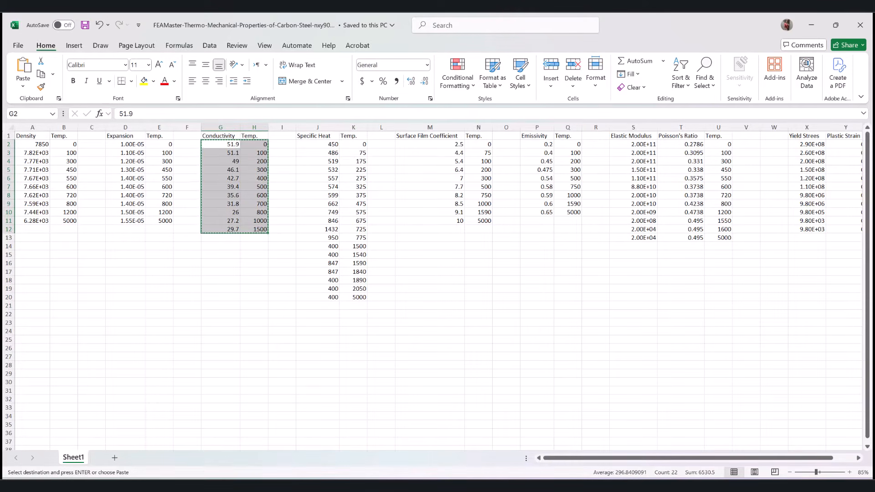
pyautogui.hotkey('alt', 'Tab')
pyautogui.click(164, 259)
pyautogui.hotkey('ctrl', 'v')
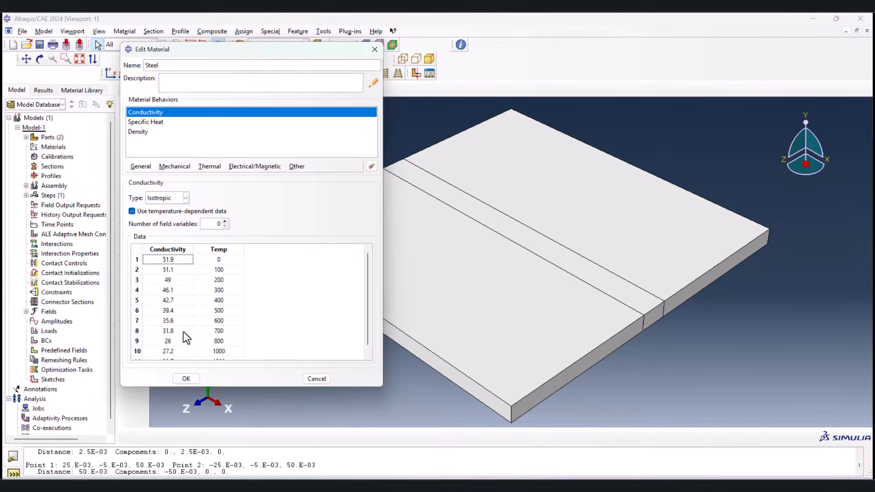
pyautogui.click(185, 379)
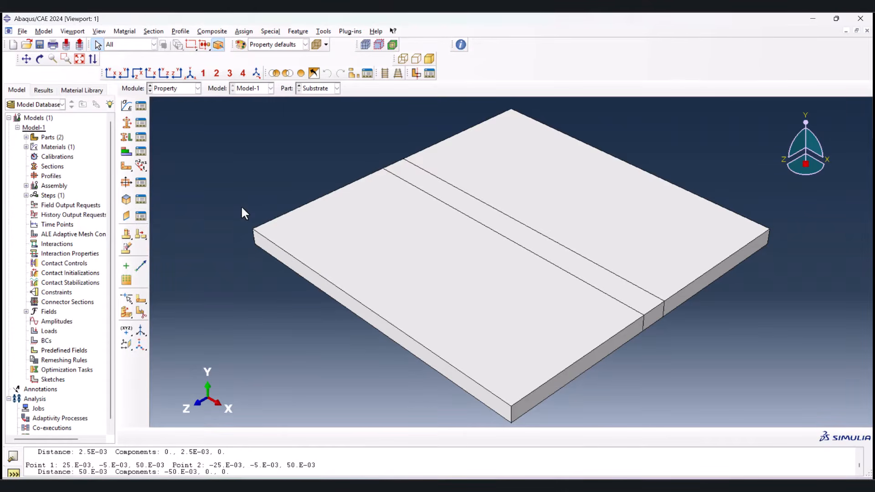
# Step: Create a solid homogeneous section named Section-1 that uses the Steel material
pyautogui.click(128, 122)
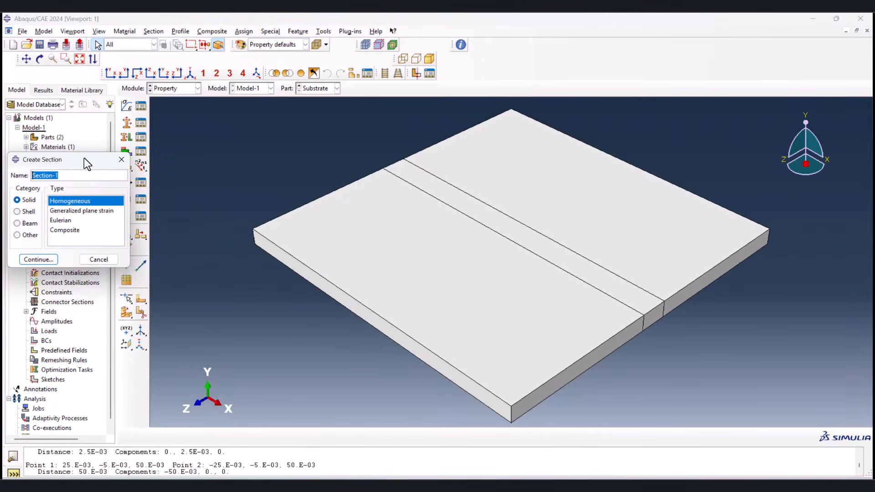
pyautogui.moveTo(55, 164); pyautogui.dragTo(87, 152)
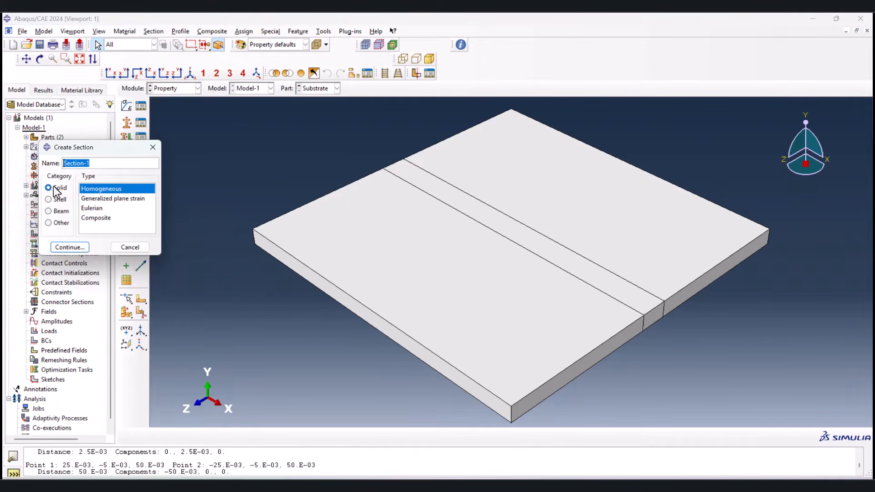
pyautogui.click(74, 247)
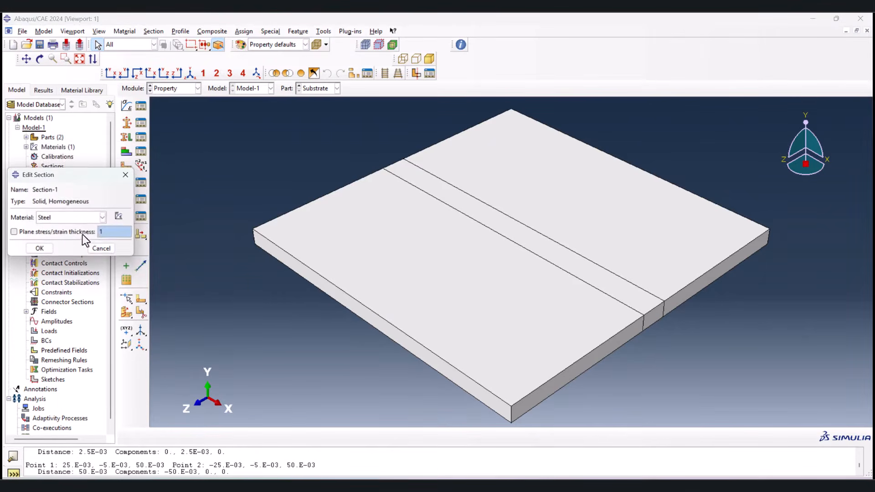
pyautogui.click(39, 248)
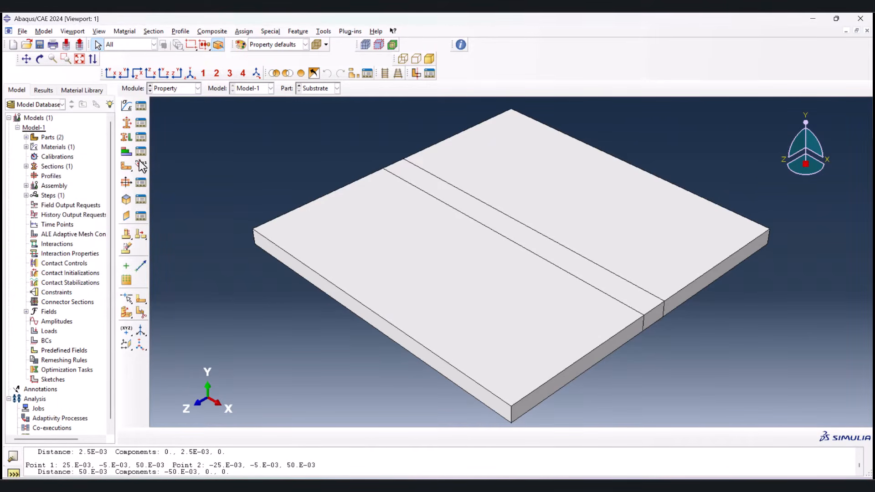
# Step: Assign Section-1 to all regions of the Substrate part without creating a set
pyautogui.click(132, 138)
pyautogui.moveTo(219, 125); pyautogui.dragTo(731, 412)
pyautogui.click(287, 436)
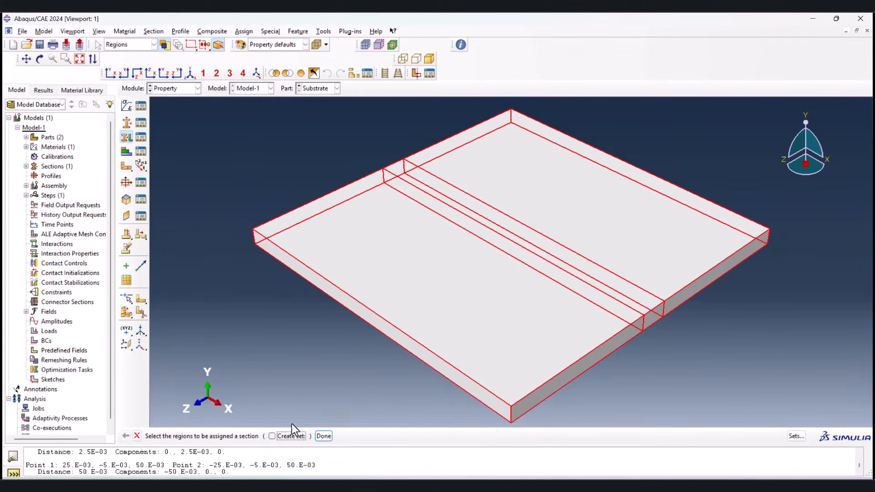
pyautogui.click(323, 436)
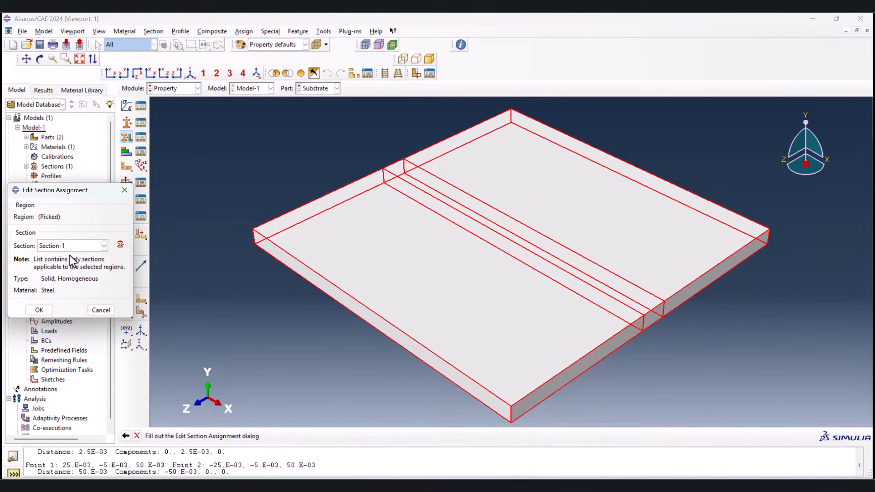
pyautogui.click(36, 311)
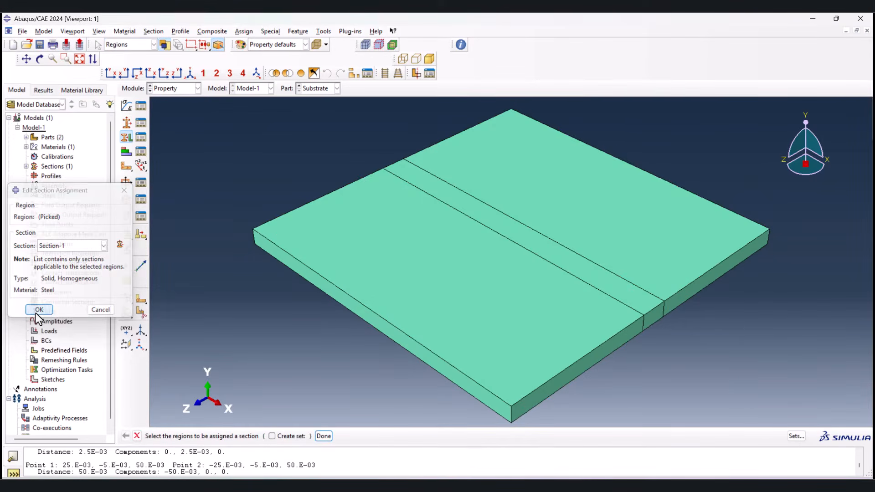
# Step: Switch to the Layer part and assign Section-1 to the whole bar
pyautogui.click(297, 85)
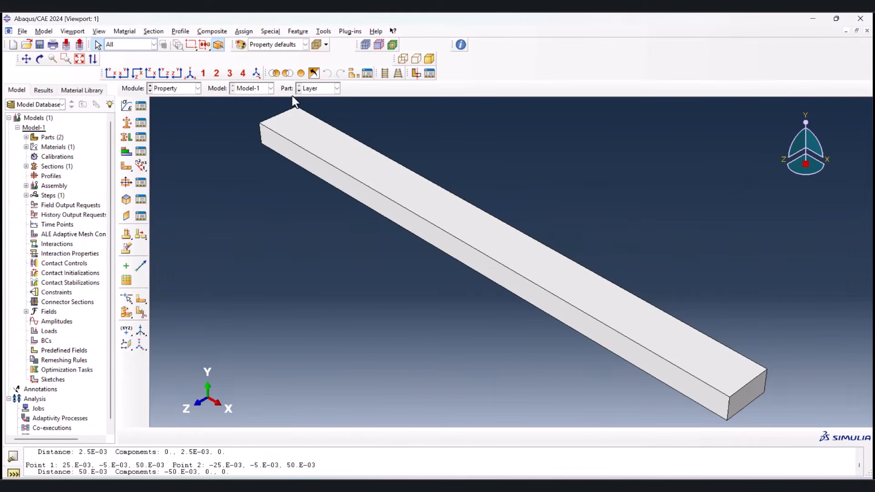
pyautogui.click(127, 138)
pyautogui.moveTo(184, 118); pyautogui.dragTo(722, 373)
pyautogui.click(321, 436)
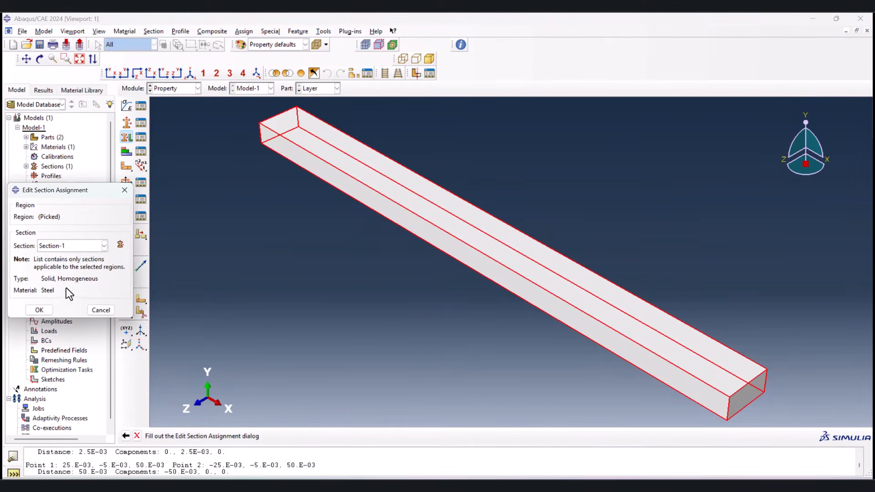
pyautogui.click(37, 310)
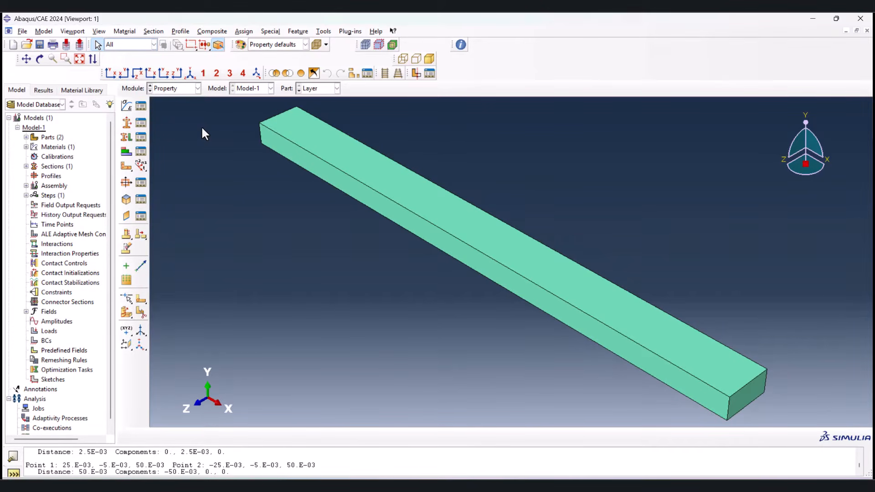
# Step: In the Assembly module, create dependent instances of the Layer and Substrate parts
pyautogui.click(179, 89)
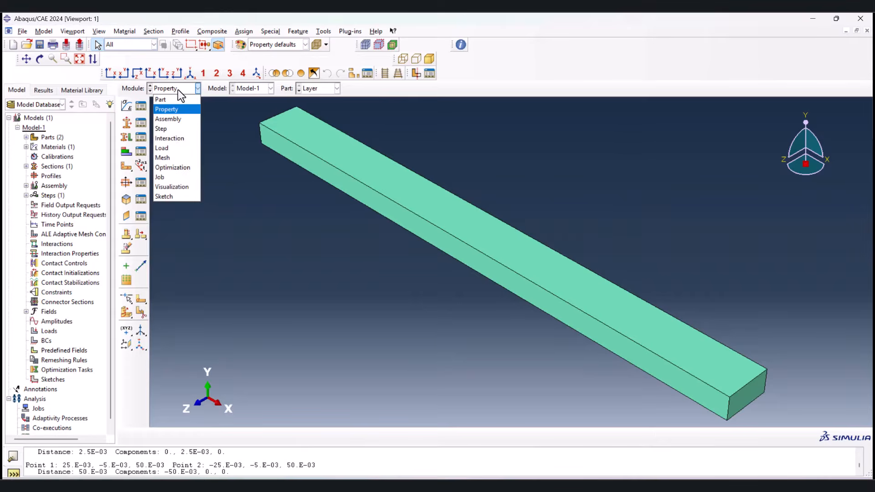
pyautogui.click(173, 120)
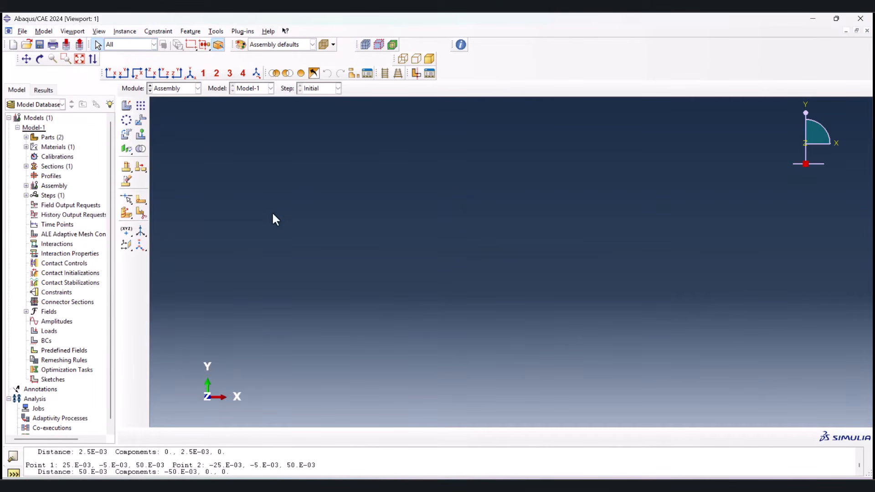
pyautogui.click(127, 105)
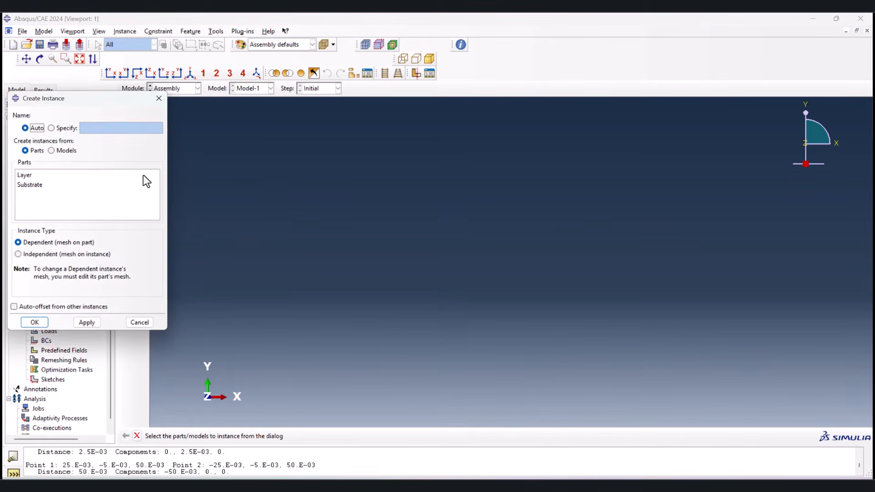
pyautogui.click(37, 176)
pyautogui.keyDown('shift'); pyautogui.click(37, 185); pyautogui.keyUp('shift')
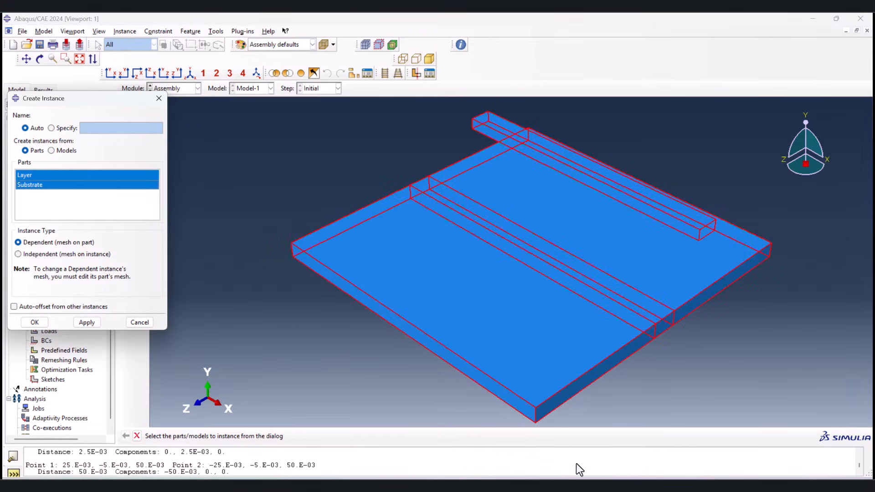
pyautogui.click(70, 242)
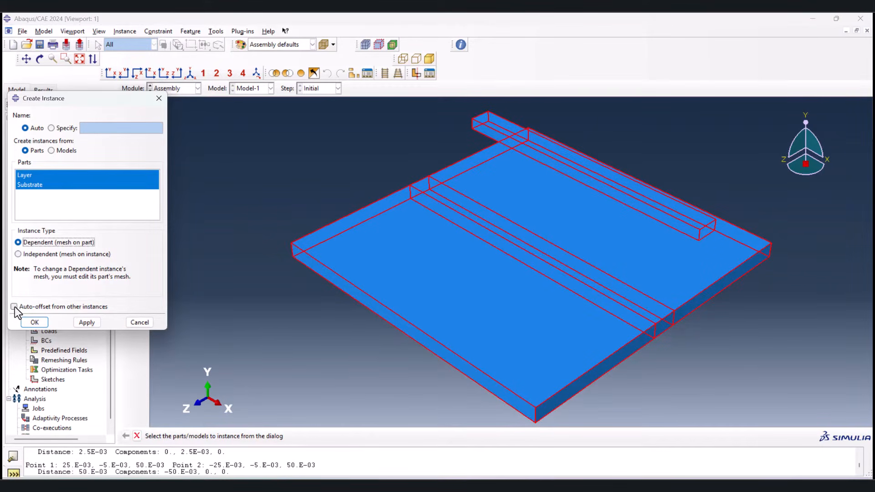
pyautogui.click(35, 322)
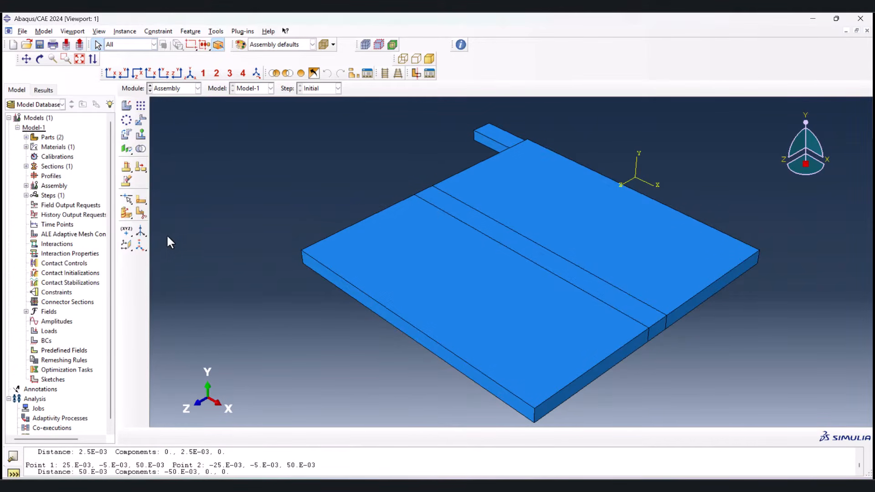
# Step: Translate the Layer instance from the midpoint of its lower end edge to the midpoint of the substrate's central strip end edge
pyautogui.click(141, 120)
pyautogui.click(488, 136)
pyautogui.middleClick(427, 164)
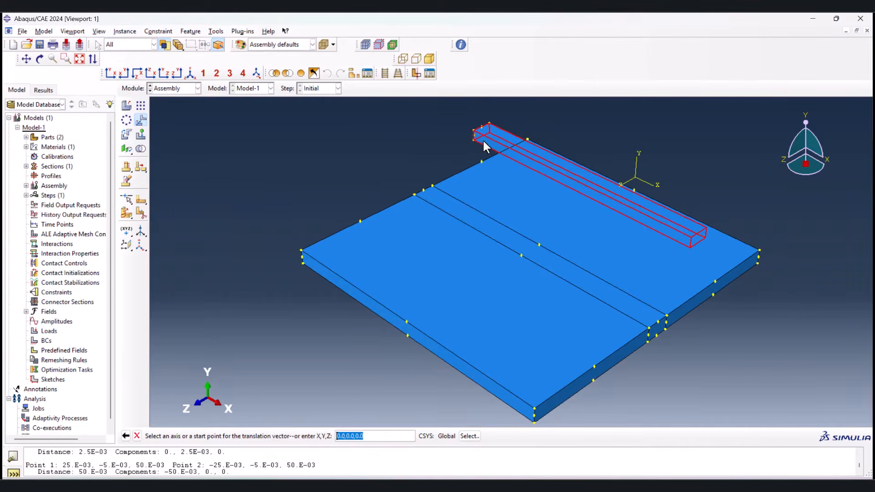
pyautogui.scroll(5, 482, 137)
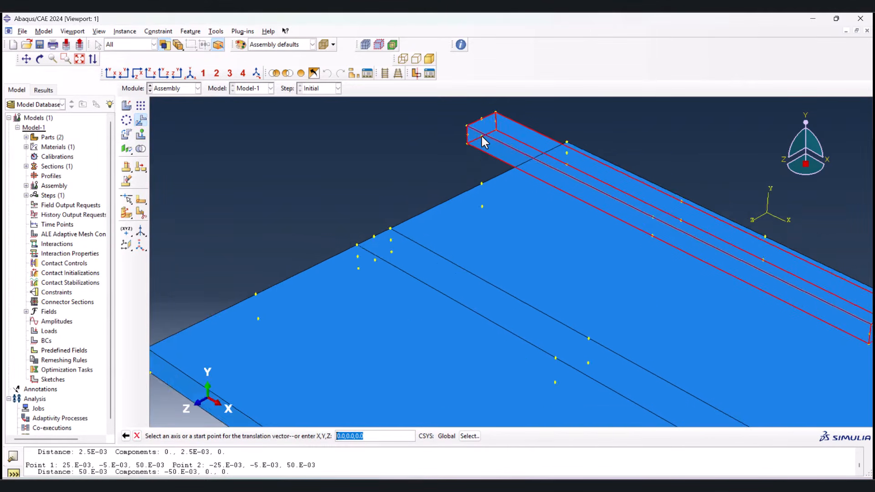
pyautogui.click(481, 137)
pyautogui.scroll(-2, 401, 176)
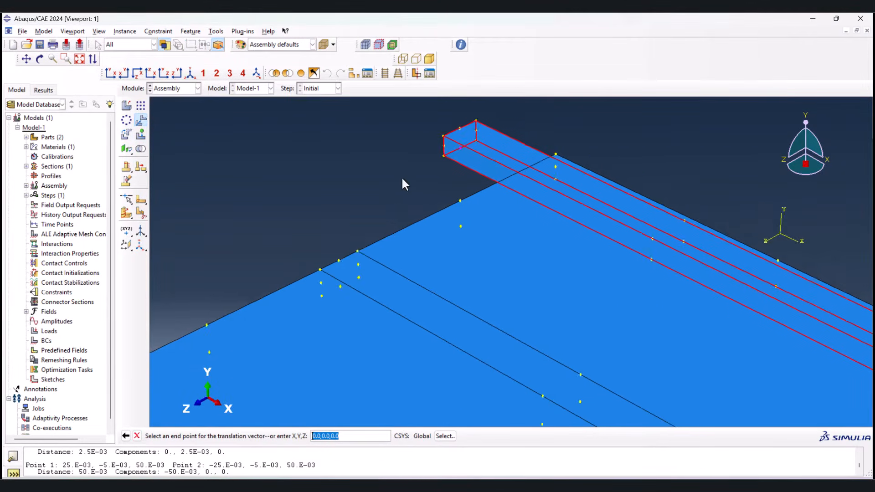
pyautogui.click(342, 256)
pyautogui.scroll(-4, 295, 205)
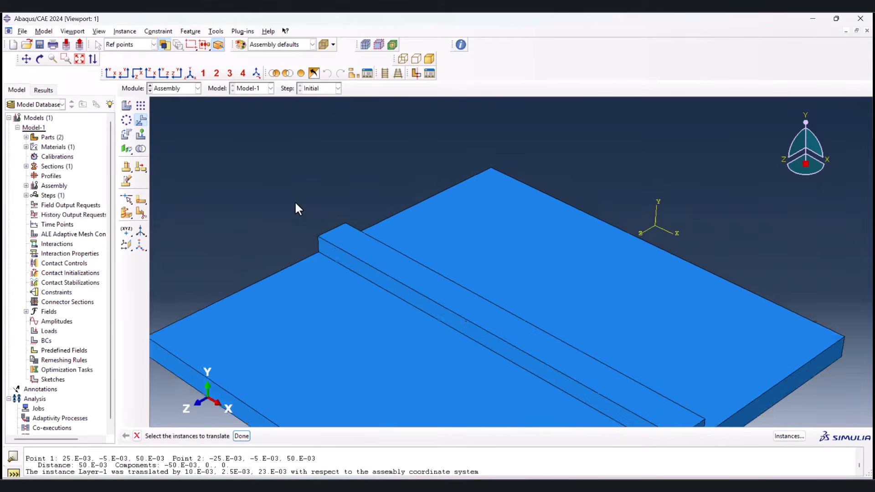
# Step: Translate both instances together from the midpoint of the layer-substrate interface edge at the strip's end to the global origin
pyautogui.click(287, 243)
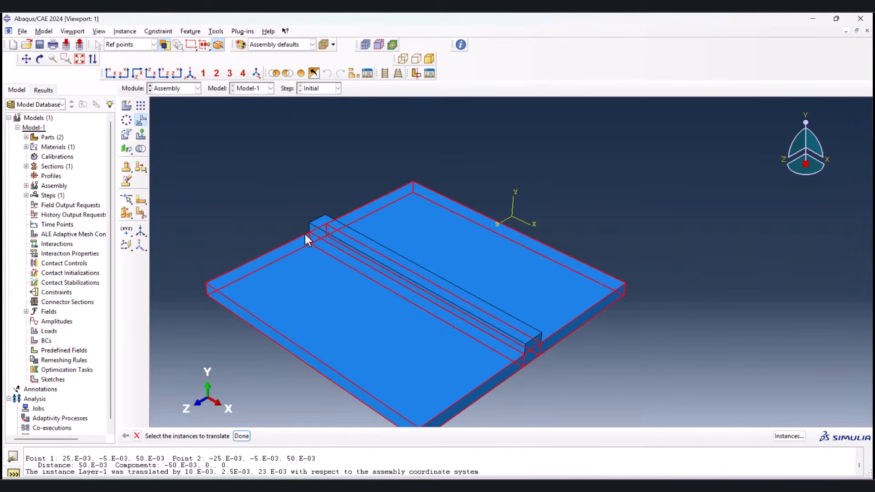
pyautogui.click(376, 244)
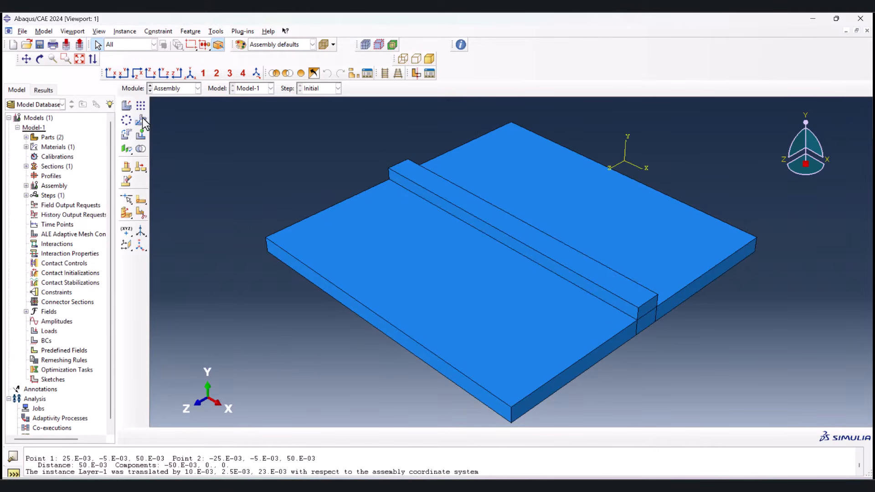
pyautogui.click(142, 119)
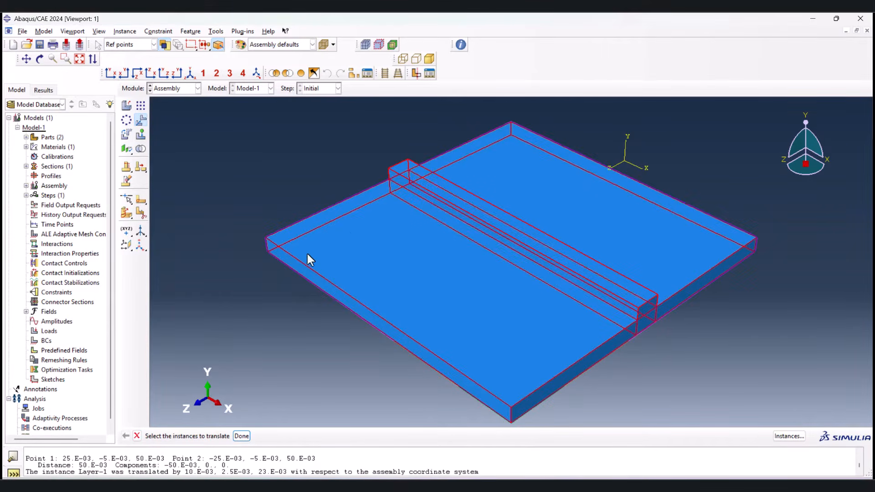
pyautogui.middleClick(272, 371)
pyautogui.keyDown('ctrl'); pyautogui.keyDown('alt'); pyautogui.moveTo(342, 324); pyautogui.dragTo(511, 318); pyautogui.keyUp('alt'); pyautogui.keyUp('ctrl')
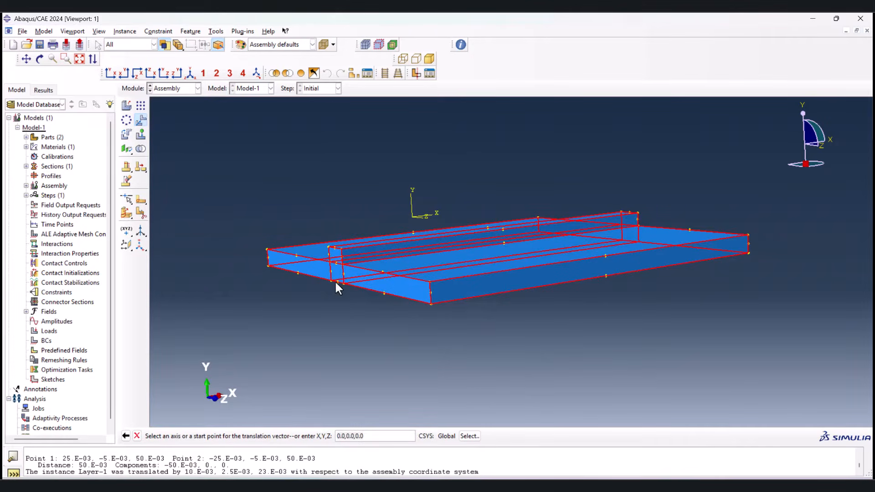
pyautogui.click(337, 264)
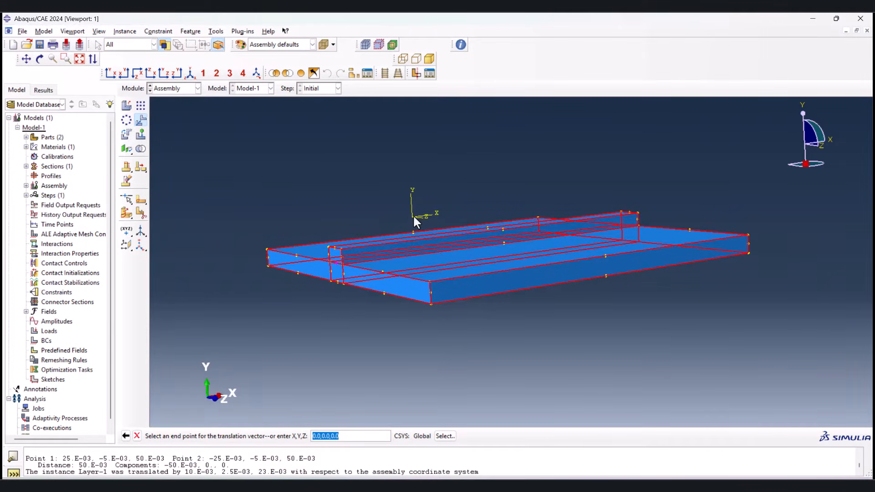
pyautogui.click(412, 217)
pyautogui.middleClick(378, 252)
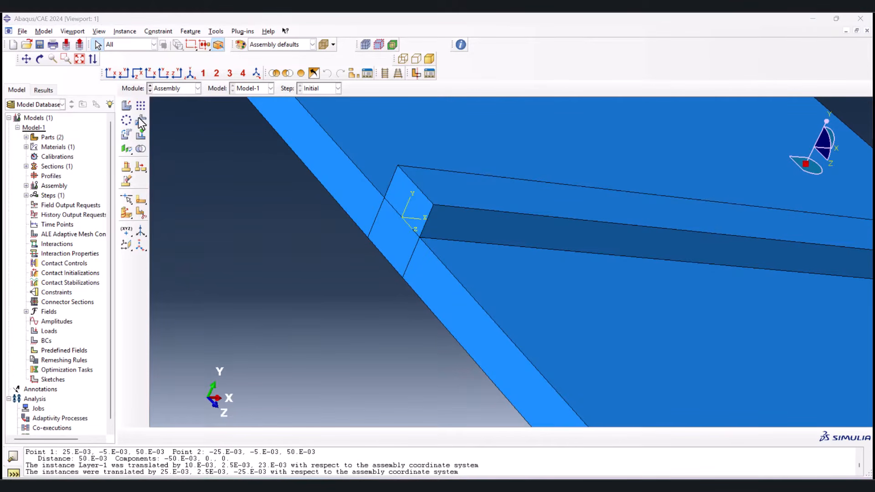
# Step: Translate both instances from the midpoint of the layer's upper end edge to the global origin, and check the placement in isometric view
pyautogui.click(139, 118)
pyautogui.moveTo(371, 313); pyautogui.dragTo(444, 250)
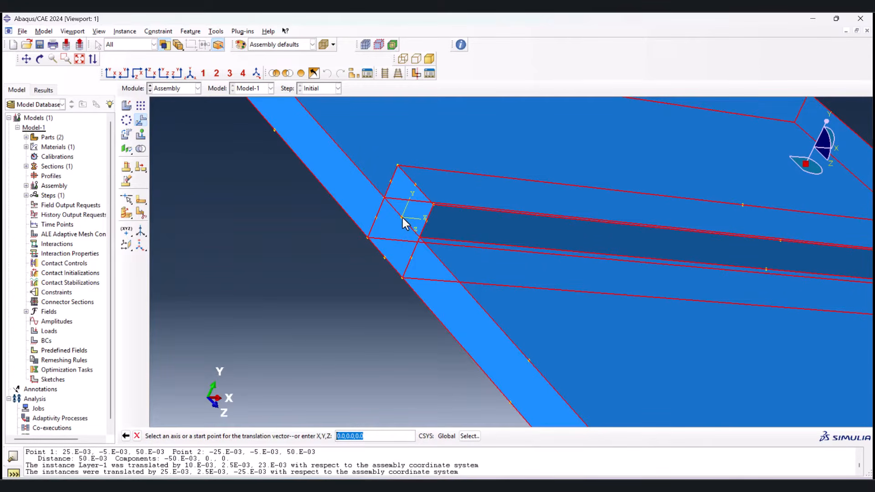
pyautogui.click(415, 184)
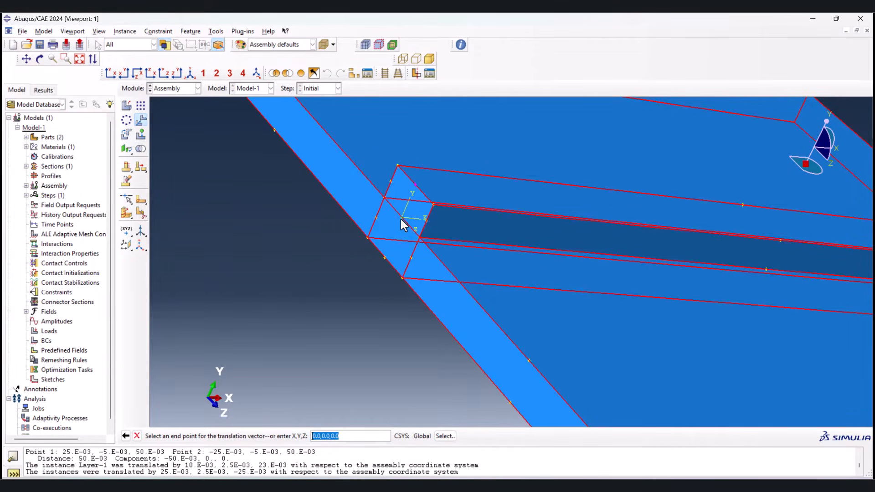
pyautogui.click(401, 218)
pyautogui.middleClick(324, 318)
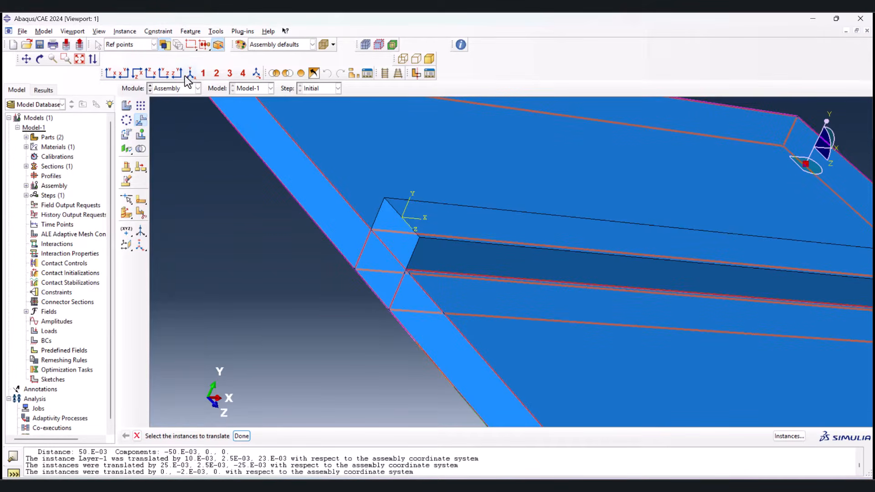
pyautogui.click(189, 73)
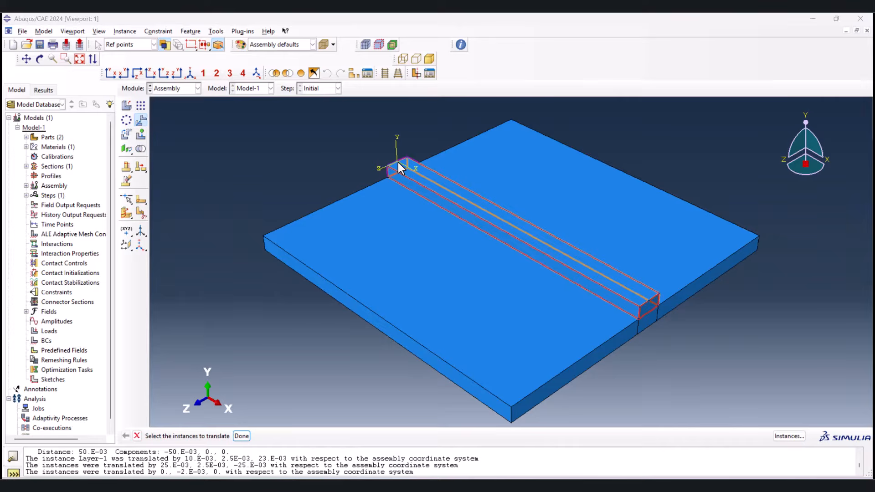
pyautogui.click(334, 154)
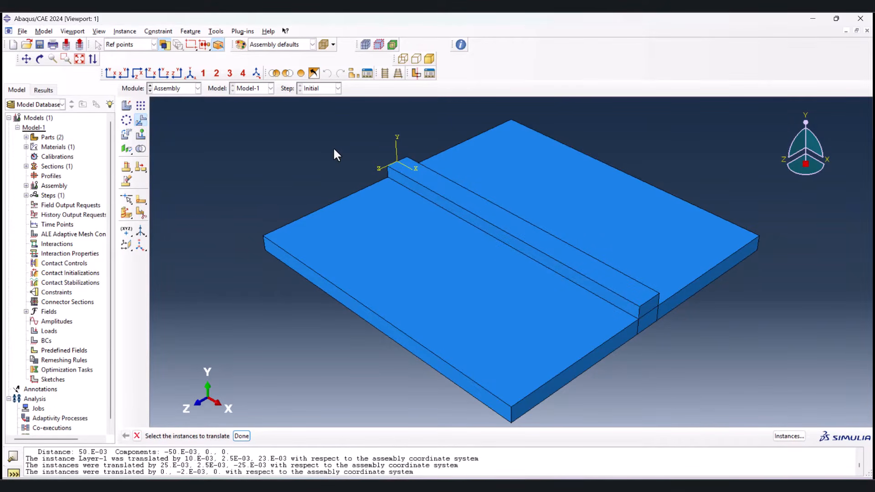
pyautogui.click(397, 168)
pyautogui.click(395, 157)
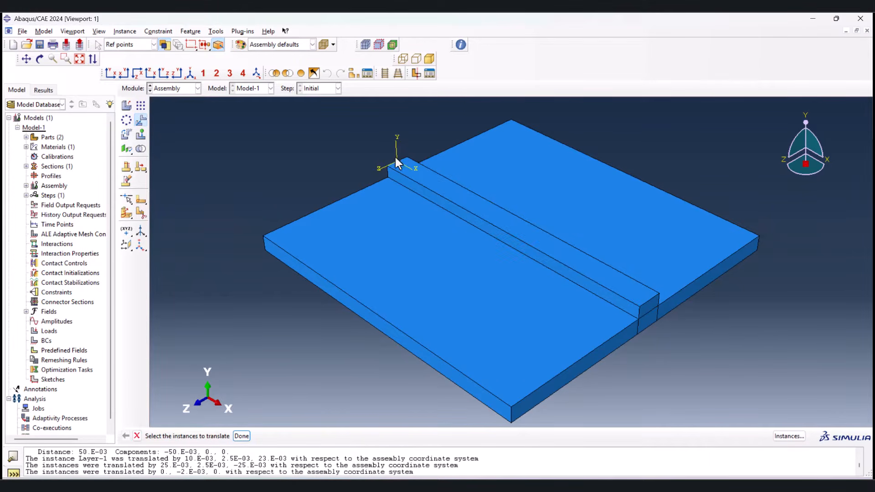
# Step: Switch to the Step module, and create and open a WireArcAM folder inside C:\Temp for saving the model database
pyautogui.click(184, 89)
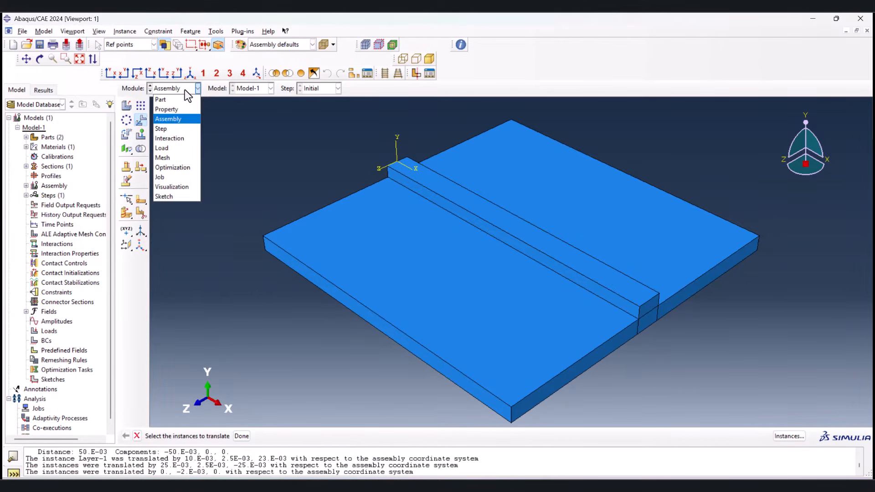
pyautogui.click(177, 128)
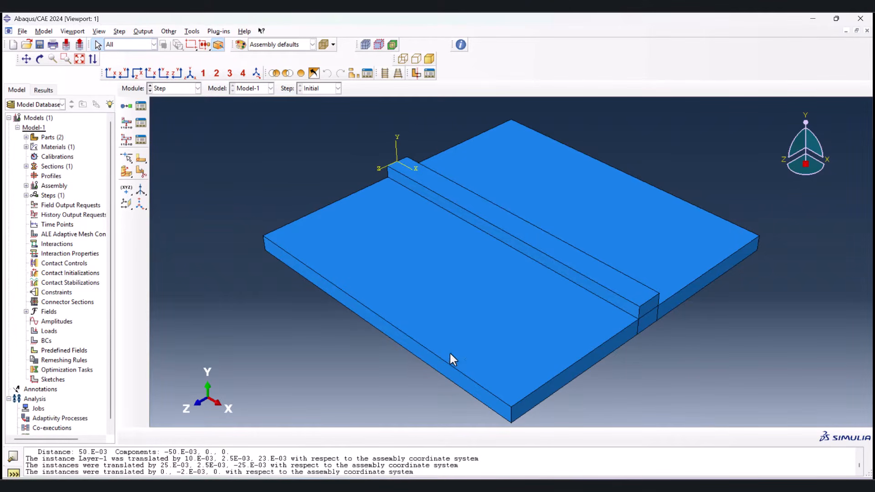
pyautogui.click(23, 32)
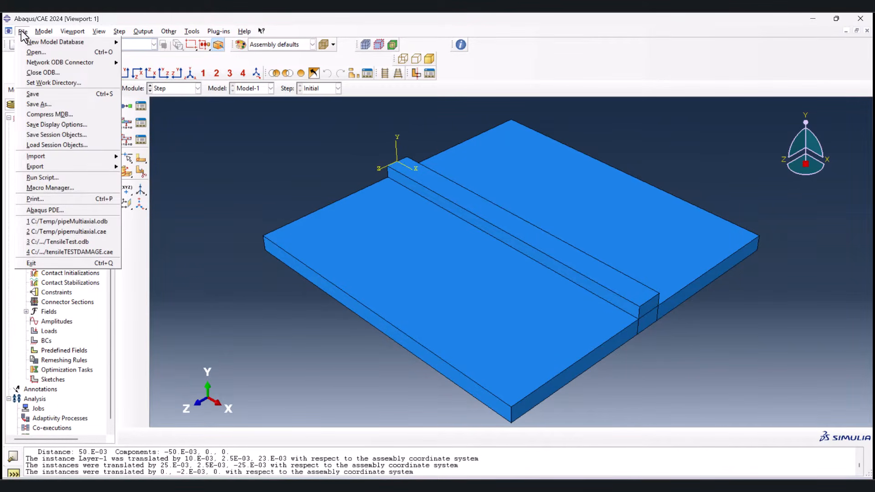
pyautogui.click(55, 96)
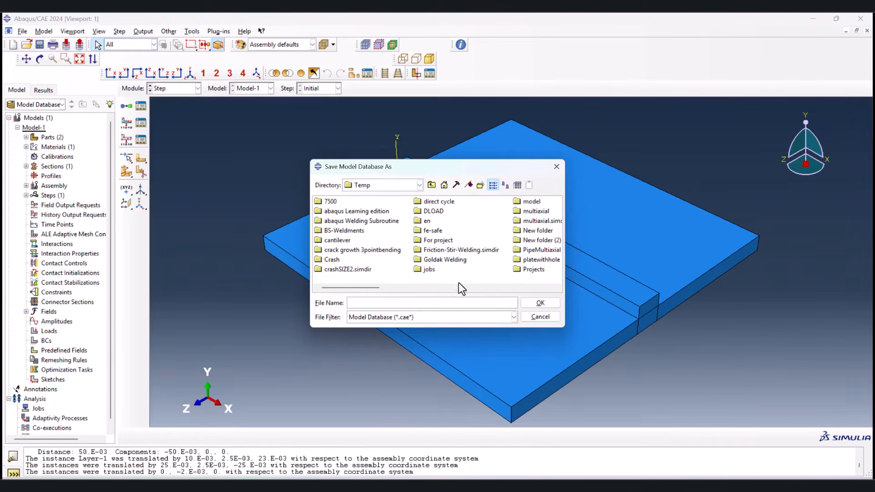
pyautogui.moveTo(371, 289); pyautogui.dragTo(436, 285)
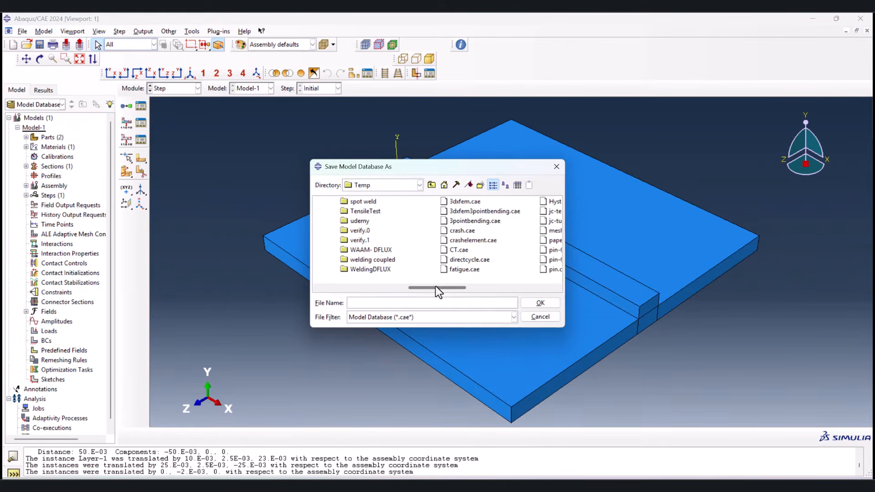
pyautogui.click(480, 186)
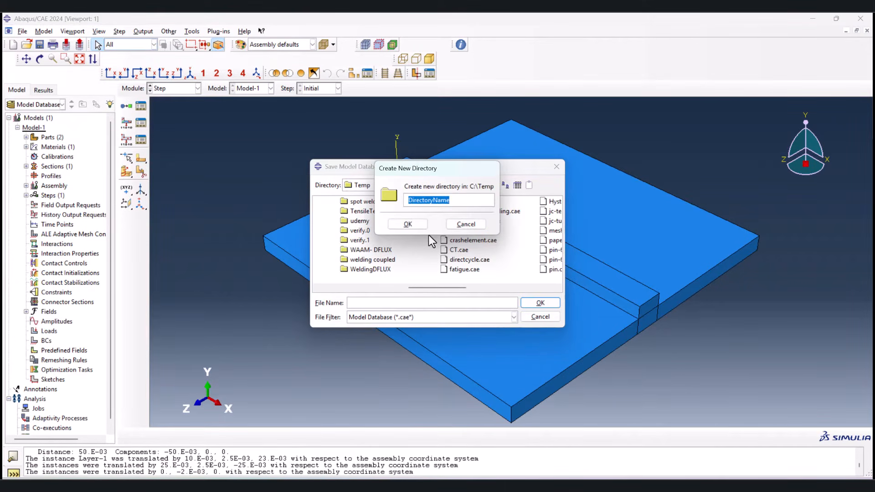
pyautogui.write('WireArcAM')
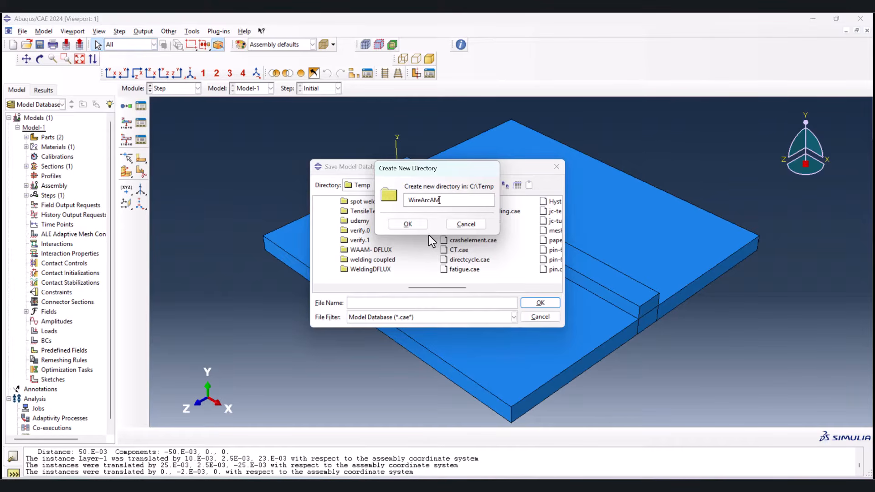
pyautogui.click(407, 225)
pyautogui.doubleClick(469, 202)
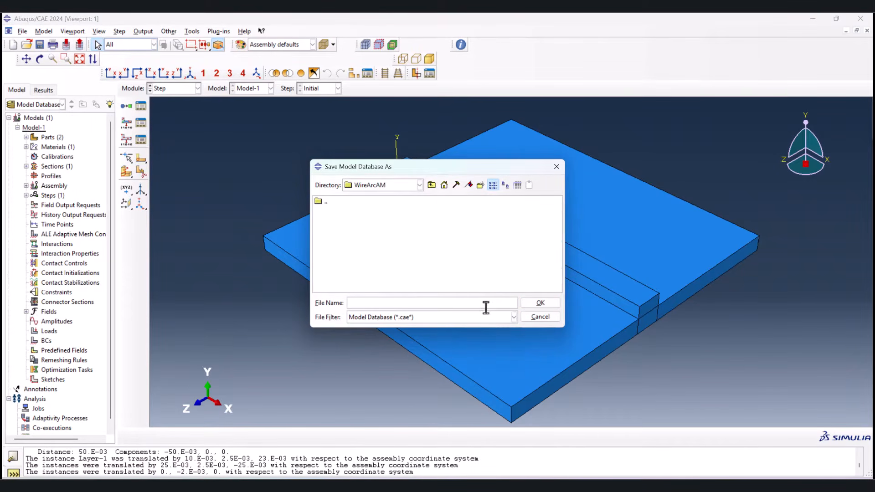
# Step: Save the model database as WAAM in the WireArcAM folder
pyautogui.click(413, 302)
pyautogui.write('WAAM')
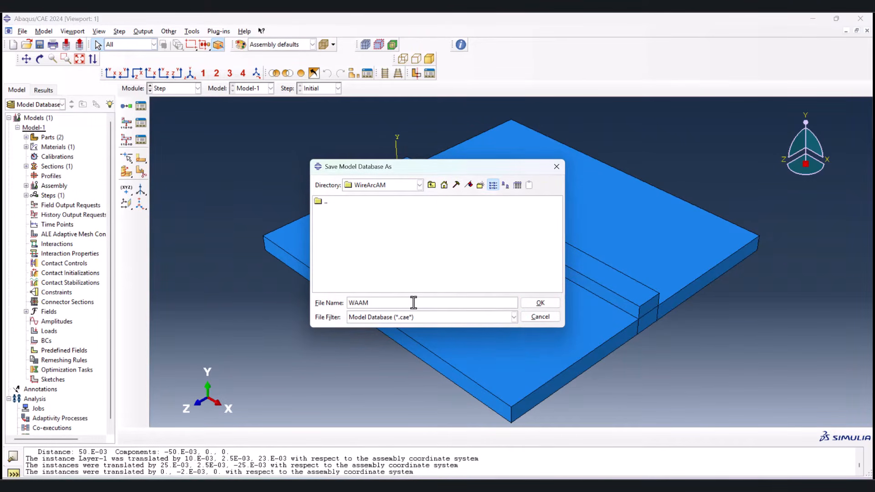
pyautogui.click(552, 304)
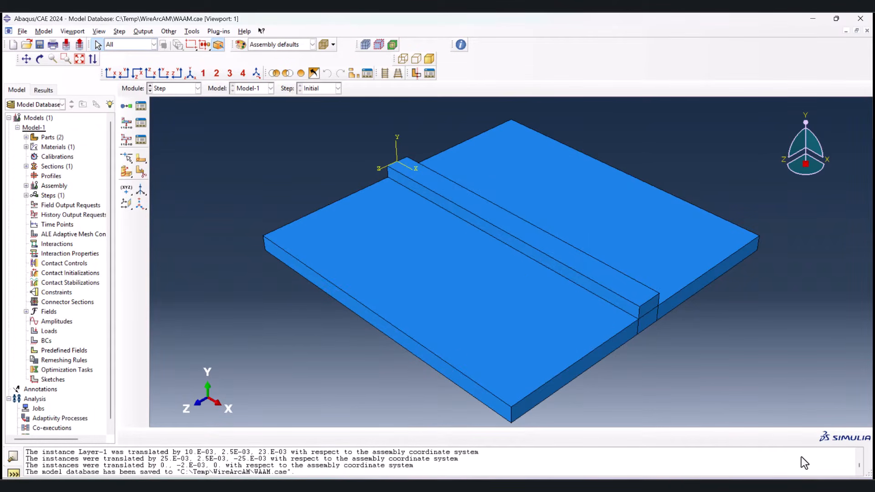
# Step: Set the work directory to C:/Temp/WireArcAM
pyautogui.click(22, 32)
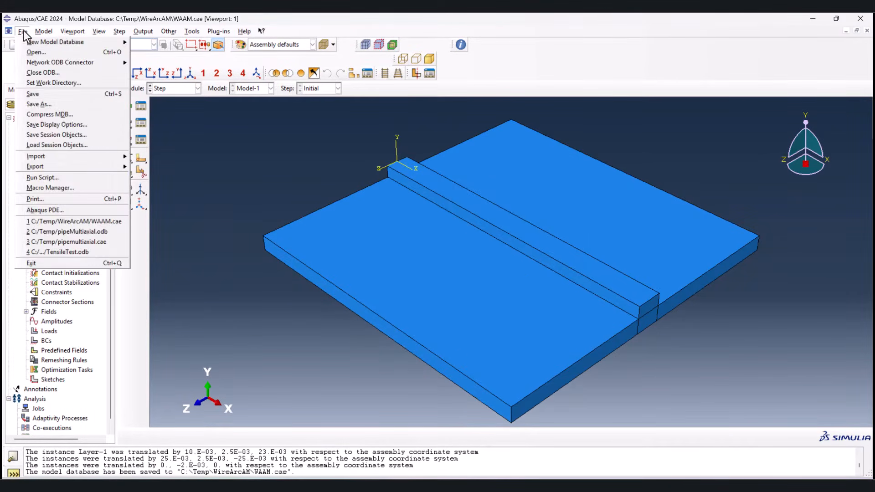
pyautogui.click(51, 83)
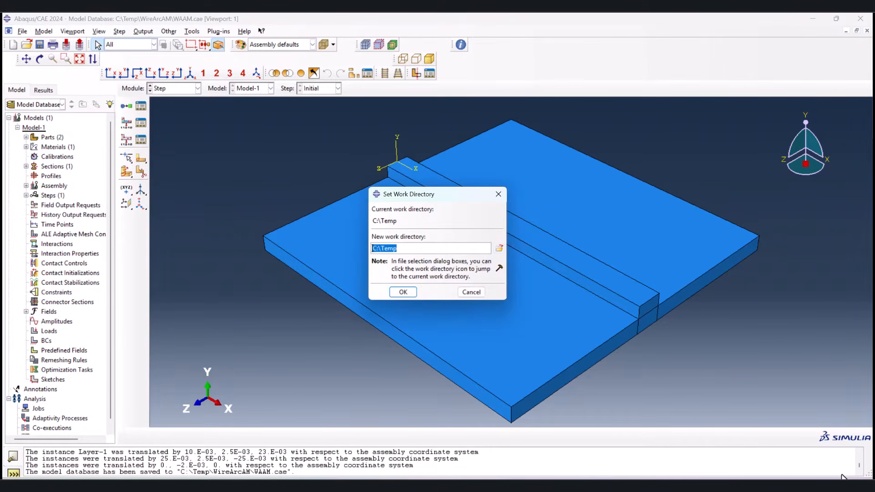
pyautogui.click(803, 466)
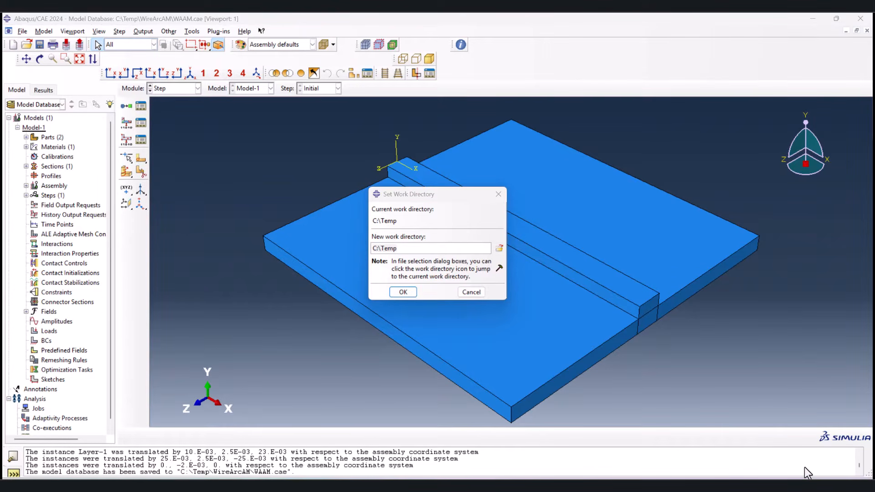
pyautogui.click(500, 249)
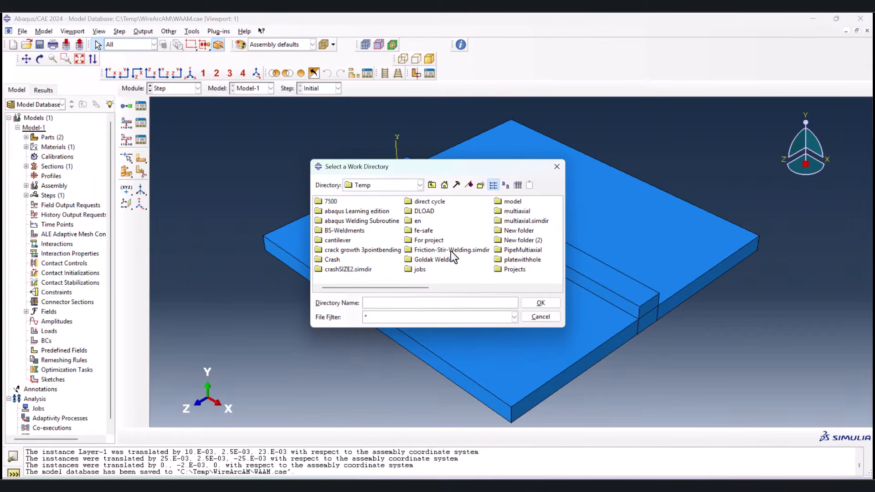
pyautogui.moveTo(387, 292); pyautogui.dragTo(516, 289)
pyautogui.doubleClick(497, 202)
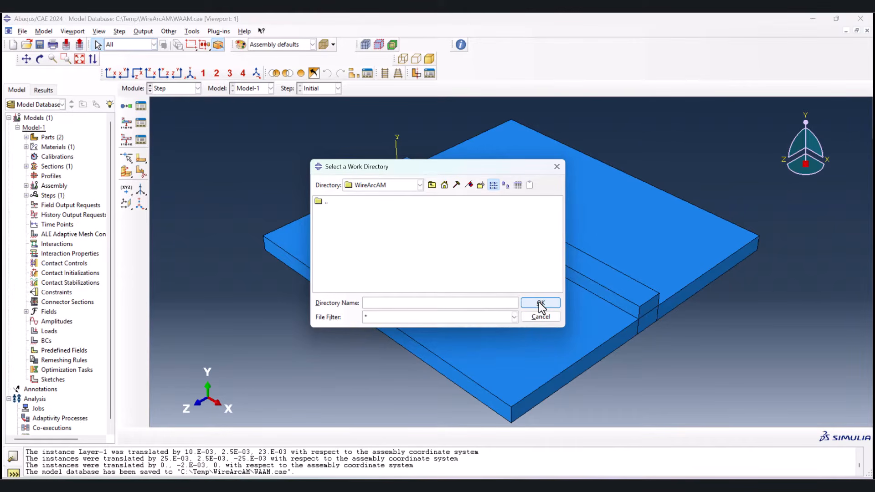
pyautogui.click(431, 185)
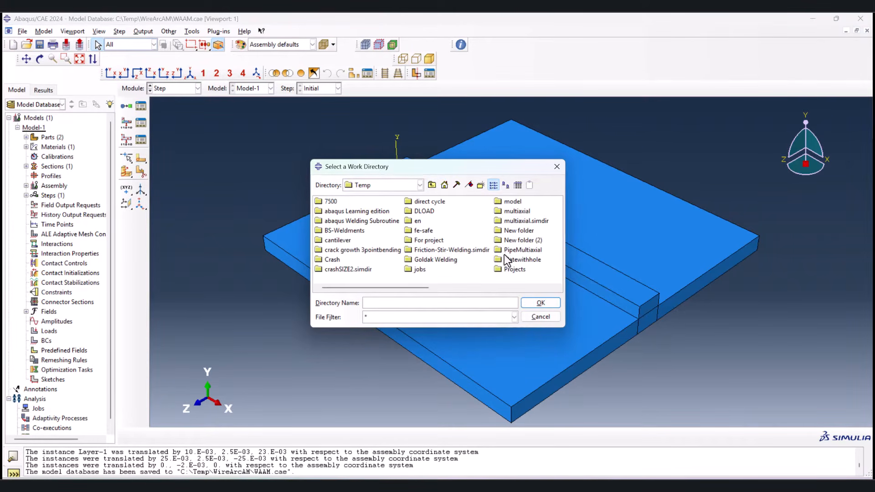
pyautogui.moveTo(394, 288); pyautogui.dragTo(502, 287)
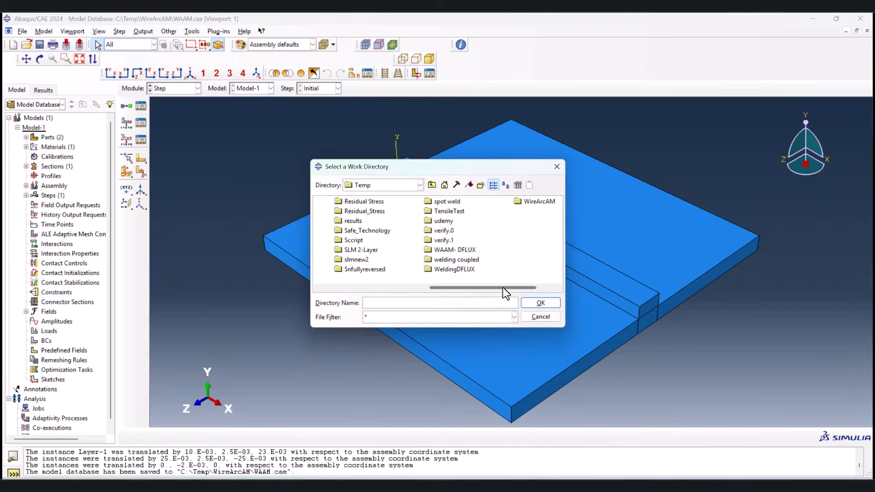
pyautogui.click(526, 202)
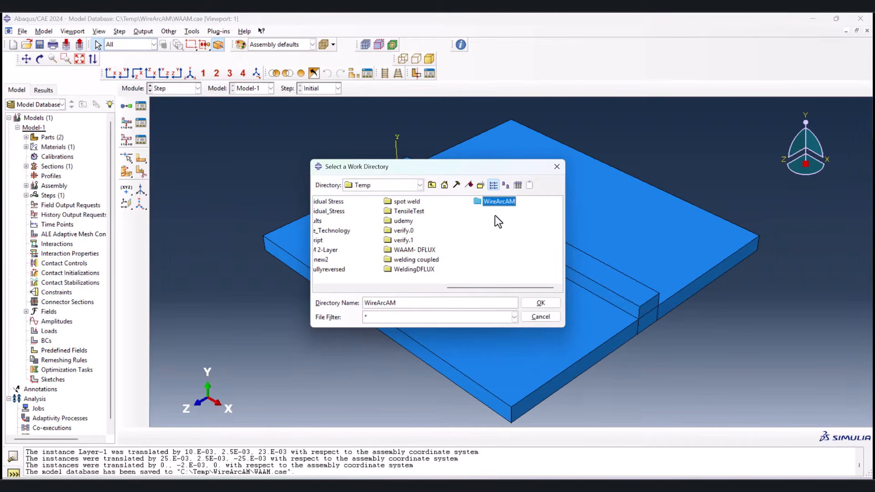
pyautogui.click(538, 303)
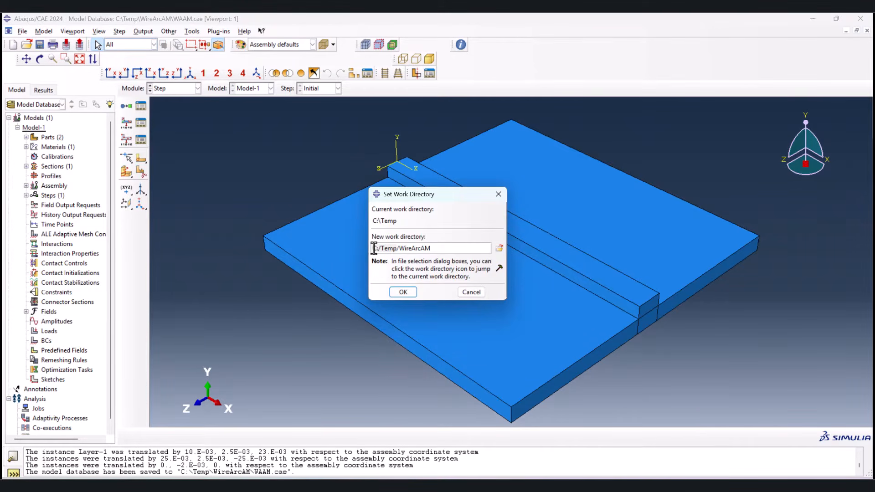
pyautogui.moveTo(372, 248); pyautogui.dragTo(398, 250)
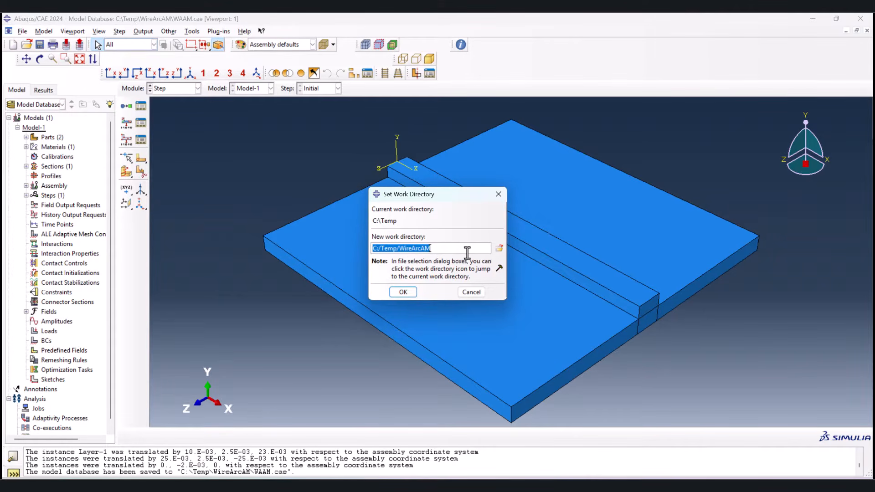
pyautogui.click(400, 289)
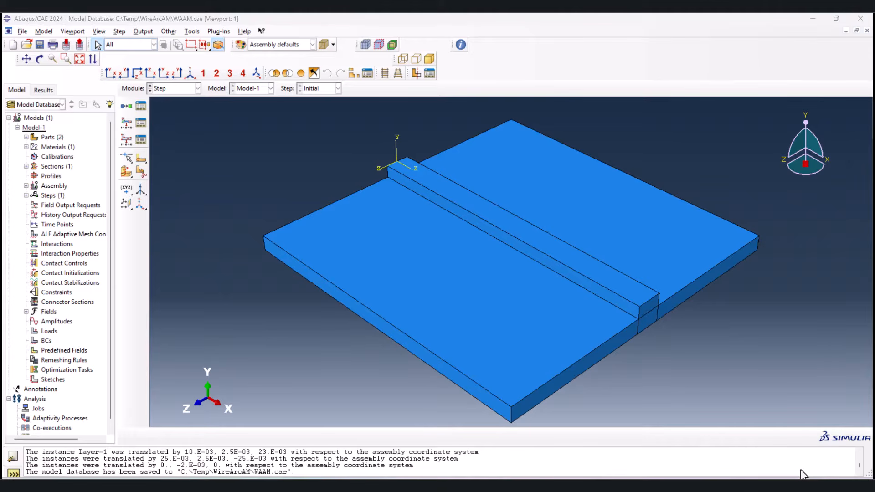
# Step: Create a transient heat transfer step after the Initial step with a time period of 25
pyautogui.click(127, 105)
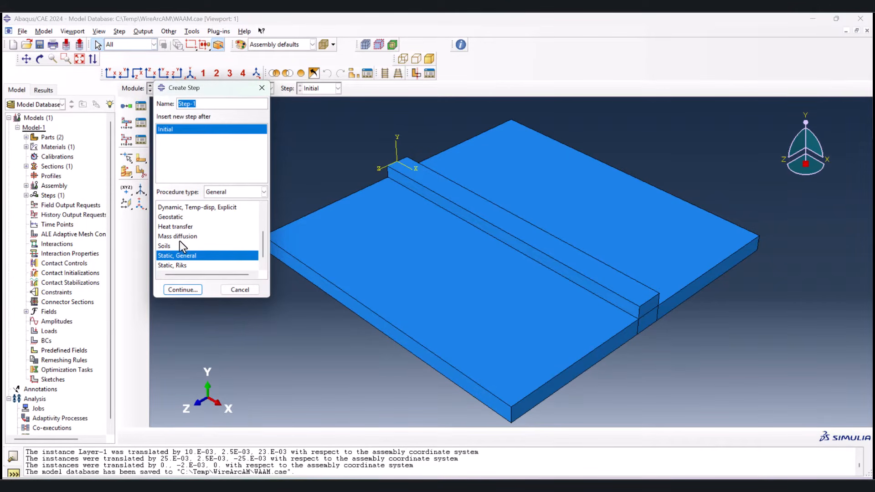
pyautogui.click(166, 227)
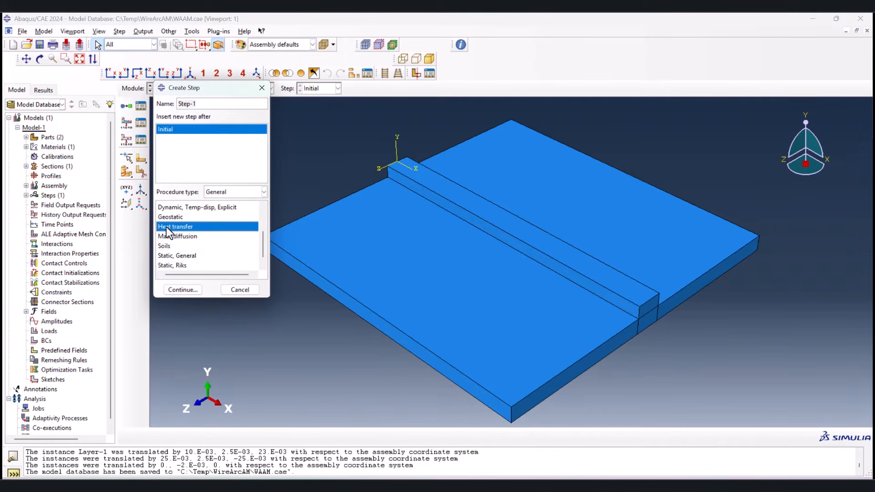
pyautogui.click(182, 288)
pyautogui.doubleClick(174, 186)
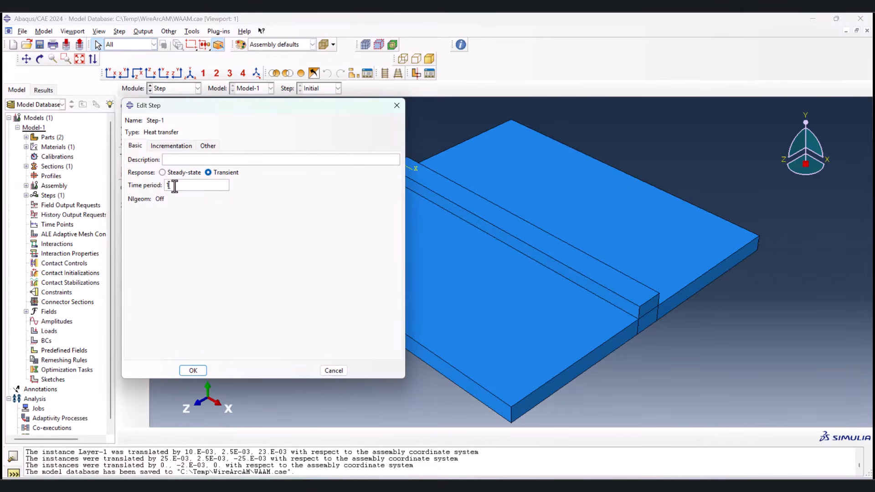
pyautogui.write('25')
# Step: Set the heat transfer step's maximum number of increments to 1000000 and its increment sizes to 0.1 initial, 1e-10 minimum and 1 maximum
pyautogui.click(168, 147)
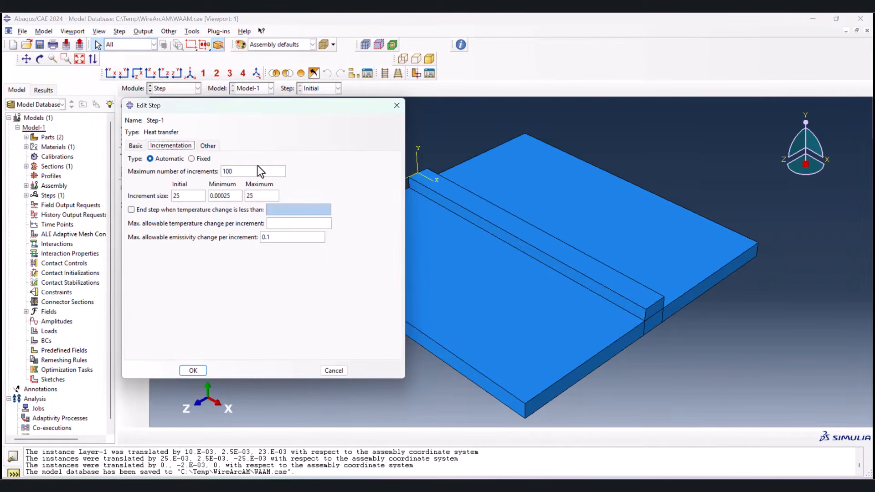
pyautogui.write('000000')
pyautogui.click(195, 197)
pyautogui.doubleClick(195, 197)
pyautogui.write('0.1')
pyautogui.doubleClick(224, 196)
pyautogui.write('1e-10')
pyautogui.doubleClick(254, 197)
pyautogui.write('10')
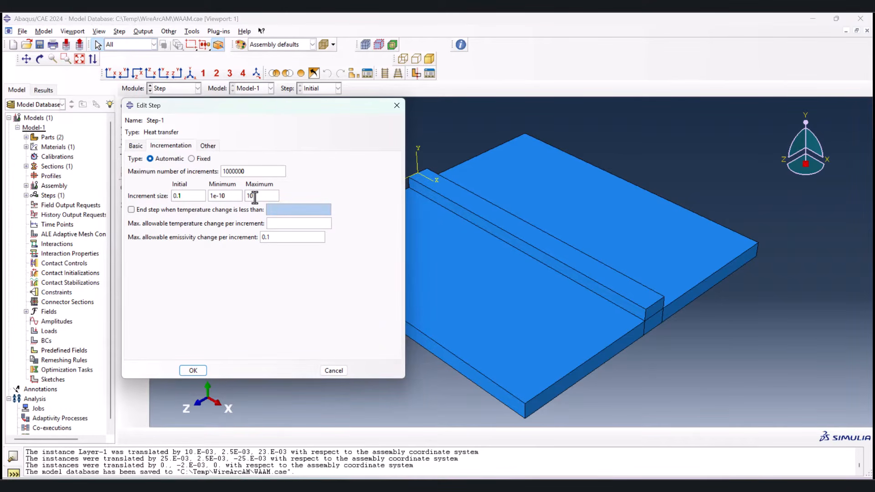
pyautogui.press('BackSpace')
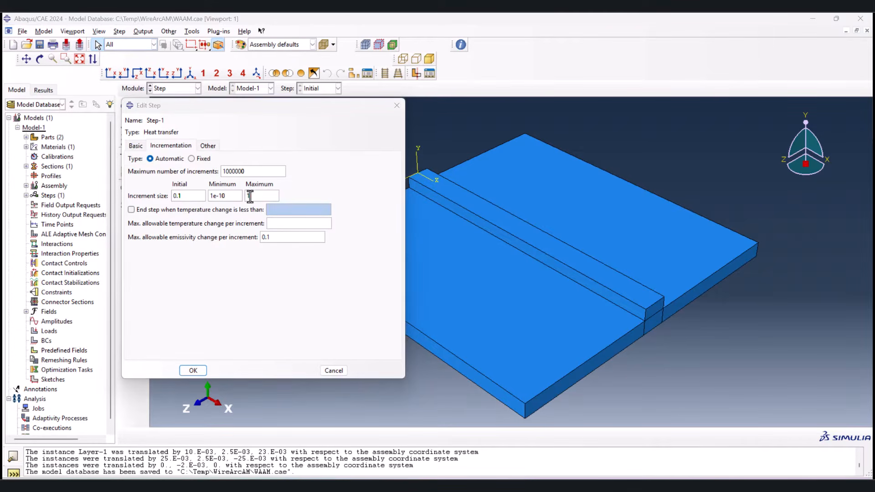
# Step: Set the maximum allowable temperature change per increment to 350 and accept the heat transfer step
pyautogui.click(299, 223)
pyautogui.write('350')
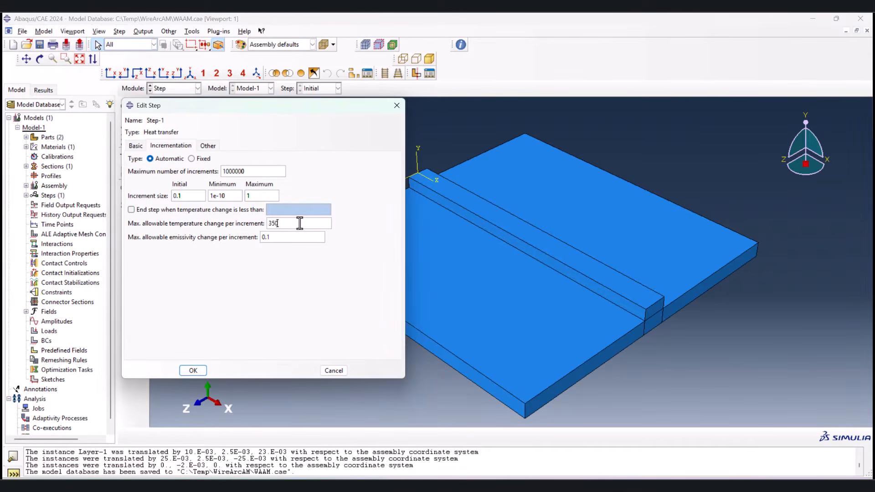
pyautogui.click(197, 371)
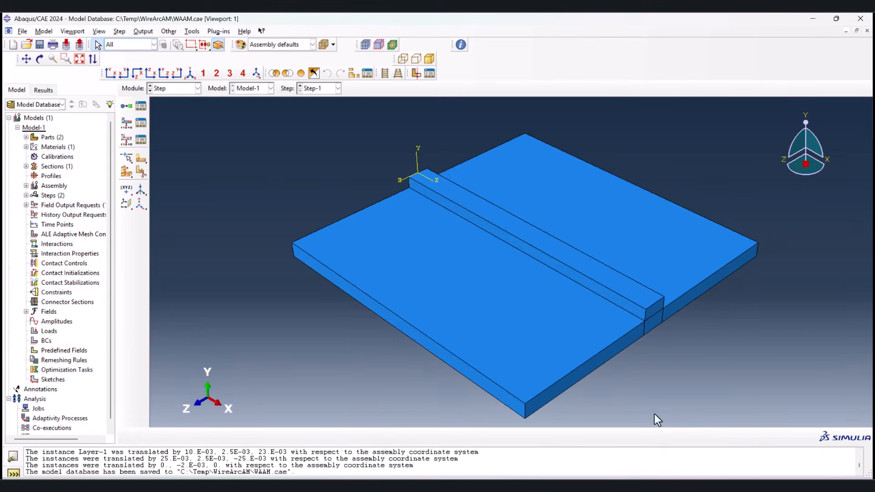
# Step: Edit the field output request F-Output-1 to keep only NT, removing the HFL and RFL variables
pyautogui.click(143, 125)
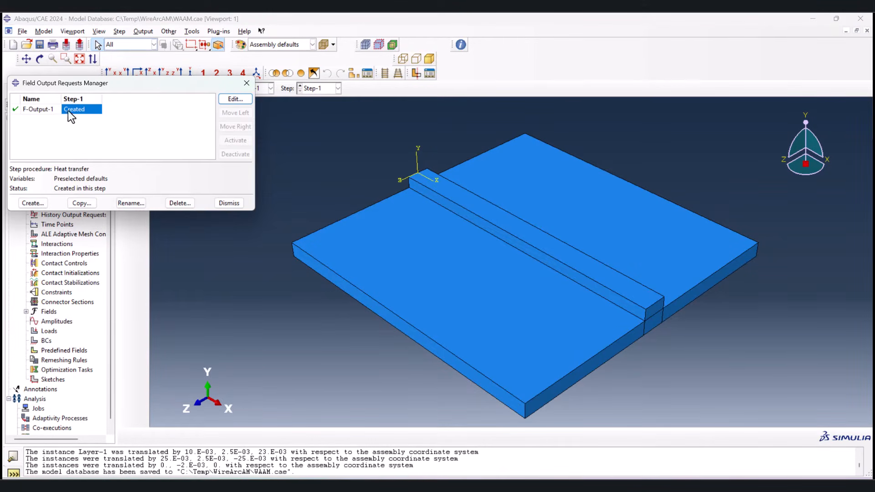
pyautogui.doubleClick(82, 108)
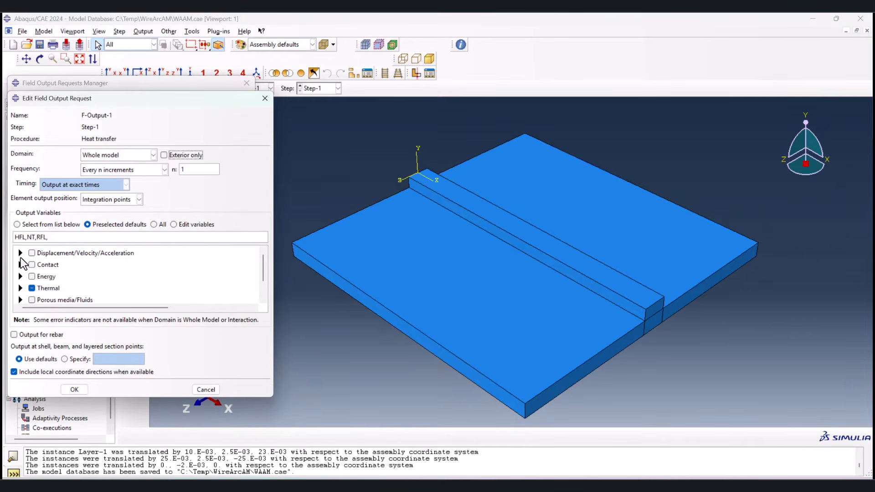
pyautogui.moveTo(51, 237); pyautogui.dragTo(35, 238)
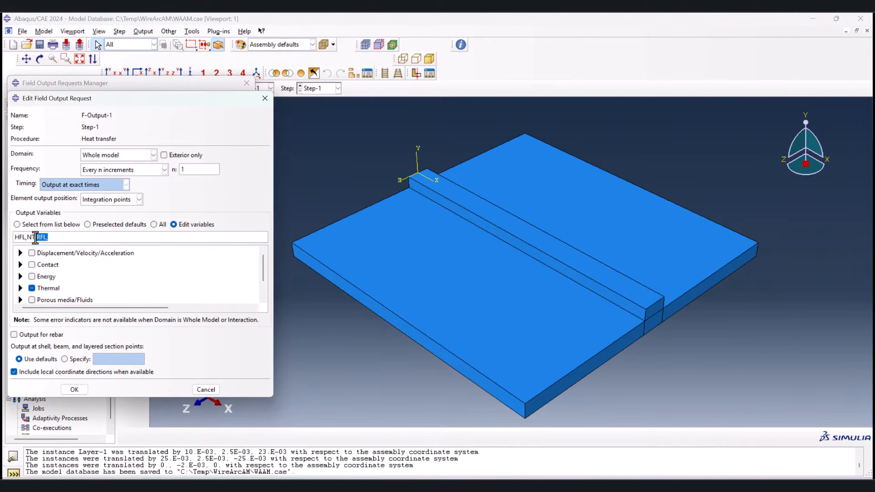
pyautogui.press('BackSpace')
pyautogui.moveTo(26, 237); pyautogui.dragTo(3, 238)
pyautogui.press('BackSpace')
pyautogui.click(77, 388)
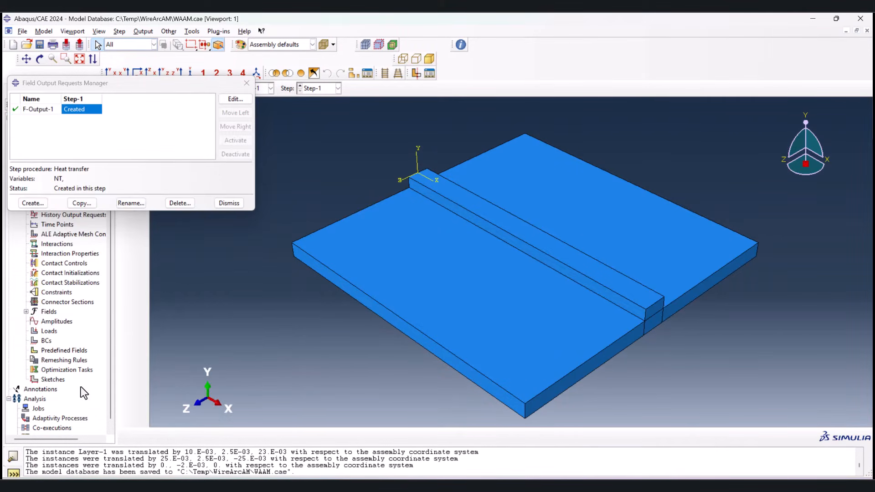
pyautogui.click(229, 203)
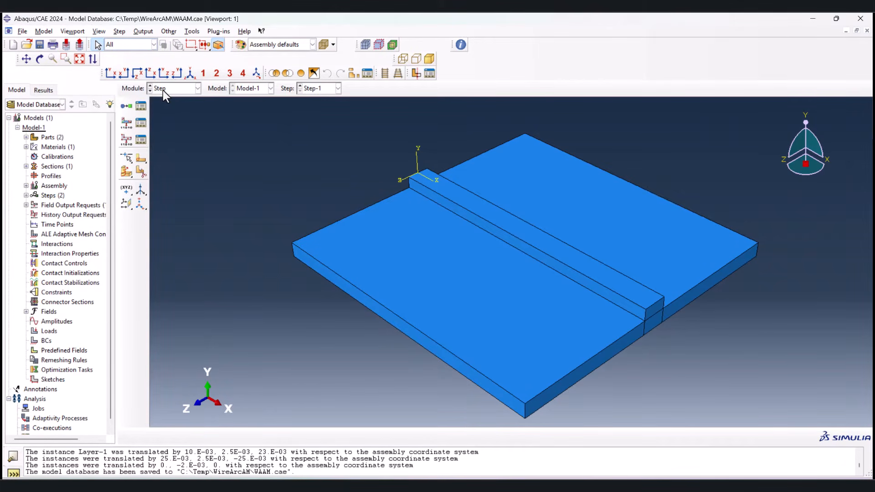
# Step: Switch to the Interaction module and start a Tie constraint that uses a node region as the main type
pyautogui.click(163, 90)
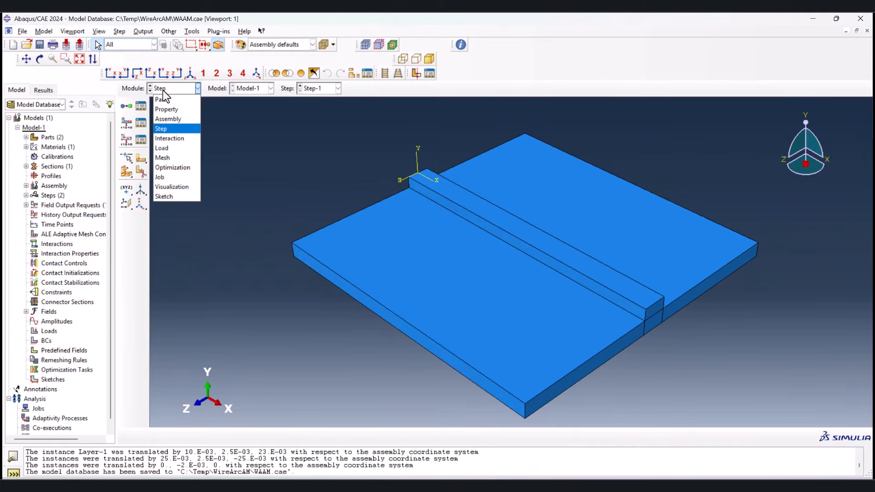
pyautogui.click(175, 138)
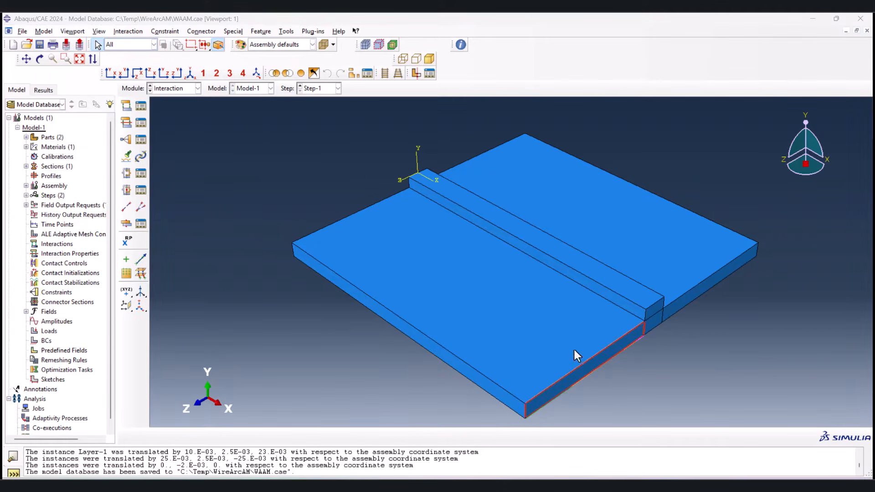
pyautogui.click(127, 140)
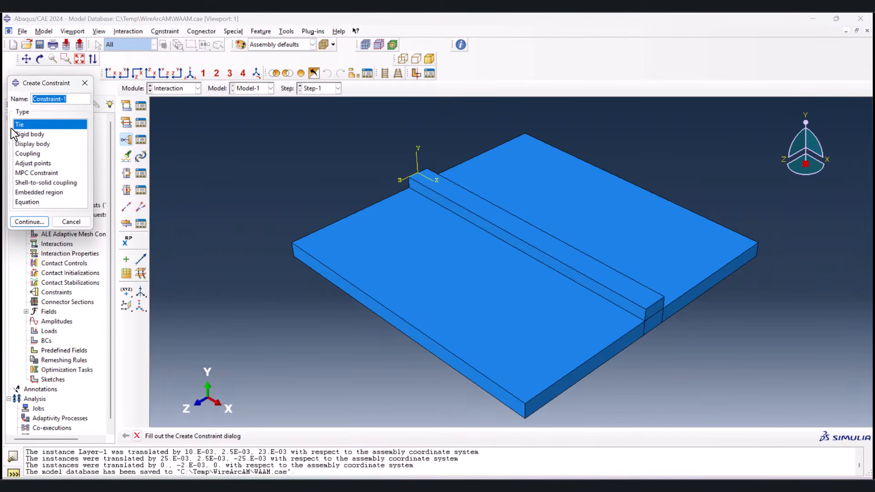
pyautogui.click(23, 221)
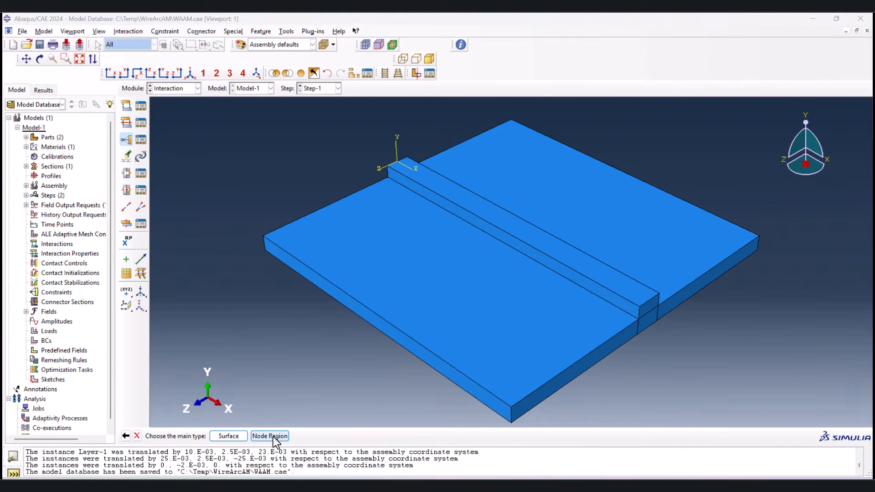
pyautogui.click(273, 437)
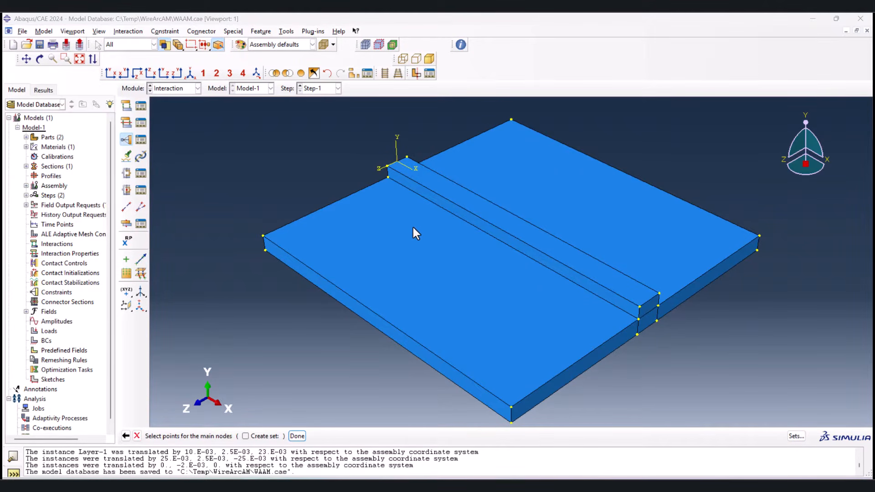
# Step: Remove the deposited layer's cell from the display group to expose the substrate's top
pyautogui.click(352, 73)
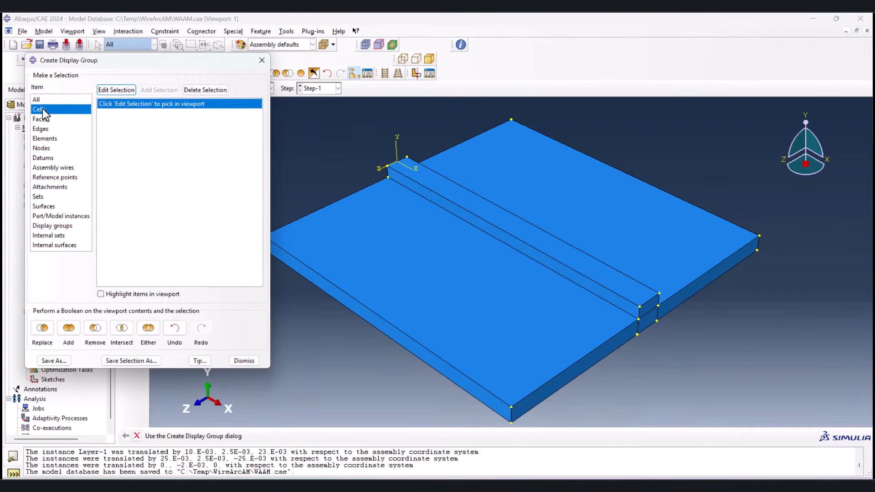
pyautogui.click(121, 89)
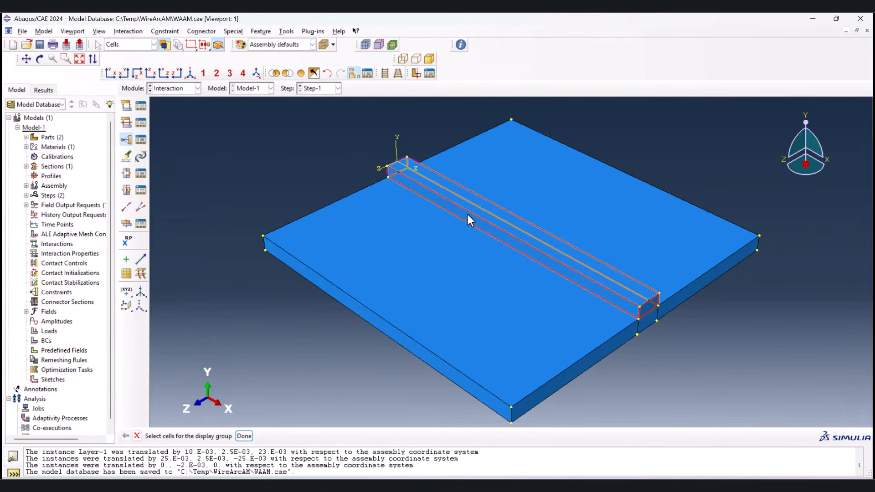
pyautogui.click(469, 214)
pyautogui.click(243, 435)
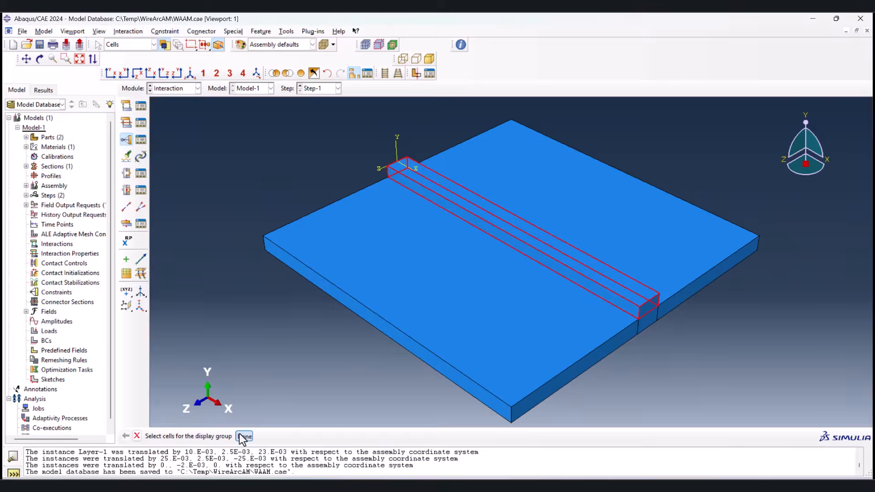
pyautogui.click(95, 328)
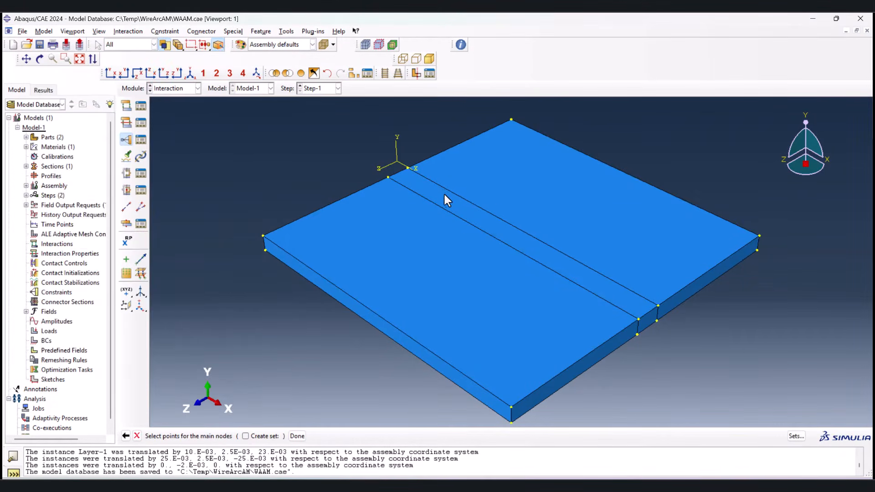
# Step: Pick the top face of the substrate's middle strip as the tie's main nodes and choose Node Region as the secondary type
pyautogui.click(443, 195)
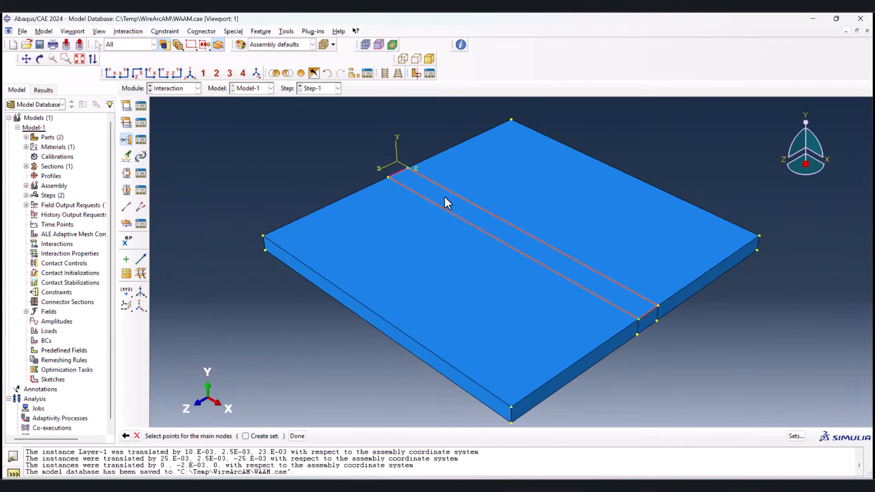
pyautogui.click(296, 436)
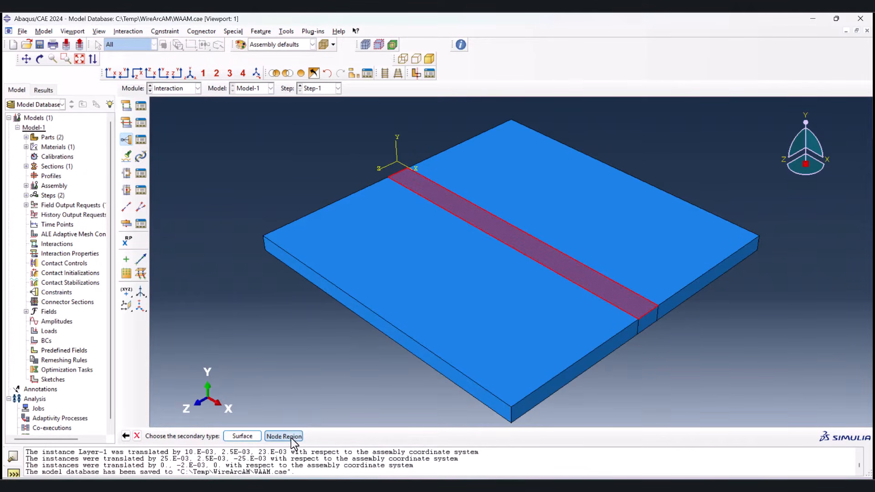
pyautogui.click(291, 436)
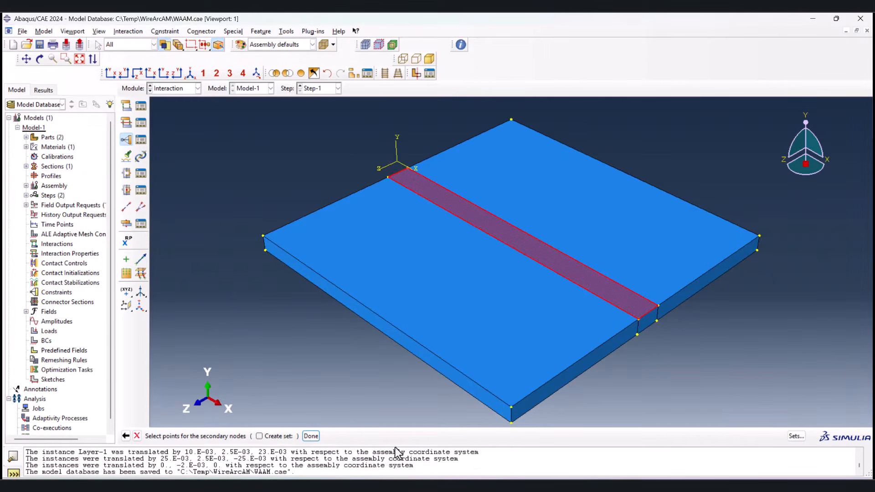
# Step: Restore the whole assembly's display and remove the three substrate cells from it, leaving only the layer shown
pyautogui.click(304, 75)
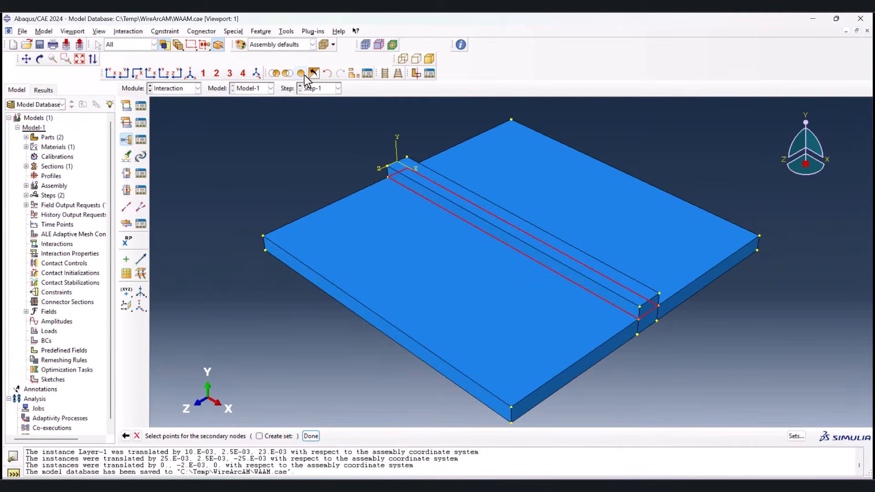
pyautogui.click(353, 71)
pyautogui.click(109, 90)
pyautogui.click(413, 214)
pyautogui.click(413, 214)
pyautogui.keyDown('shift'); pyautogui.click(649, 320); pyautogui.keyUp('shift')
pyautogui.keyDown('shift'); pyautogui.click(677, 270); pyautogui.keyUp('shift')
pyautogui.click(244, 436)
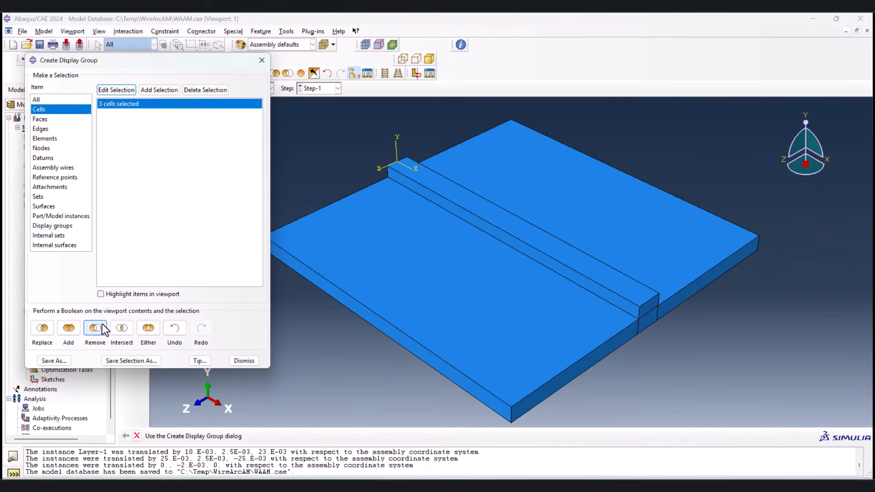
pyautogui.click(101, 326)
pyautogui.click(244, 360)
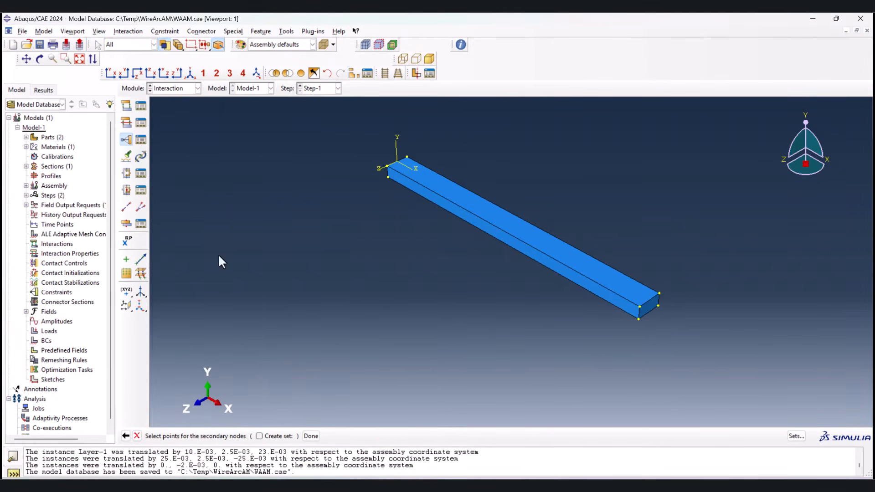
# Step: Pick the layer's underside as the tie's secondary nodes, redisplay the whole assembly and accept the constraint with its default settings
pyautogui.click(40, 60)
pyautogui.moveTo(496, 302); pyautogui.dragTo(484, 157)
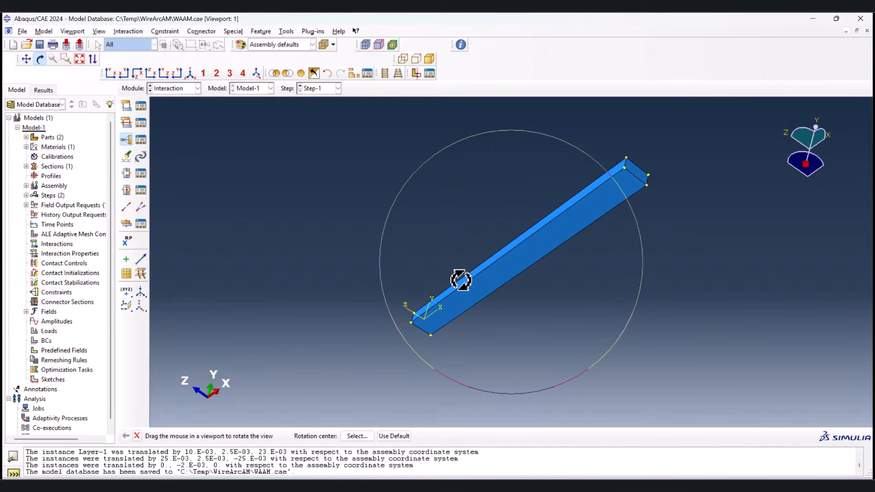
pyautogui.click(136, 436)
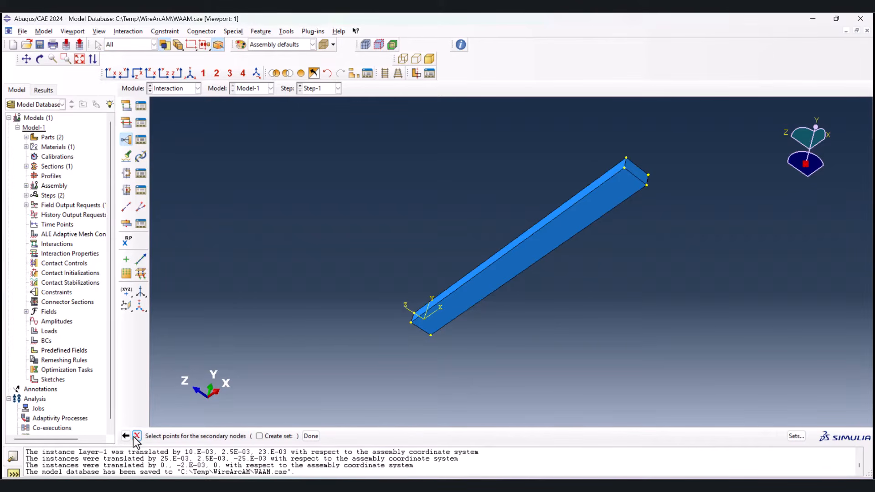
pyautogui.click(551, 242)
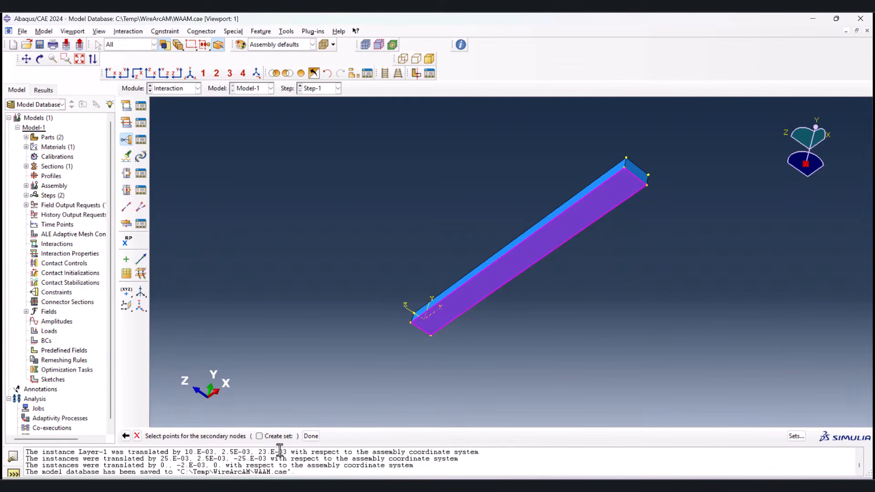
pyautogui.click(310, 436)
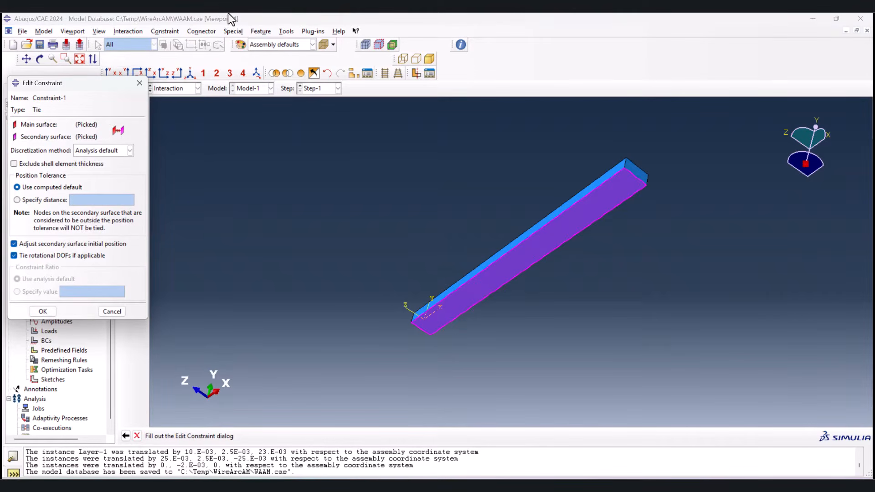
pyautogui.click(300, 72)
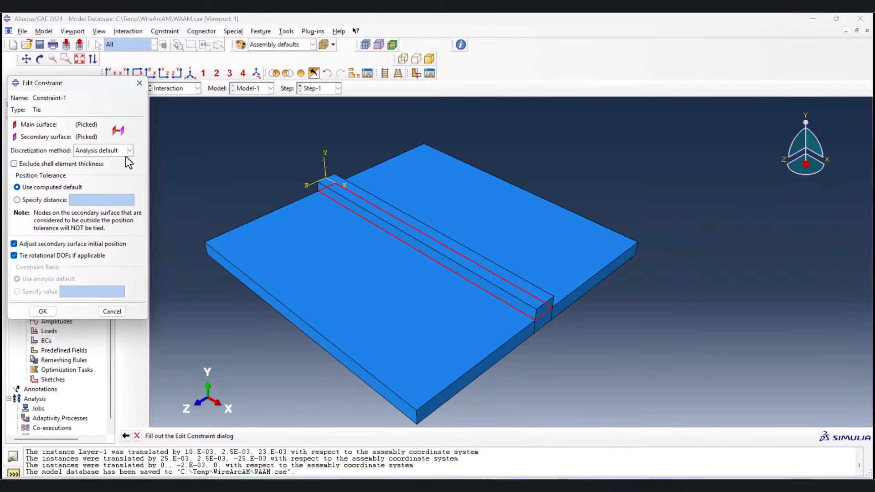
pyautogui.click(48, 309)
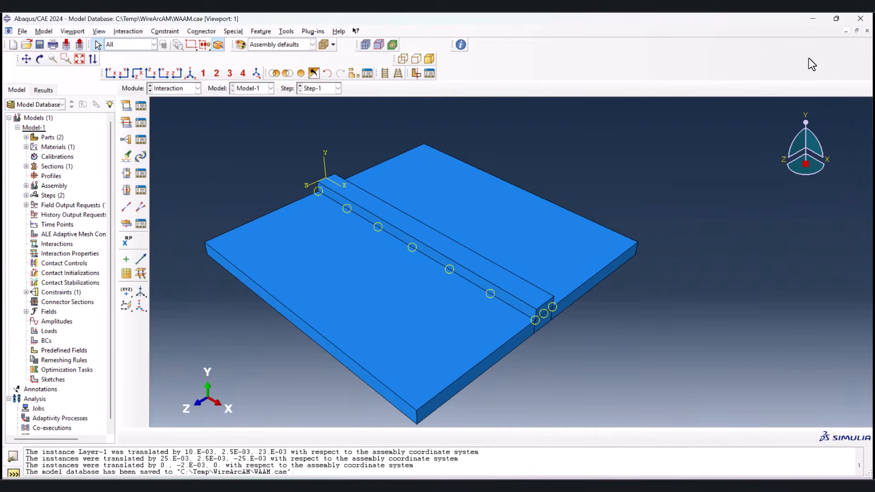
# Step: Create a Surface film condition in Step-1 on the exposed faces of the substrate and layer, excluding the substrate's underside
pyautogui.click(127, 106)
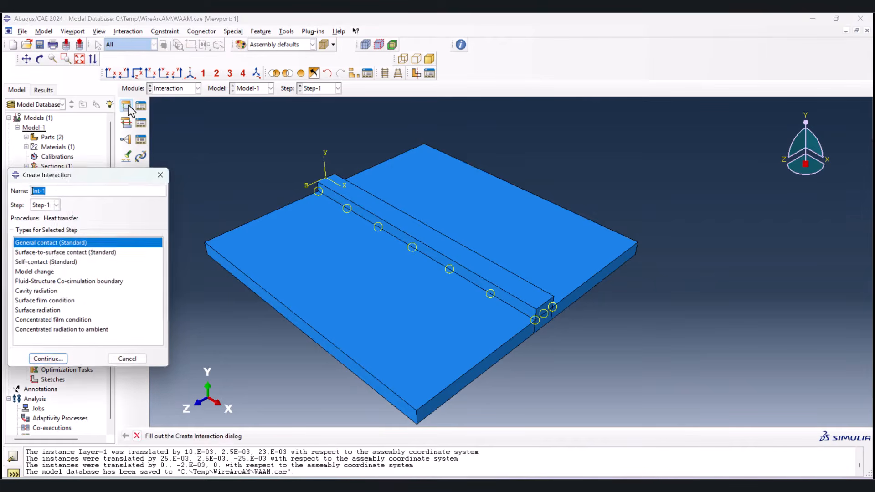
pyautogui.click(44, 301)
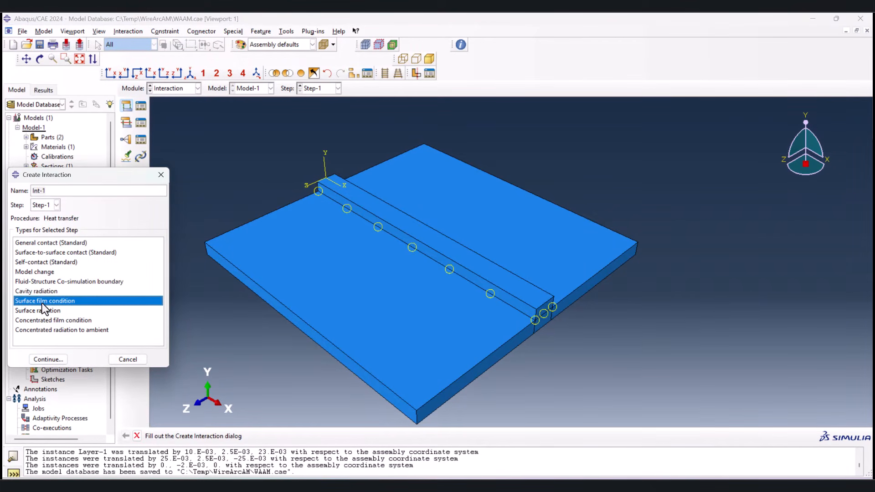
pyautogui.click(50, 360)
pyautogui.moveTo(166, 138); pyautogui.dragTo(754, 422)
pyautogui.keyDown('ctrl'); pyautogui.keyDown('alt'); pyautogui.moveTo(449, 303); pyautogui.dragTo(592, 254); pyautogui.keyUp('alt'); pyautogui.keyUp('ctrl')
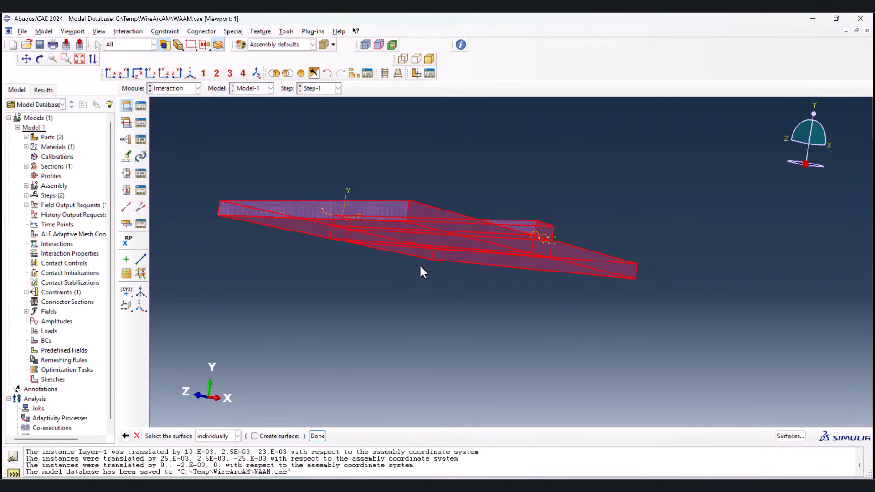
pyautogui.keyDown('ctrl'); pyautogui.keyDown('alt'); pyautogui.moveTo(399, 242); pyautogui.dragTo(444, 220); pyautogui.keyUp('alt'); pyautogui.keyUp('ctrl')
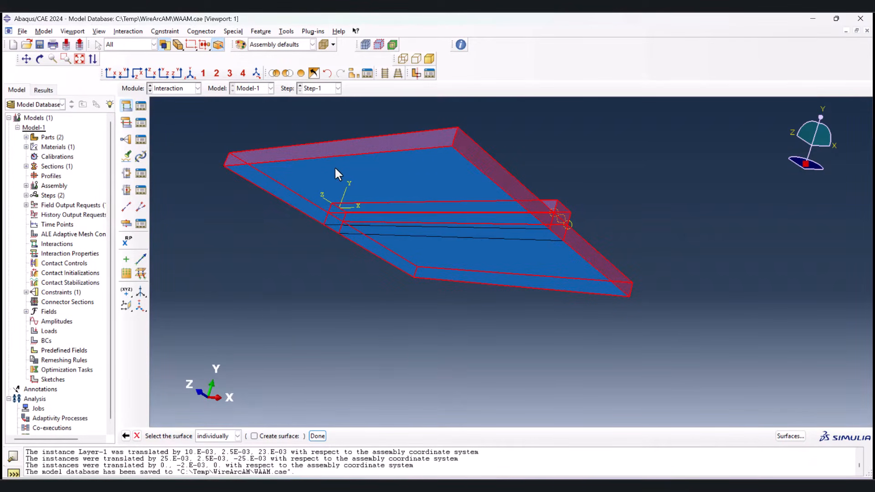
pyautogui.keyDown('ctrl'); pyautogui.keyDown('alt'); pyautogui.moveTo(457, 187); pyautogui.dragTo(389, 377); pyautogui.keyUp('alt'); pyautogui.keyUp('ctrl')
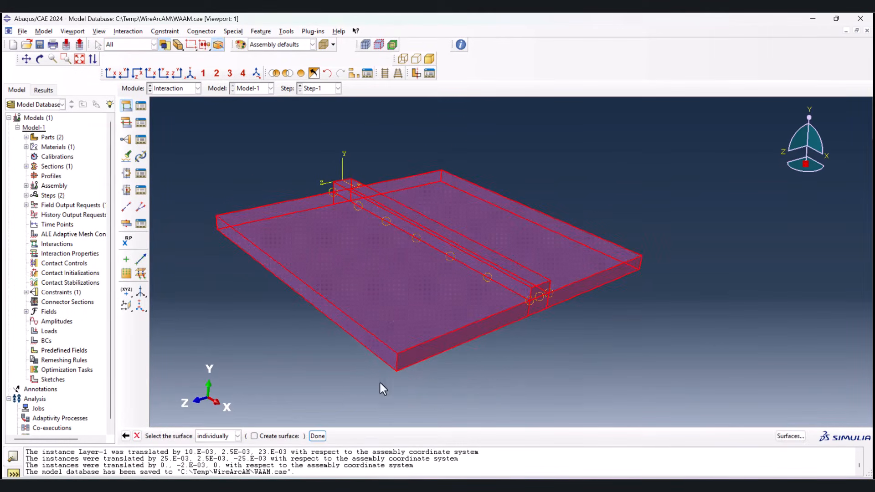
pyautogui.click(318, 437)
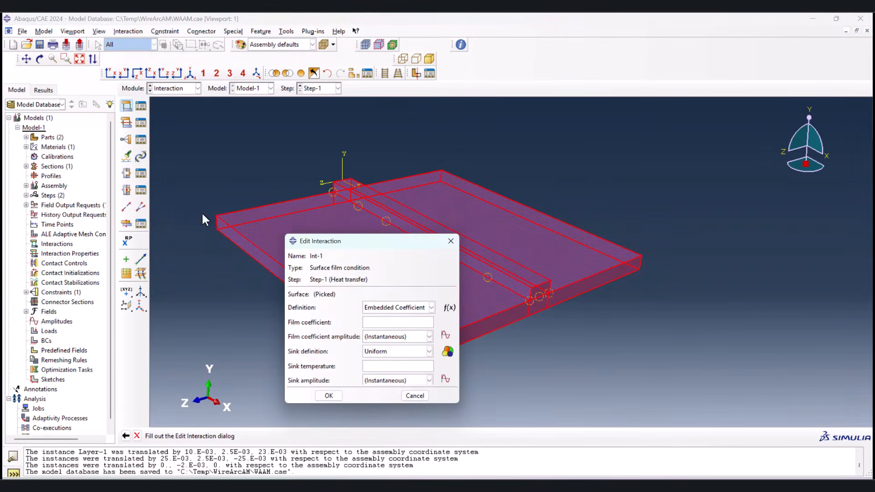
# Step: Set the film condition's definition to Property Reference and create a Film condition interaction property with temperature-dependent data
pyautogui.moveTo(351, 241); pyautogui.dragTo(155, 105)
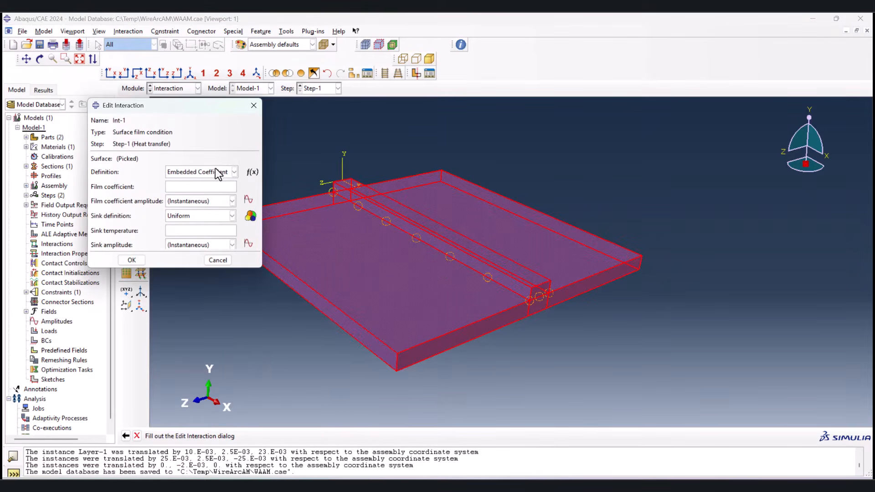
pyautogui.click(209, 173)
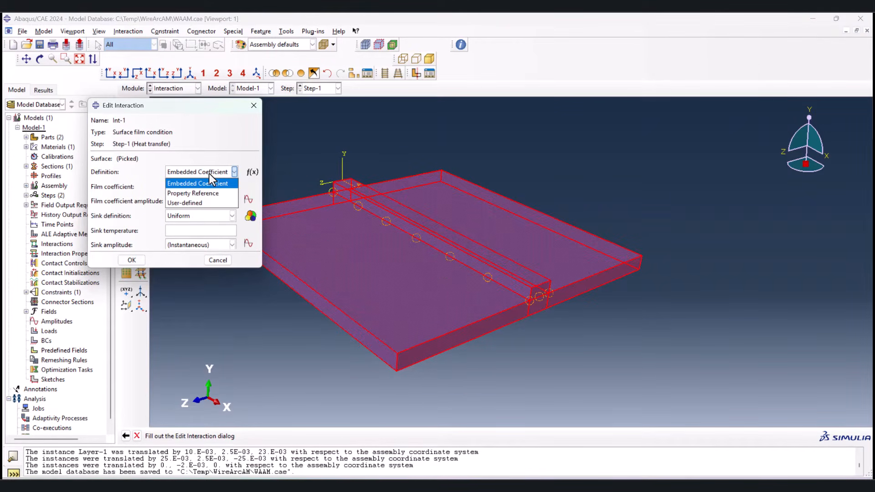
pyautogui.click(206, 195)
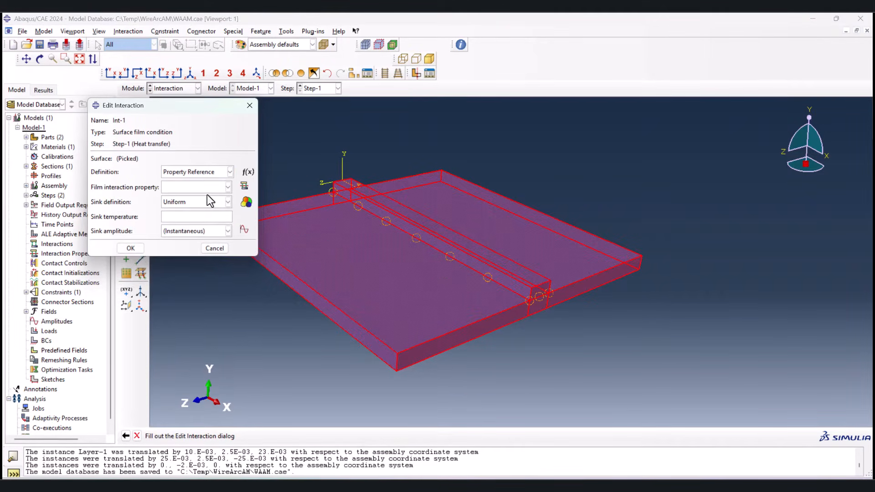
pyautogui.click(245, 188)
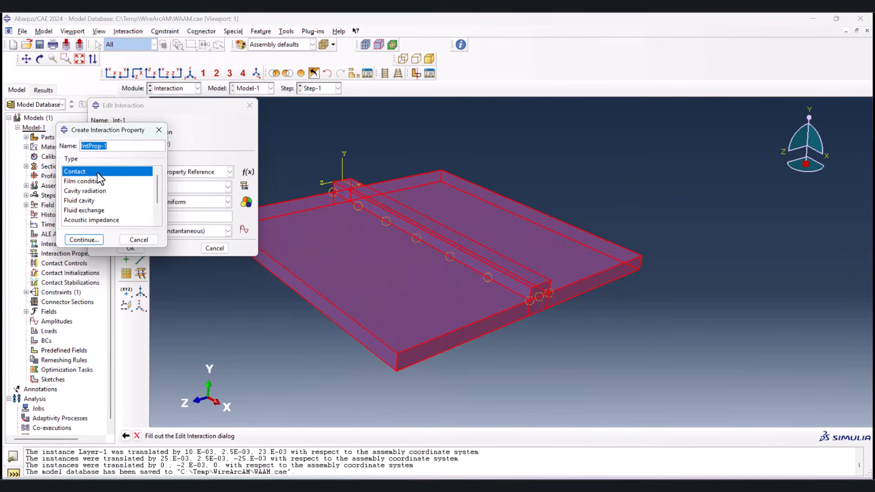
pyautogui.click(94, 181)
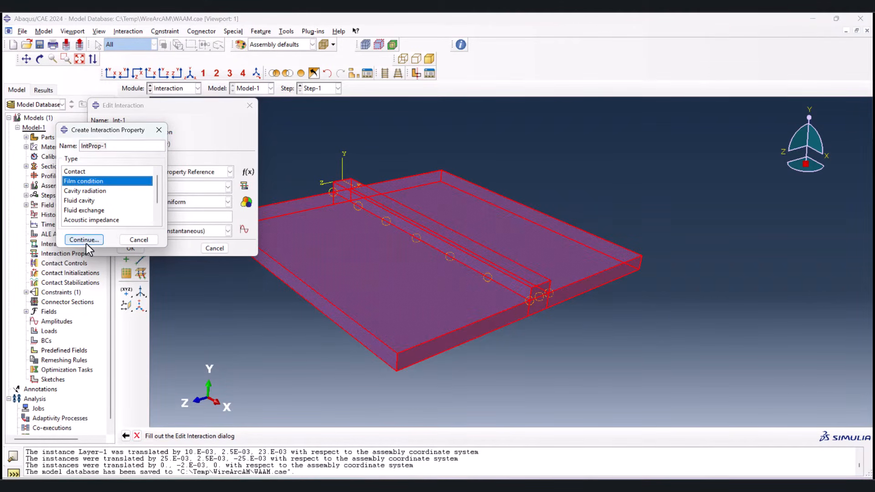
pyautogui.click(84, 240)
pyautogui.click(98, 184)
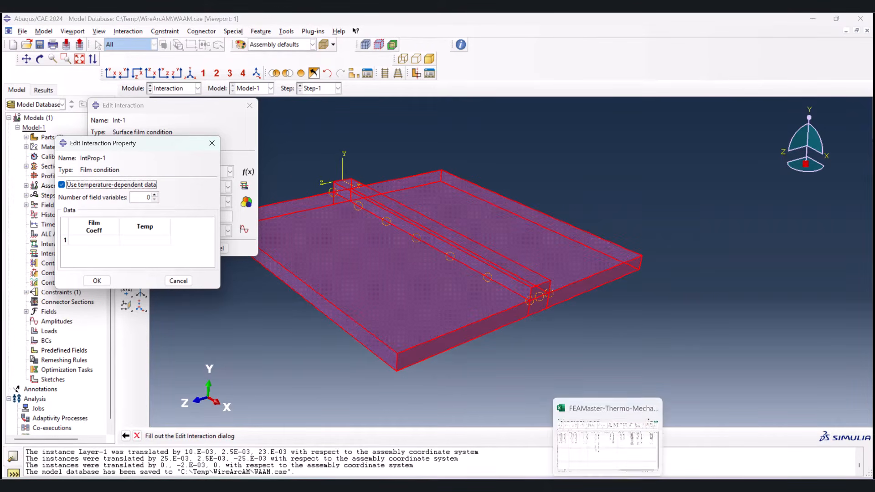
# Step: Copy the Surface Film Coefficient and temperature values in M2:N11 from the Excel sheet into the Abaqus film property table and accept it
pyautogui.click(608, 486)
pyautogui.moveTo(432, 145); pyautogui.dragTo(482, 223)
pyautogui.hotkey('ctrl', 'c')
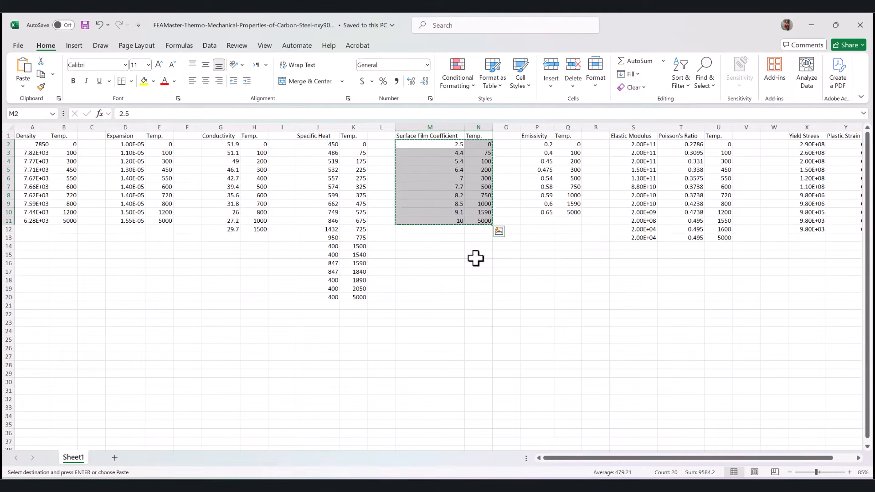
pyautogui.click(588, 486)
pyautogui.click(108, 242)
pyautogui.hotkey('ctrl', 'v')
pyautogui.scroll(-2, 150, 255)
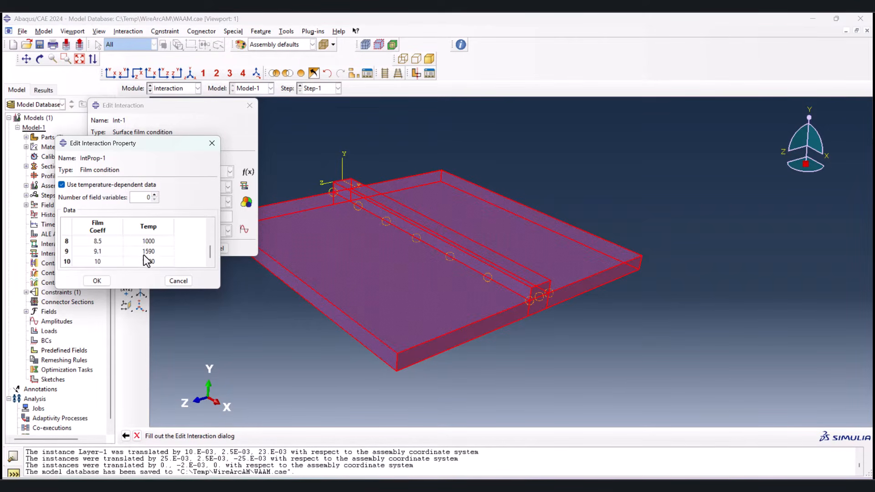
pyautogui.click(106, 280)
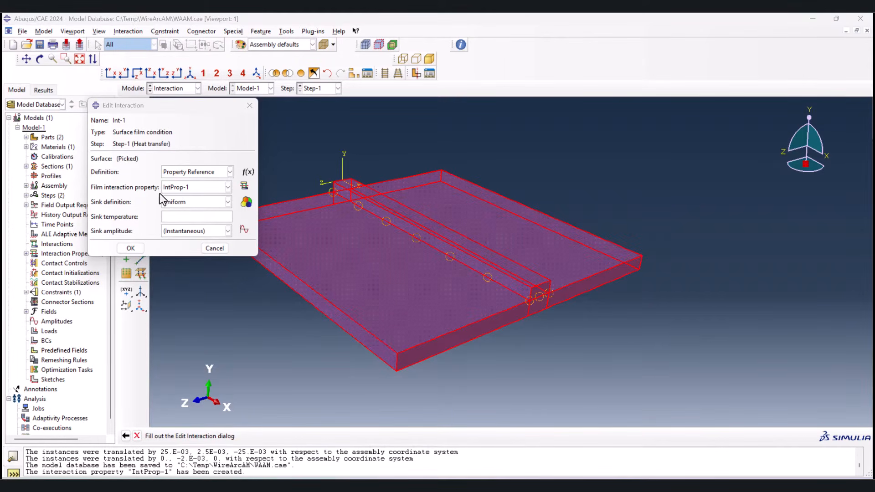
# Step: Set the film condition's sink temperature to 25 and accept the interaction
pyautogui.click(188, 216)
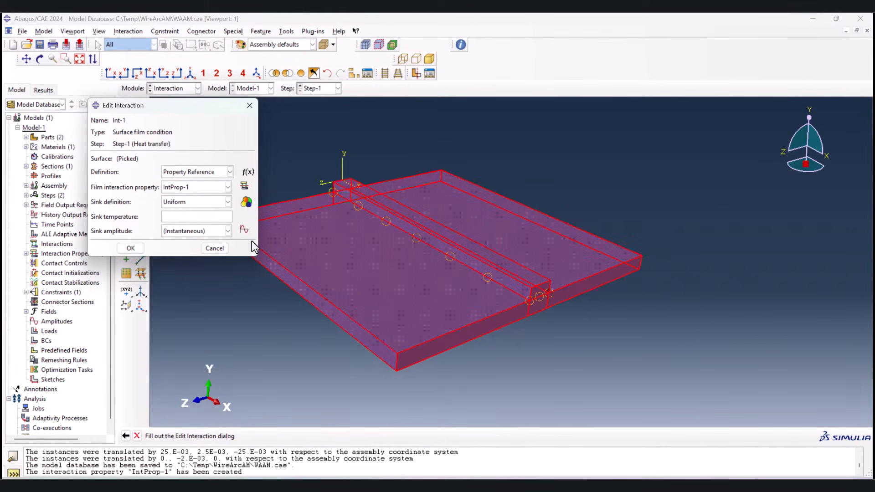
pyautogui.write('25')
pyautogui.click(138, 249)
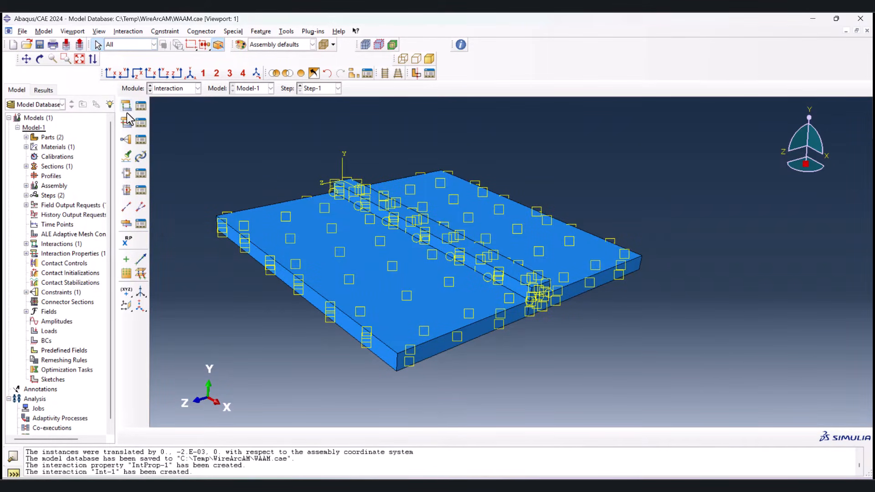
# Step: Create a Surface radiation interaction in Step-1 on the exposed faces of the substrate and layer, excluding the substrate's underside
pyautogui.click(127, 110)
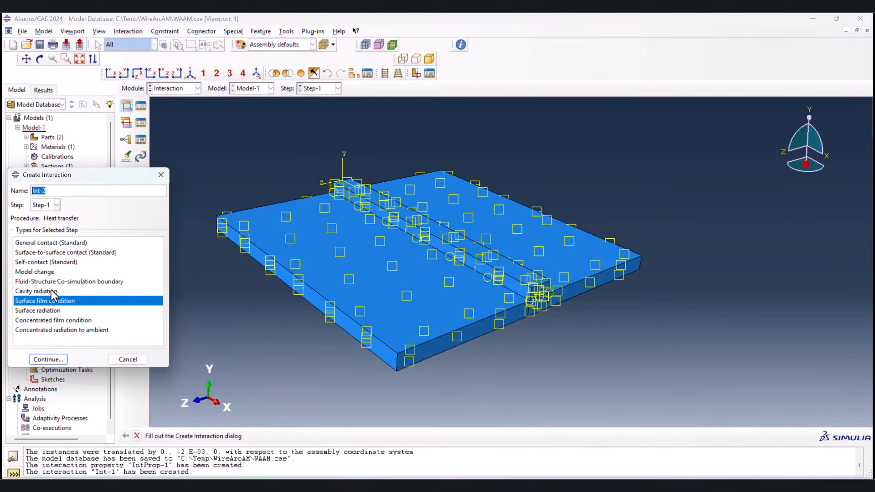
pyautogui.click(49, 311)
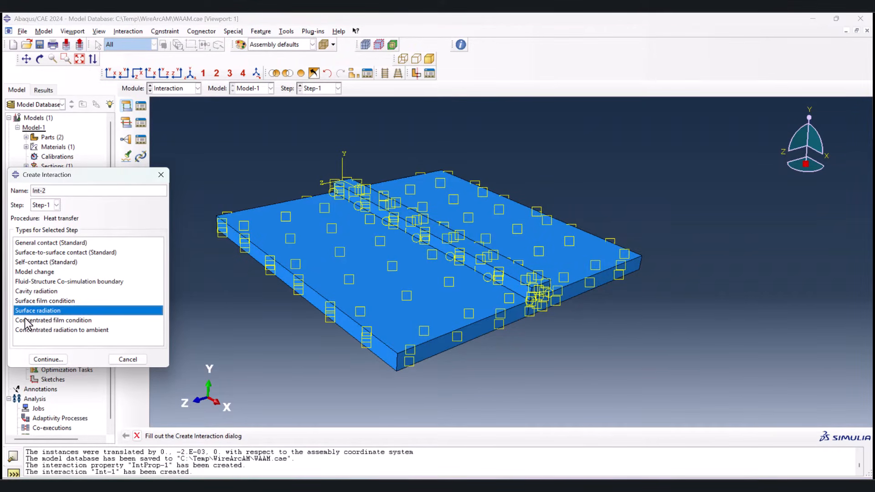
pyautogui.click(53, 360)
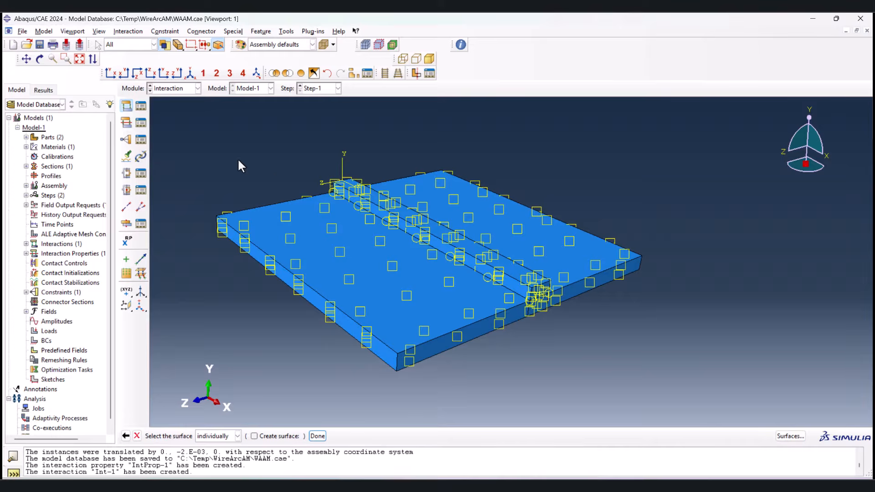
pyautogui.moveTo(239, 155); pyautogui.dragTo(643, 378)
pyautogui.keyDown('ctrl'); pyautogui.keyDown('alt'); pyautogui.moveTo(541, 349); pyautogui.dragTo(548, 250); pyautogui.keyUp('alt'); pyautogui.keyUp('ctrl')
pyautogui.click(544, 259)
pyautogui.keyDown('ctrl'); pyautogui.click(405, 200); pyautogui.keyUp('ctrl')
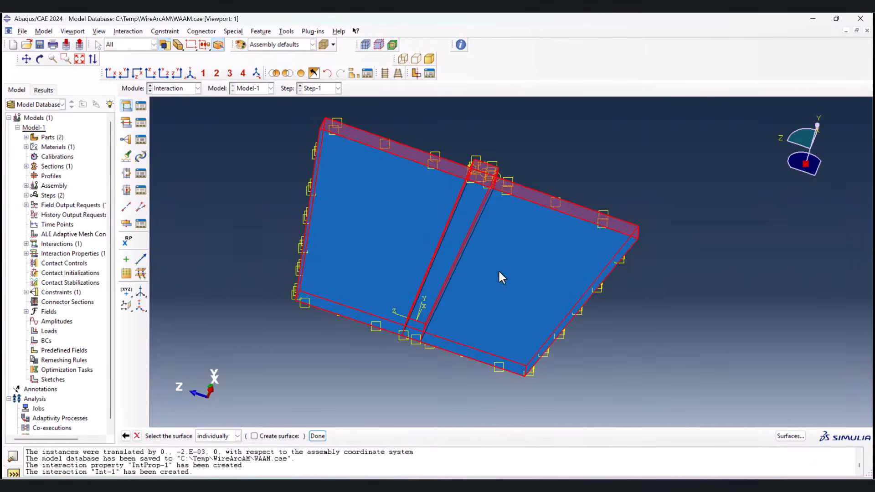
pyautogui.keyDown('ctrl'); pyautogui.keyDown('alt'); pyautogui.moveTo(472, 275); pyautogui.dragTo(387, 351); pyautogui.keyUp('alt'); pyautogui.keyUp('ctrl')
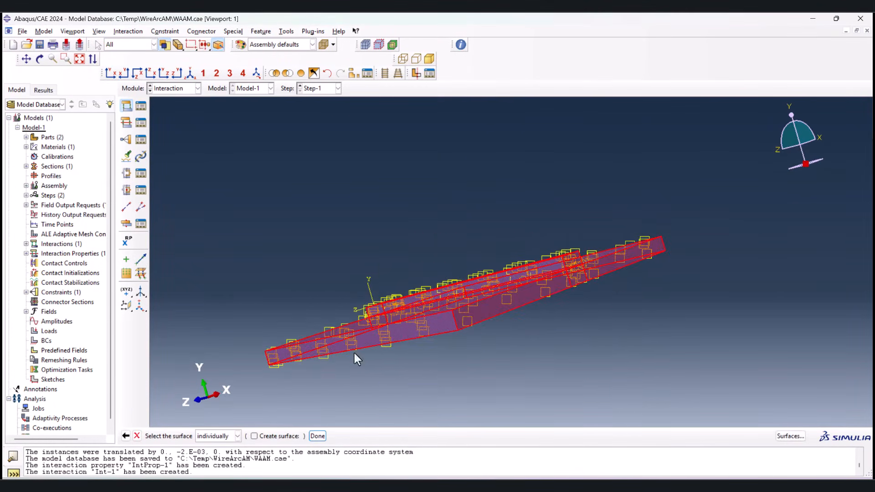
pyautogui.middleClick(249, 320)
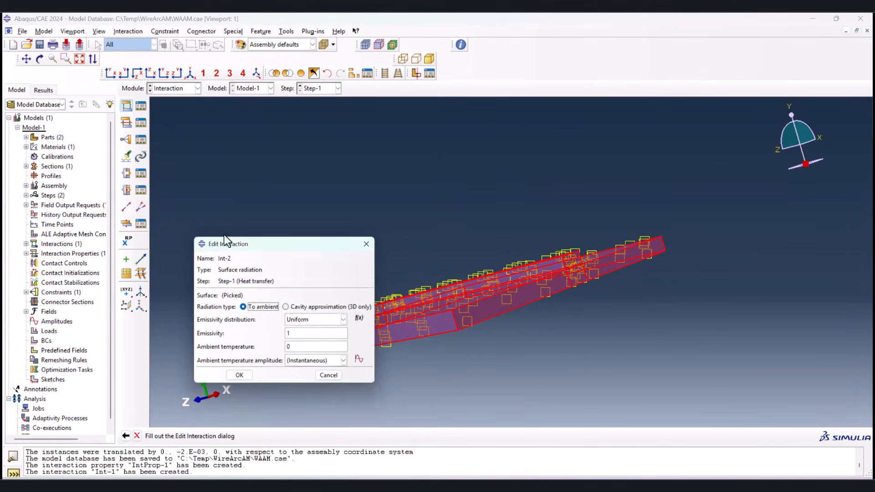
# Step: Set the surface radiation's emissivity to 0.49 and its ambient temperature to 25, and accept the interaction
pyautogui.click(190, 72)
pyautogui.doubleClick(296, 334)
pyautogui.write('.49')
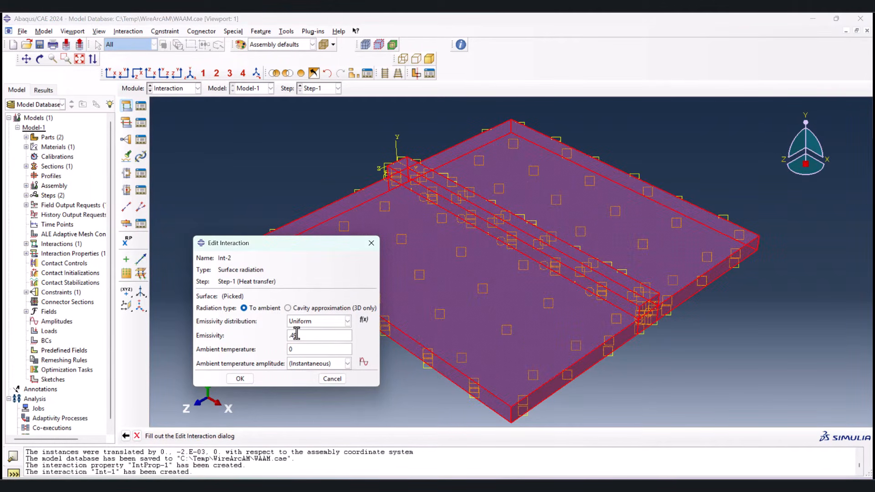
pyautogui.click(301, 349)
pyautogui.press('BackSpace')
pyautogui.write('25')
pyautogui.click(240, 379)
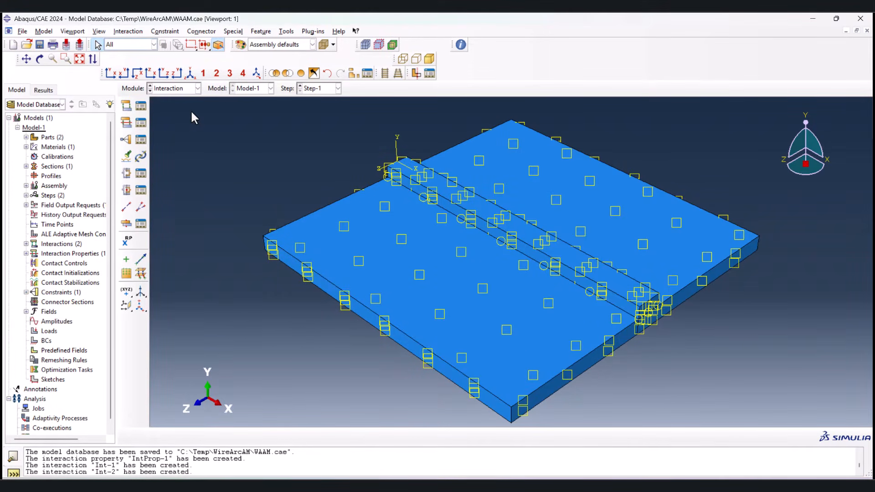
# Step: Switch to the Load module and create a Body heat flux load in Step-1 on the layer body
pyautogui.click(189, 89)
pyautogui.click(177, 150)
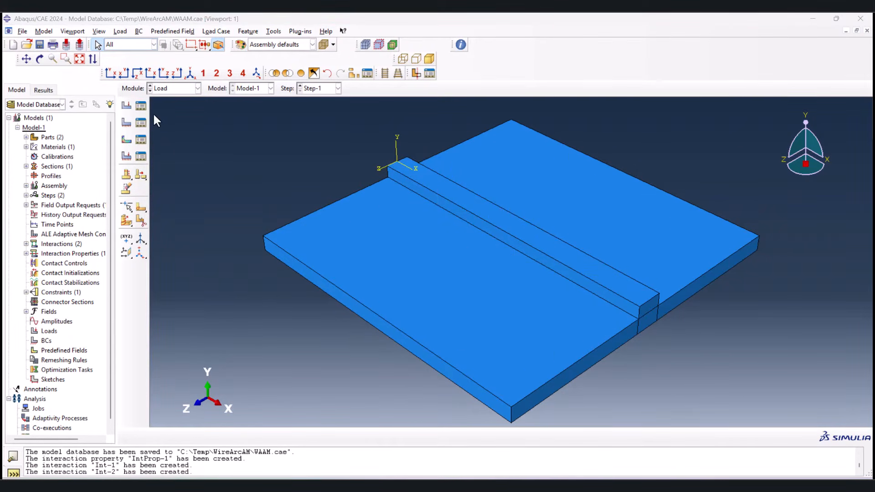
pyautogui.click(125, 105)
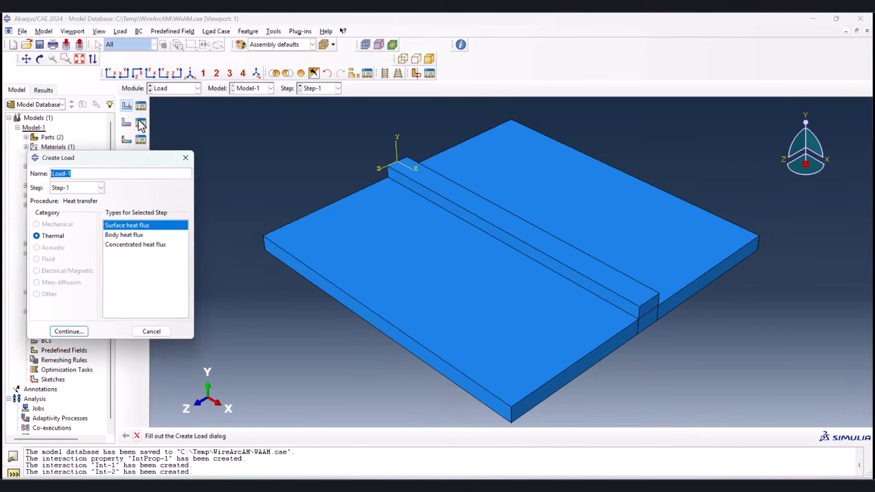
pyautogui.click(120, 235)
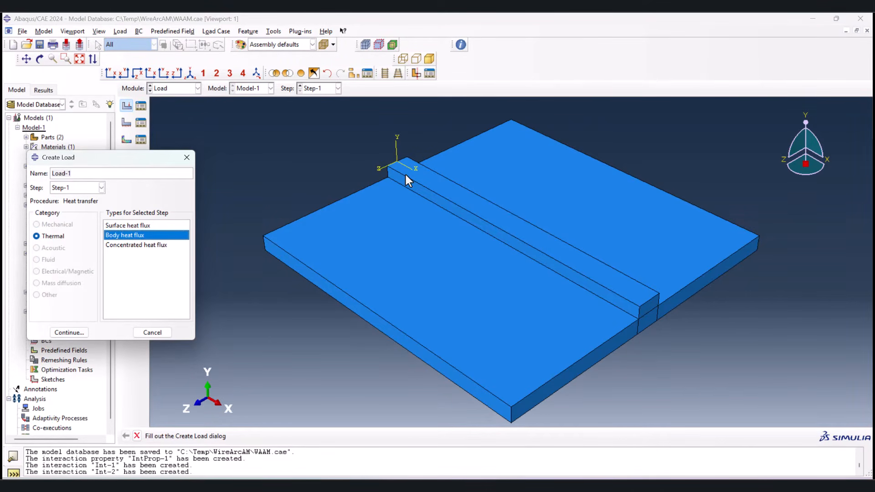
pyautogui.click(132, 225)
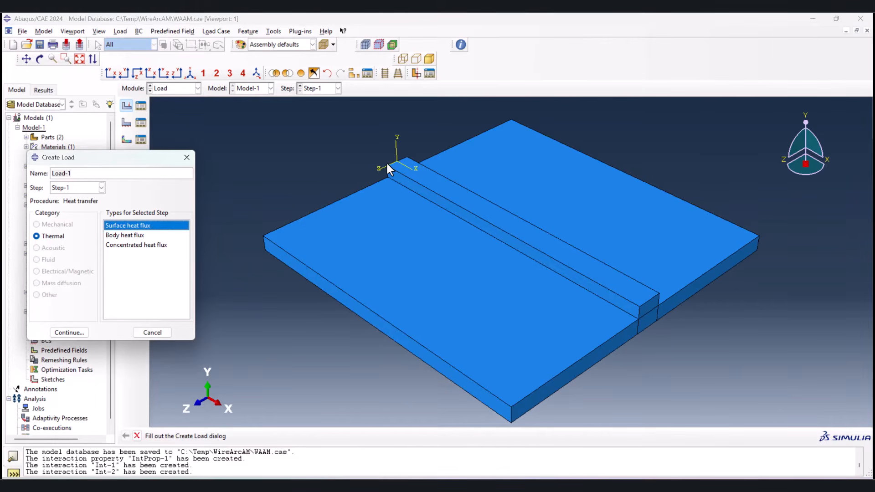
pyautogui.press('Down')
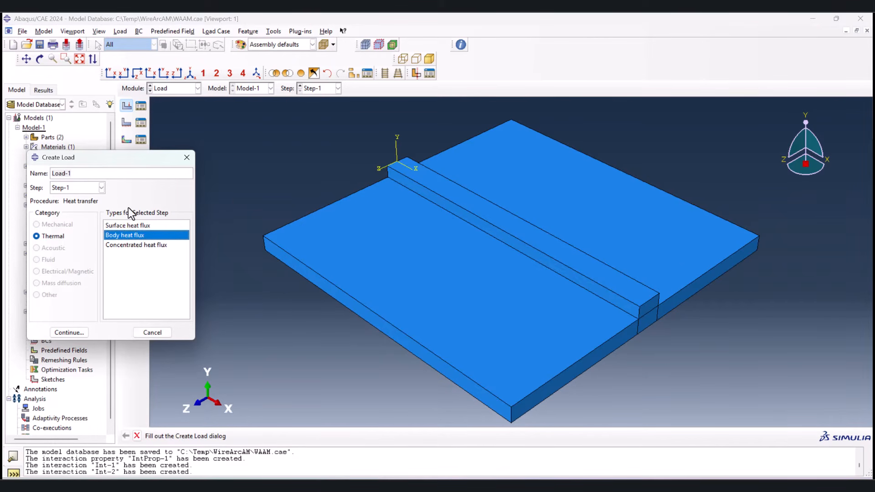
pyautogui.click(64, 336)
pyautogui.click(446, 184)
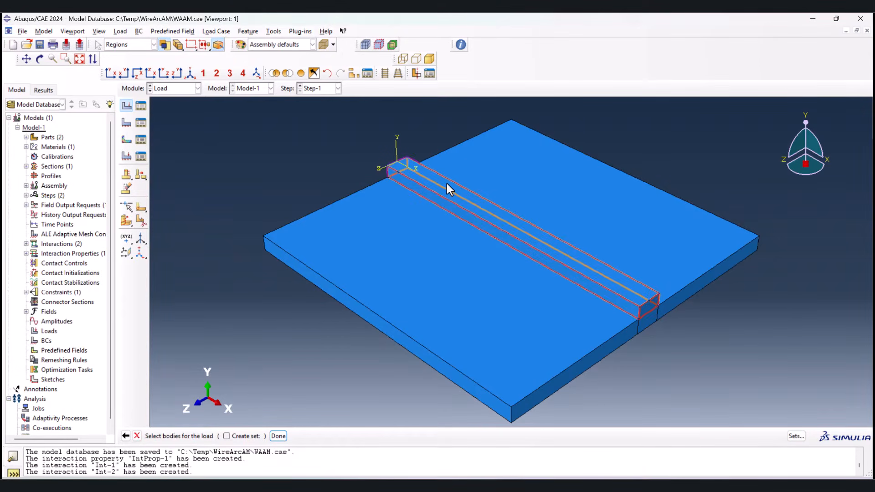
pyautogui.click(278, 436)
# Step: Set the body heat flux to magnitude 1 with a User-defined distribution and accept the load
pyautogui.click(223, 172)
pyautogui.write('1')
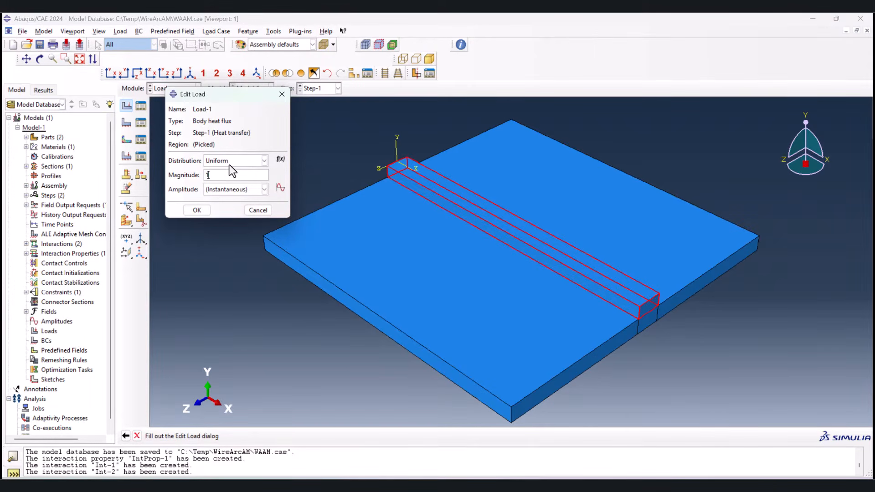
pyautogui.click(228, 163)
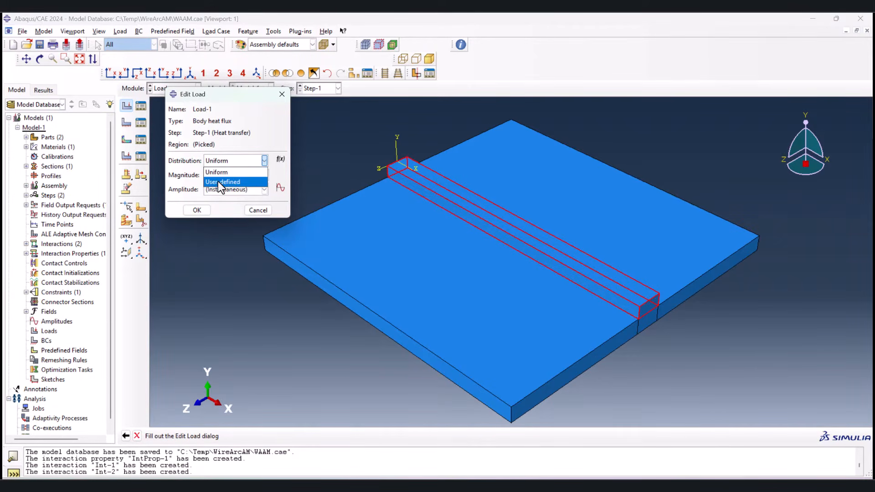
pyautogui.click(217, 181)
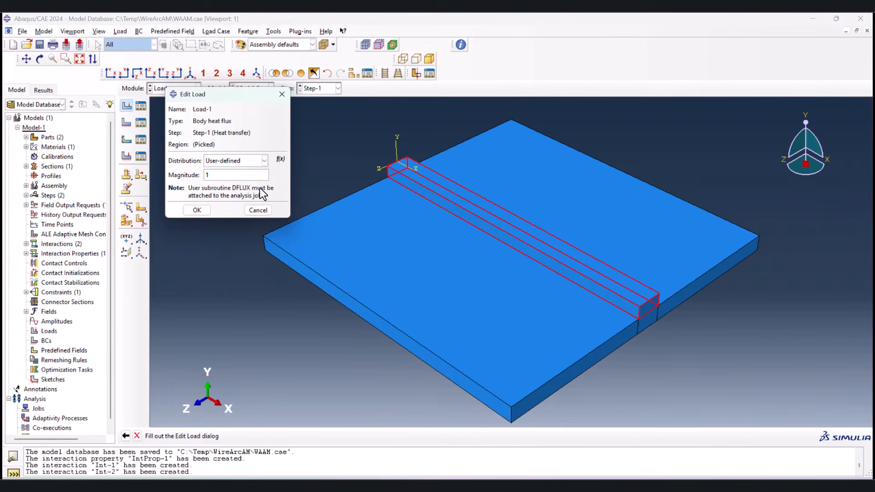
pyautogui.click(199, 210)
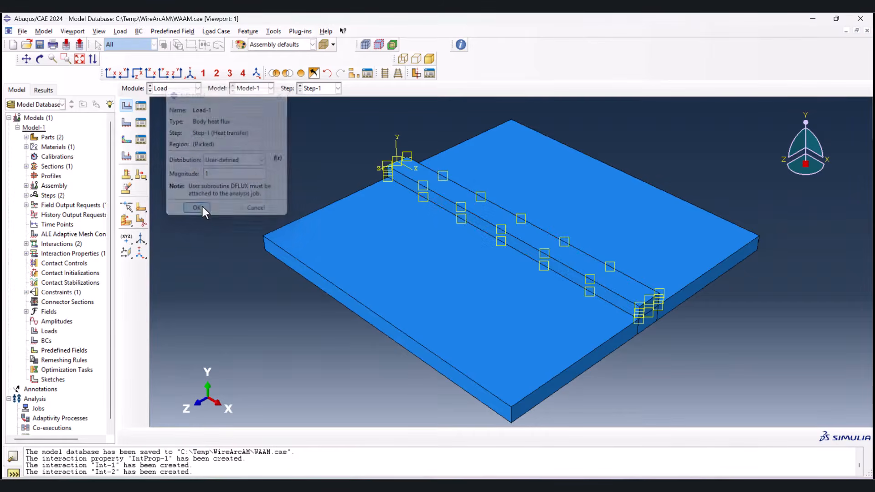
# Step: Create a Temperature predefined field in the Initial step over the whole assembly with a magnitude of 25
pyautogui.click(128, 140)
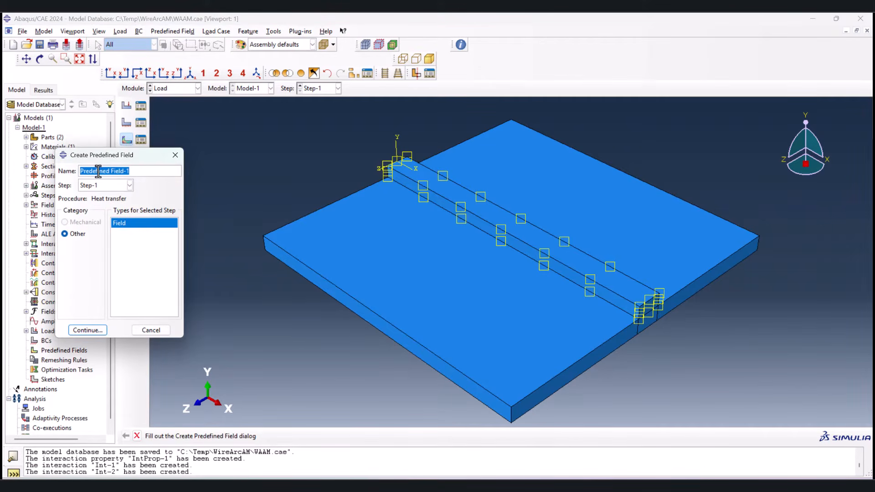
pyautogui.click(100, 184)
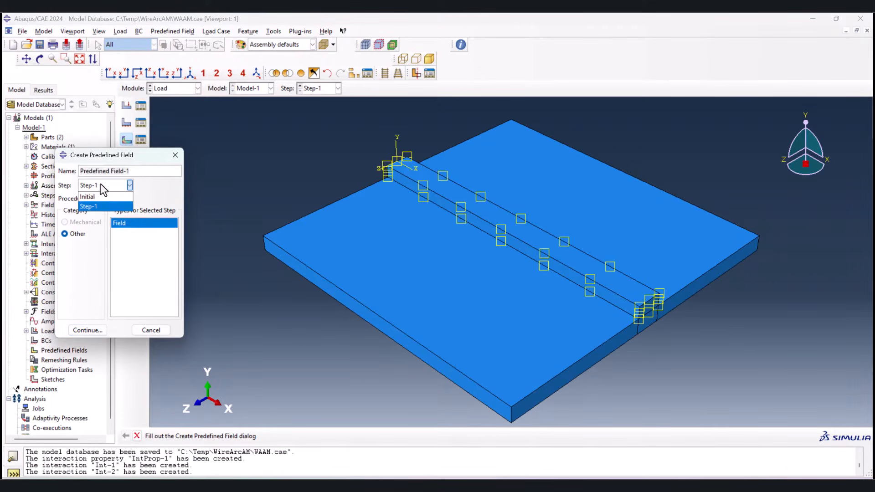
pyautogui.click(99, 193)
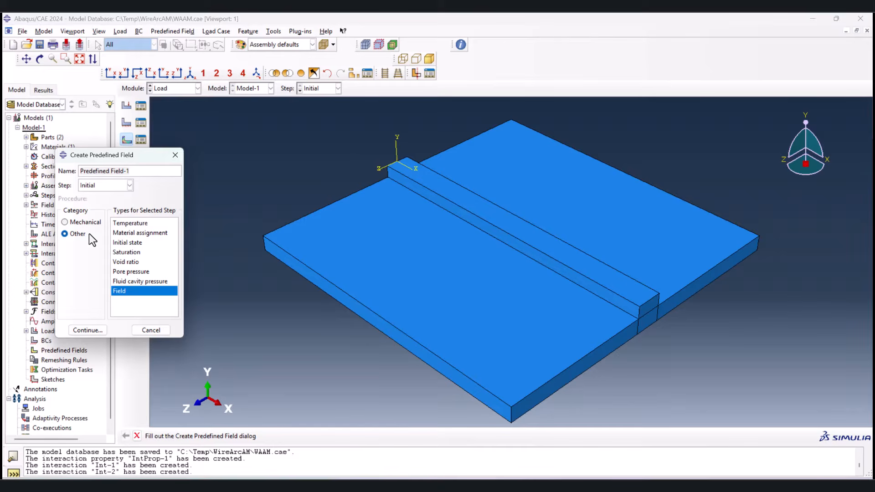
pyautogui.click(127, 223)
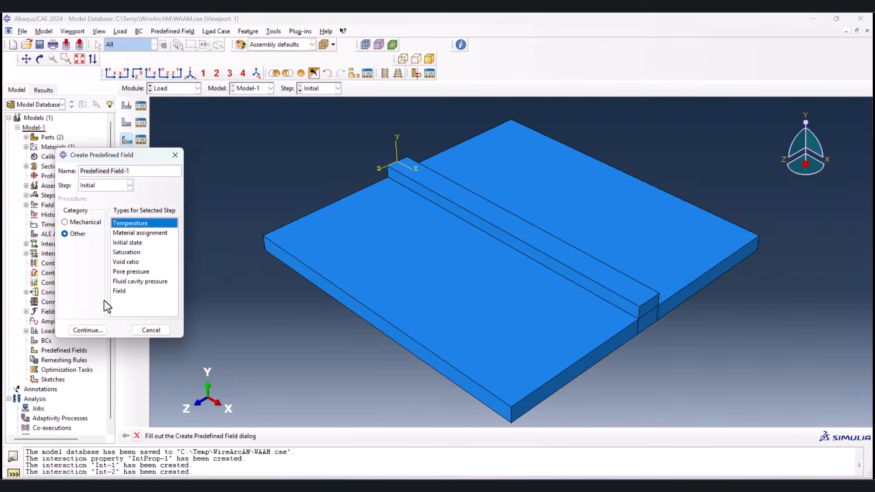
pyautogui.click(100, 327)
pyautogui.moveTo(269, 129); pyautogui.dragTo(673, 378)
pyautogui.click(402, 436)
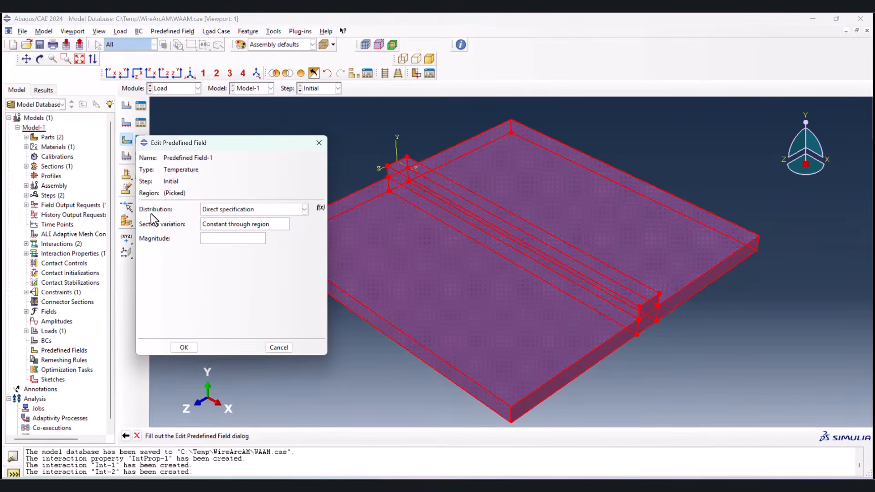
pyautogui.click(214, 237)
pyautogui.write('25')
pyautogui.click(185, 348)
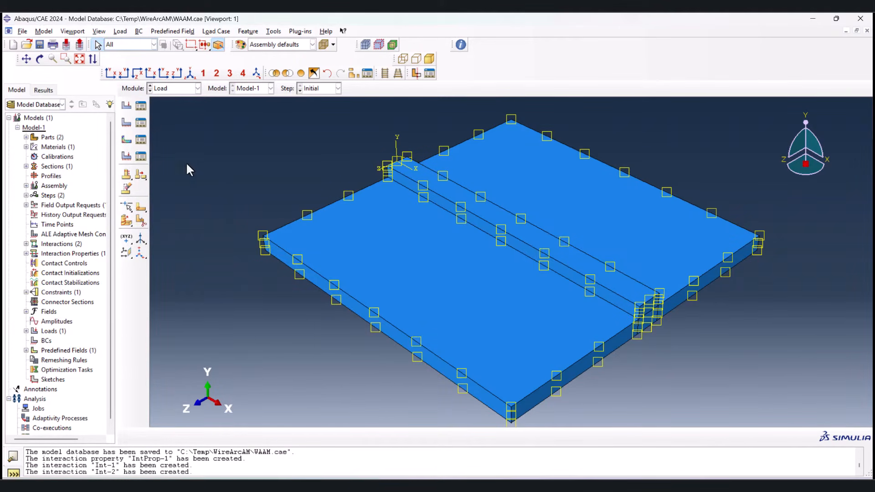
# Step: Switch to the Mesh module, save the model database and display the Substrate part for meshing
pyautogui.click(181, 91)
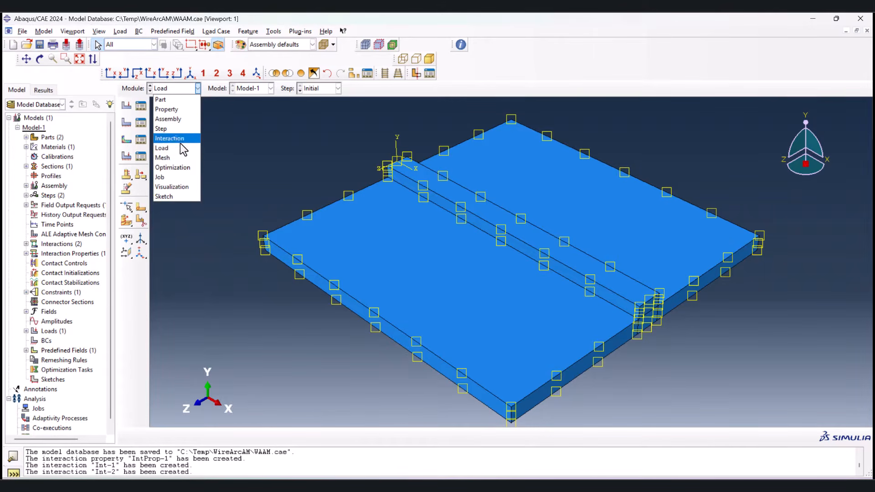
pyautogui.click(181, 158)
pyautogui.hotkey('ctrl', 's')
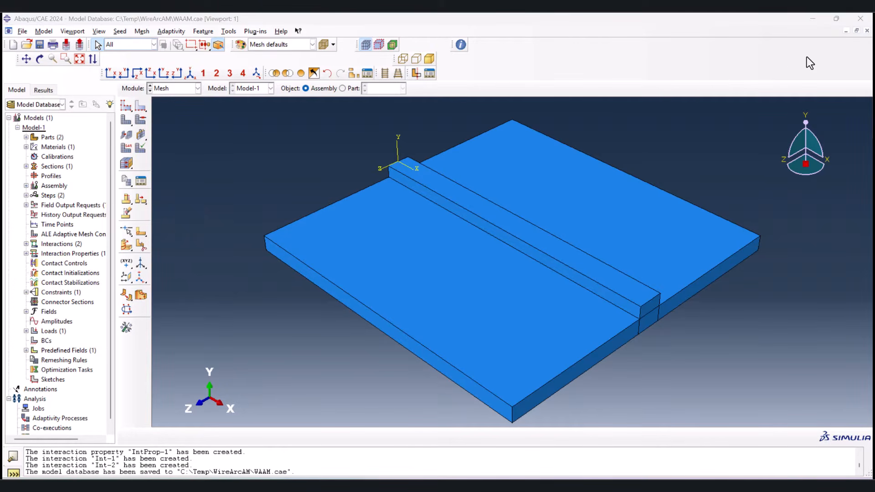
pyautogui.click(342, 88)
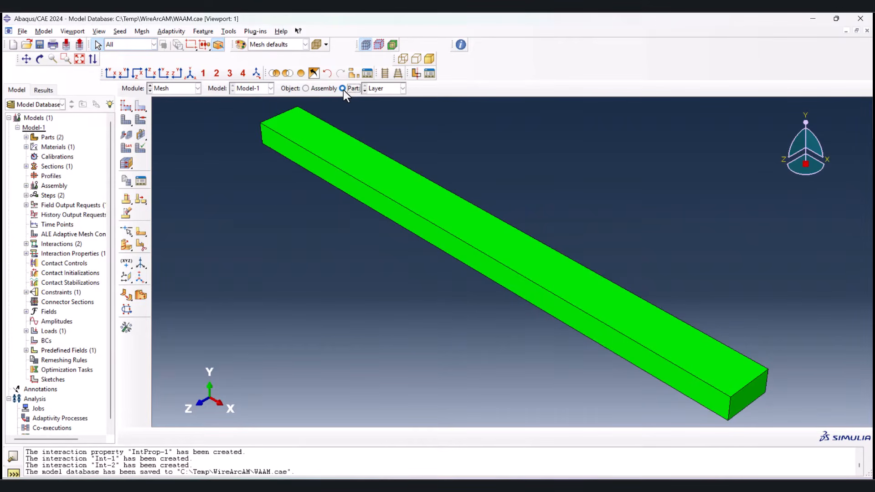
pyautogui.click(366, 90)
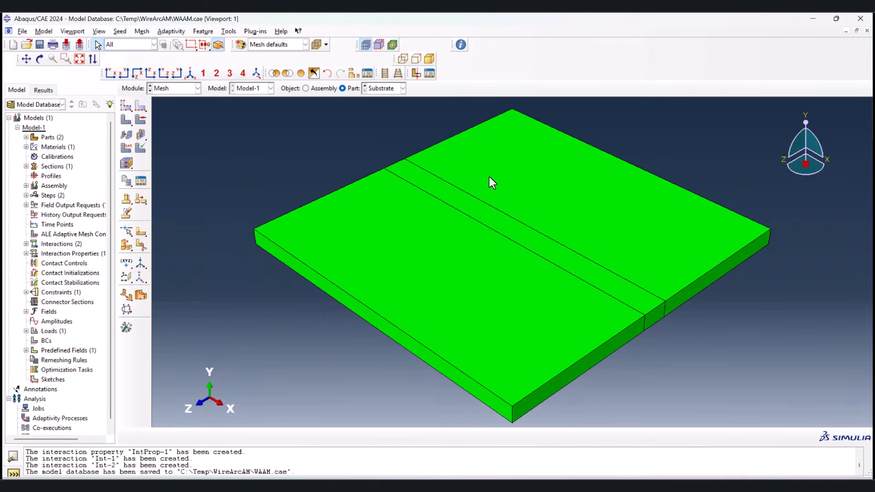
# Step: Seed the substrate's edges running parallel to the layer track, including the partition edges, by number with 40 elements
pyautogui.click(141, 105)
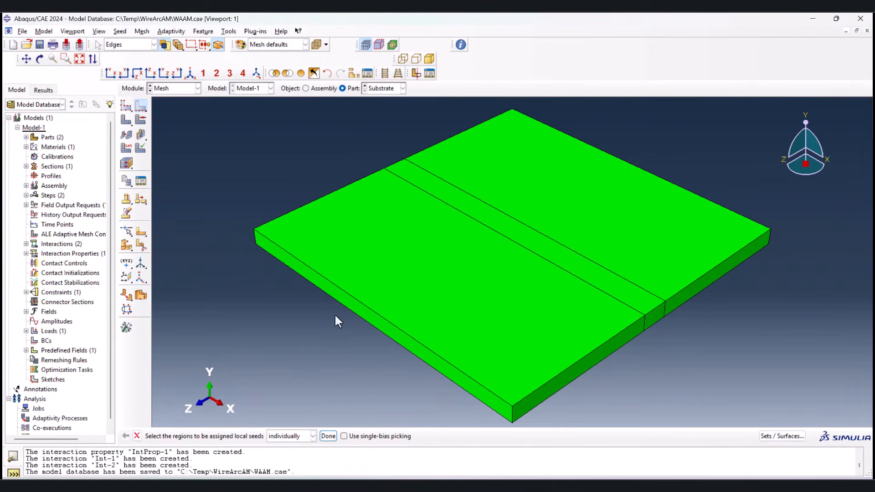
pyautogui.click(395, 313)
pyautogui.keyDown('shift'); pyautogui.moveTo(517, 233); pyautogui.dragTo(518, 232); pyautogui.keyUp('shift')
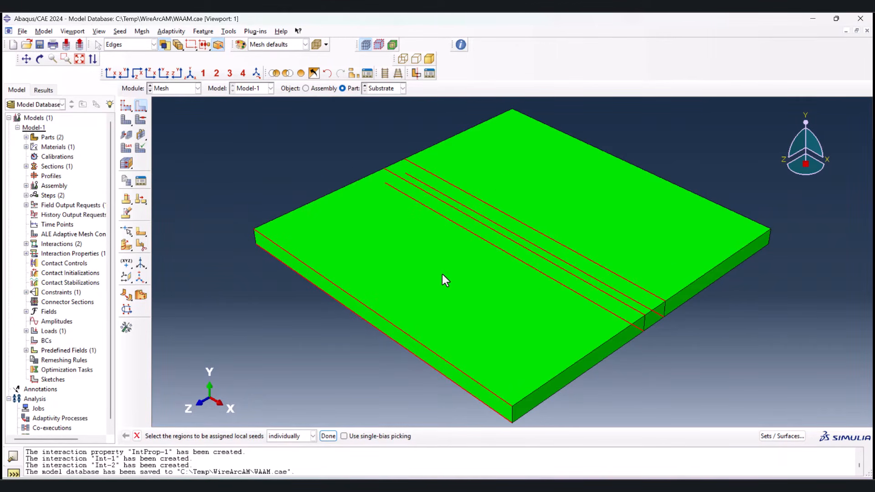
pyautogui.keyDown('shift'); pyautogui.click(622, 169); pyautogui.keyUp('shift')
pyautogui.click(328, 435)
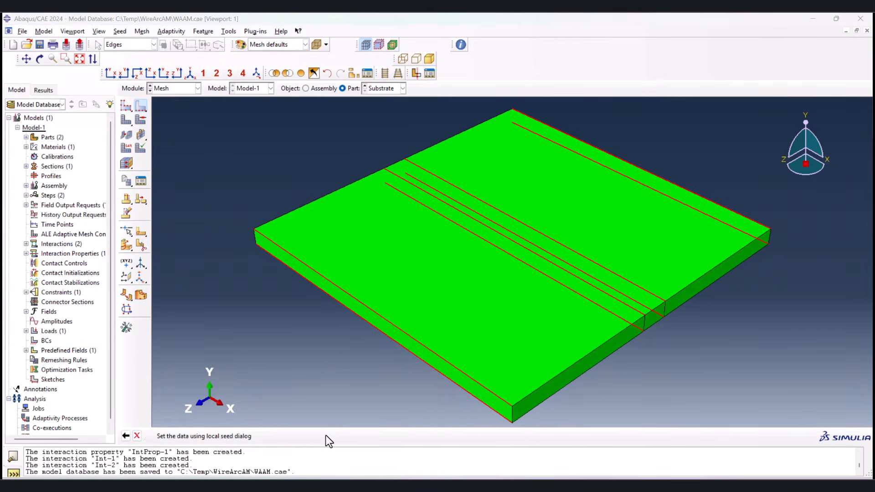
pyautogui.click(35, 121)
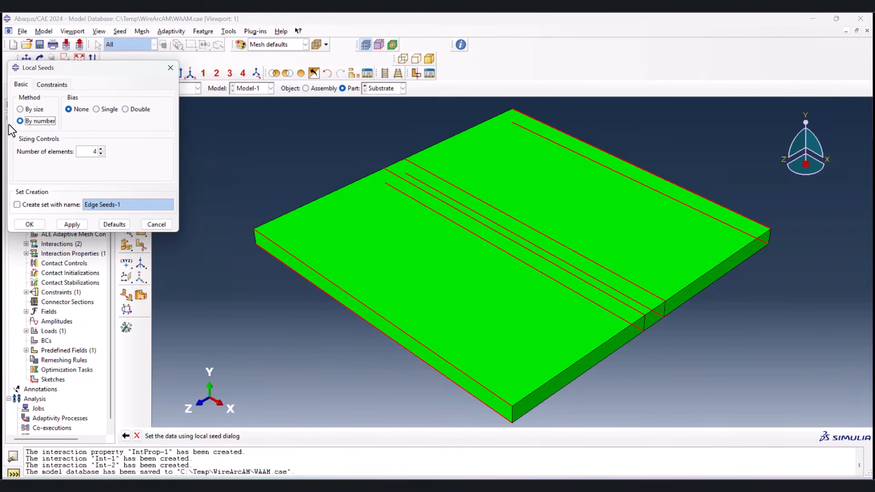
pyautogui.click(97, 153)
pyautogui.write('0')
pyautogui.click(39, 228)
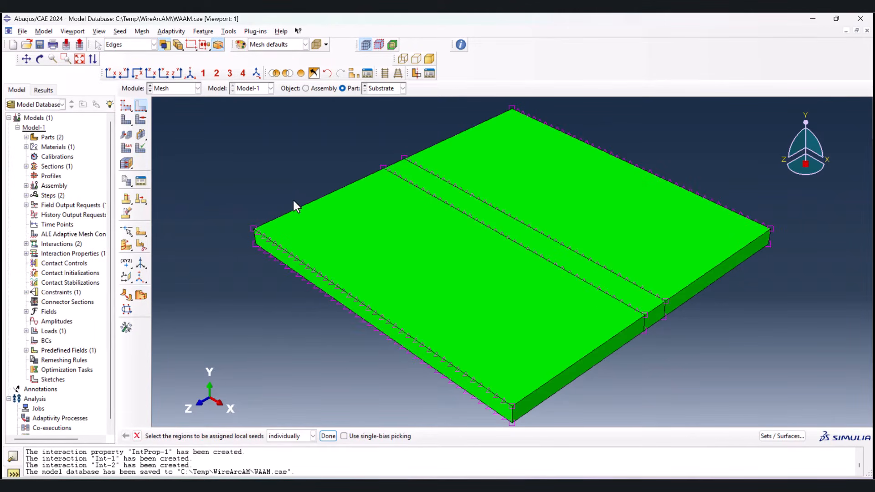
# Step: Seed the substrate's short edges at both ends of the partitioned strip by number with 6 elements
pyautogui.scroll(3, 396, 156)
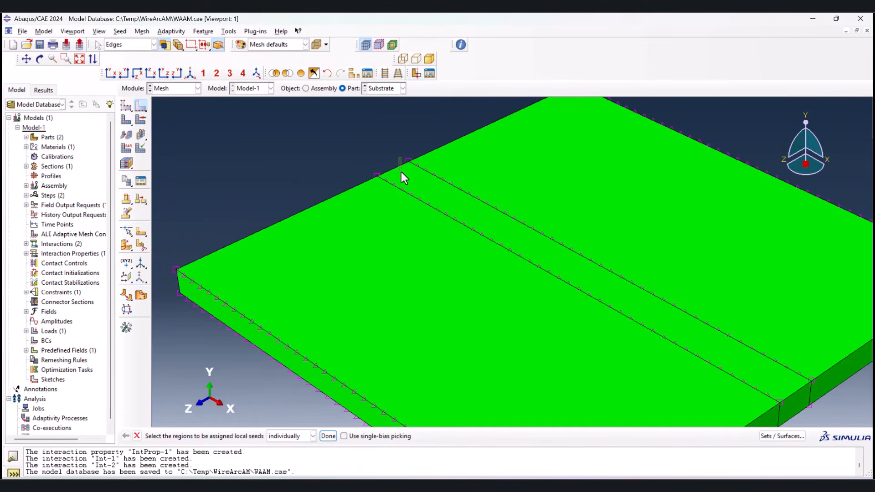
pyautogui.scroll(-5, 385, 193)
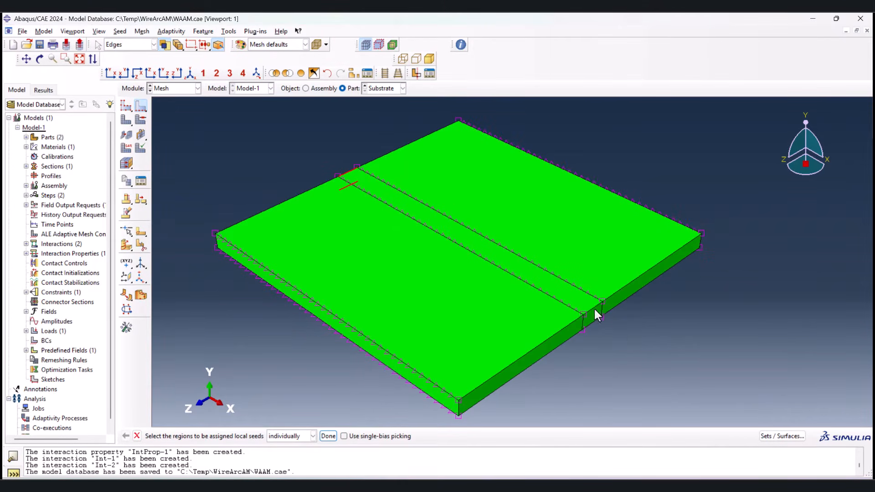
pyautogui.middleClick(593, 349)
pyautogui.doubleClick(90, 151)
pyautogui.write('6')
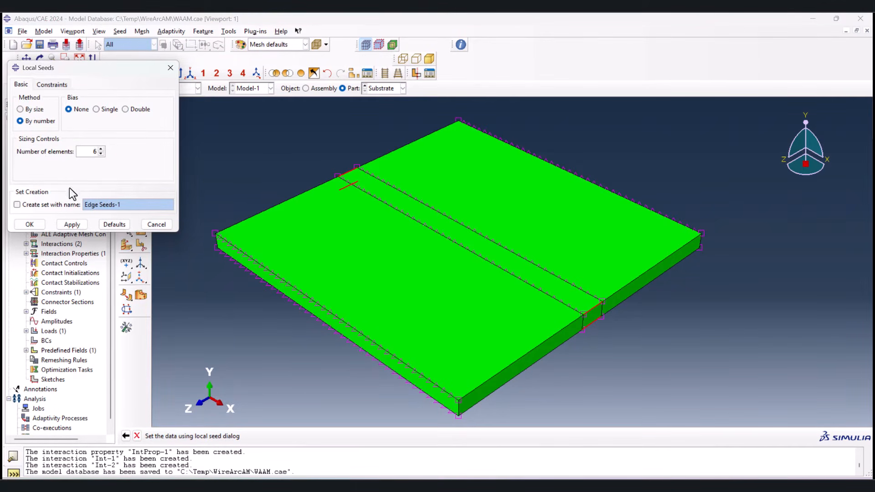
pyautogui.click(34, 225)
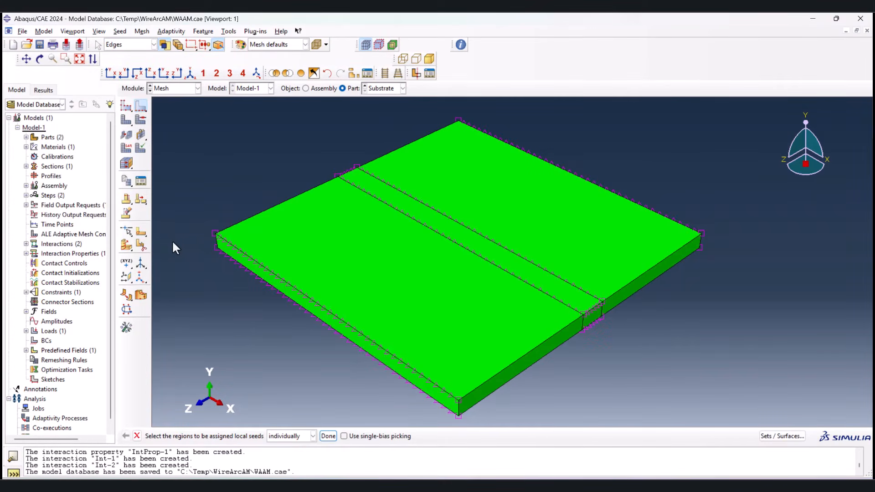
# Step: Seed the substrate's vertical thickness edges at the corners and strip ends by number, using fewer elements than for the strip's short edges
pyautogui.scroll(3, 196, 234)
pyautogui.scroll(2, 197, 237)
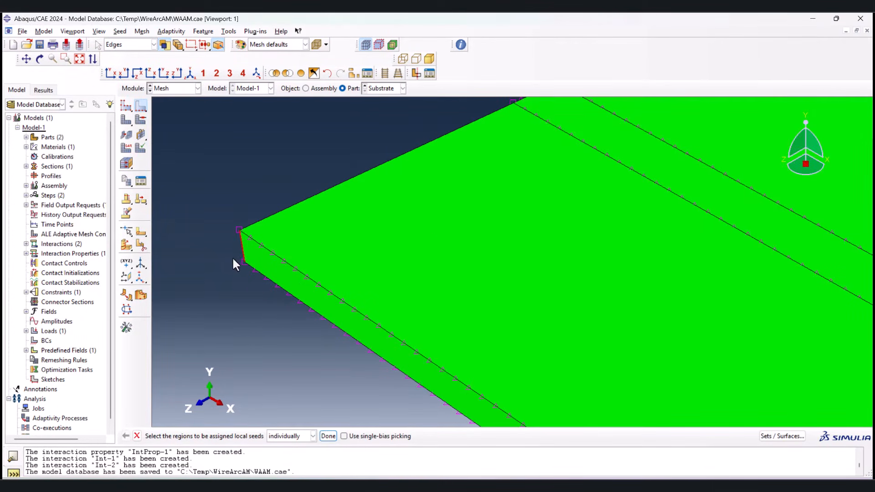
pyautogui.scroll(-1, 440, 138)
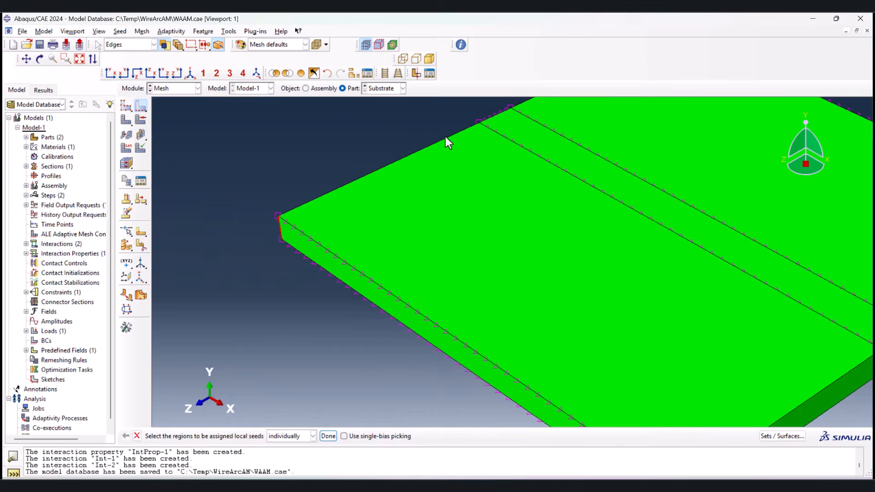
pyautogui.scroll(-4, 510, 116)
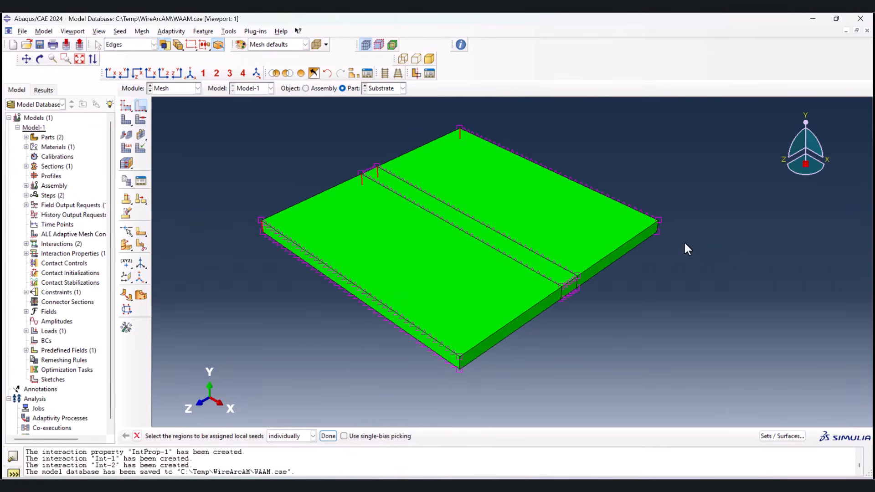
pyautogui.click(576, 285)
pyautogui.click(459, 358)
pyautogui.scroll(1, 414, 329)
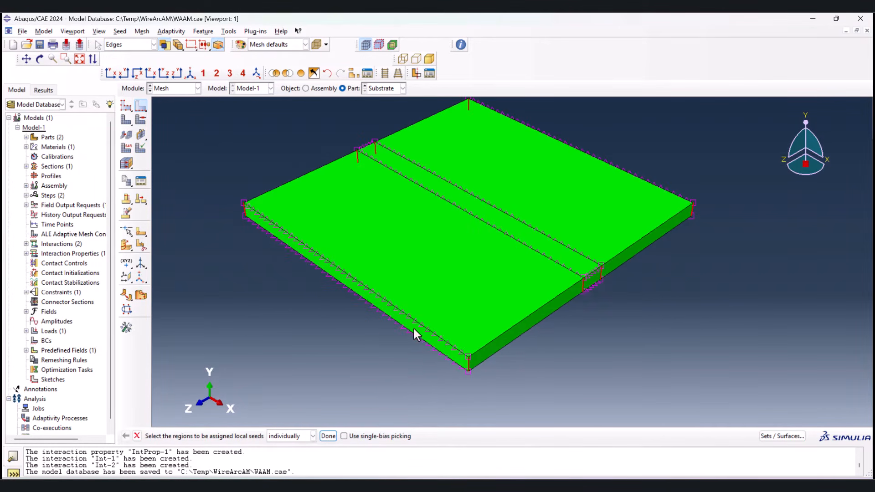
pyautogui.click(328, 436)
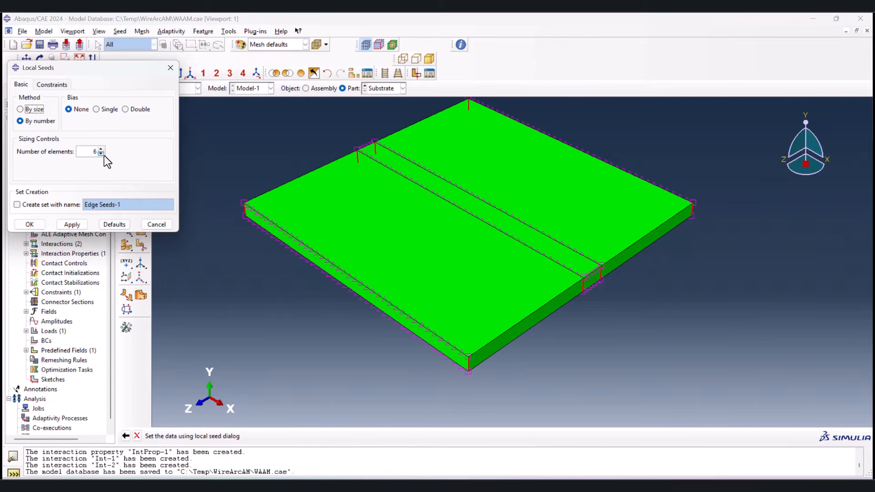
pyautogui.click(101, 153)
pyautogui.click(100, 153)
pyautogui.click(29, 224)
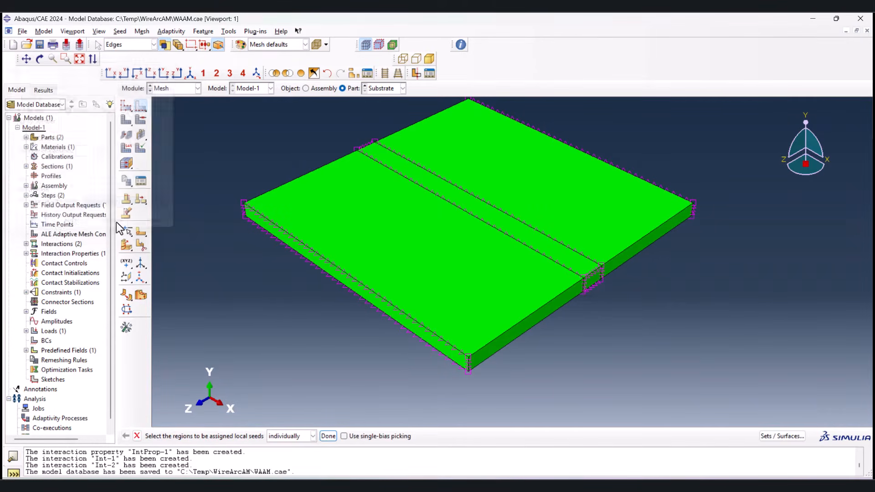
# Step: Mesh the Substrate part with the assigned seeds and check the generated mesh
pyautogui.click(145, 133)
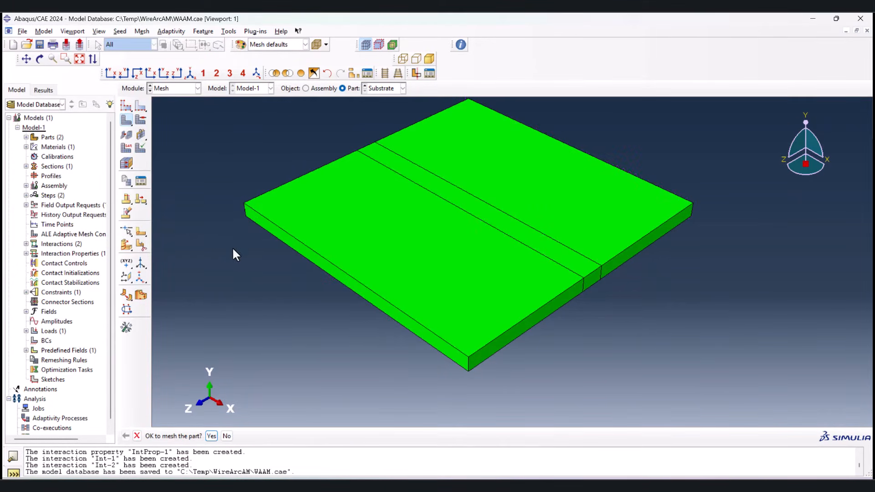
pyautogui.middleClick(232, 247)
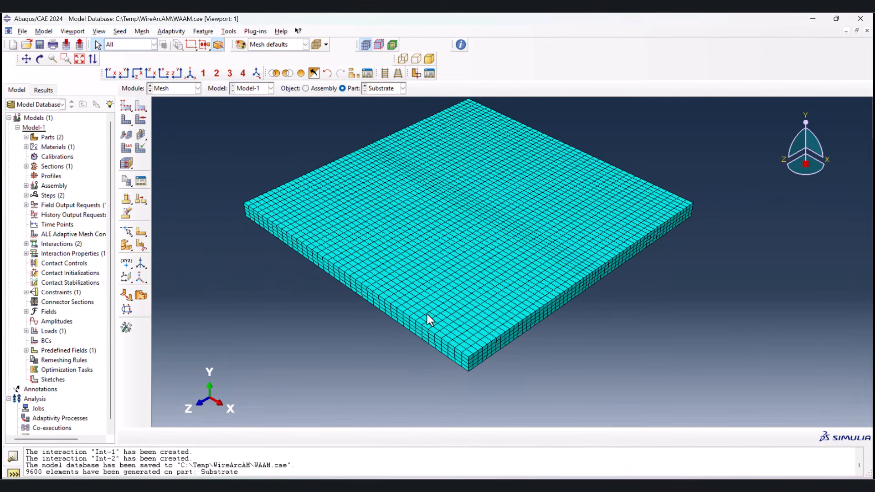
pyautogui.scroll(2, 456, 219)
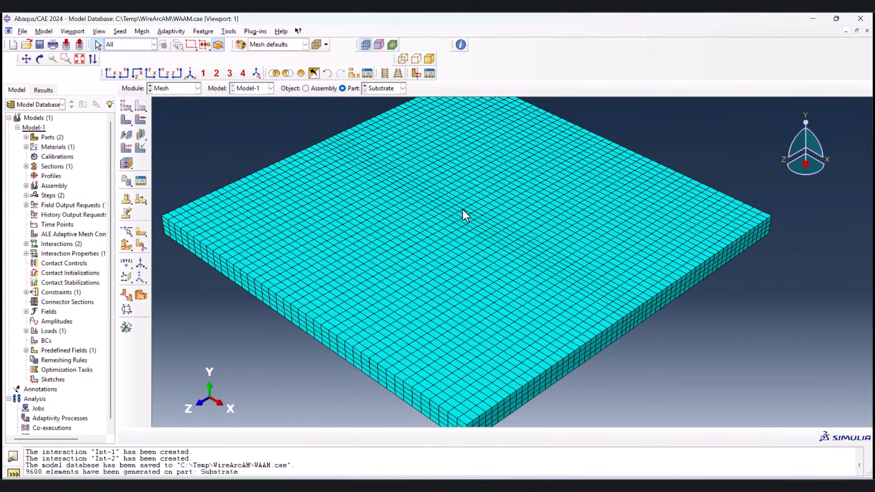
pyautogui.scroll(-2, 484, 261)
# Step: Display the Layer part for meshing and start assigning local seeds to its edges
pyautogui.click(365, 87)
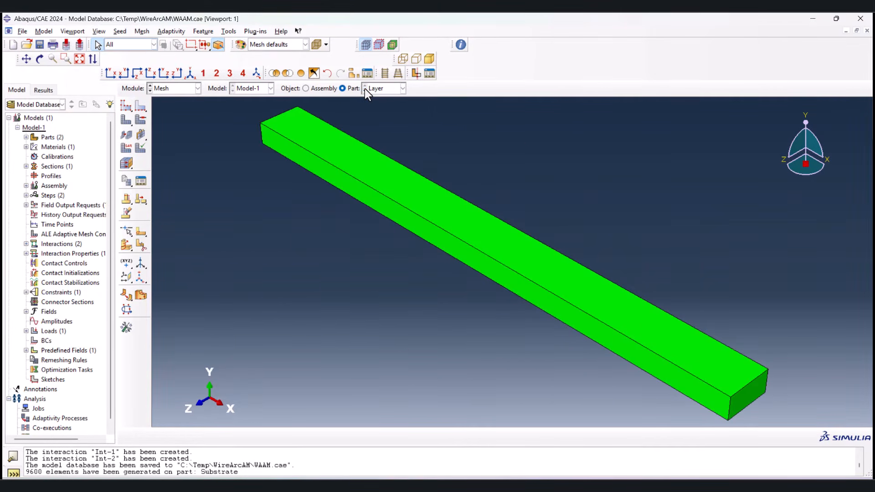
pyautogui.scroll(-3, 279, 228)
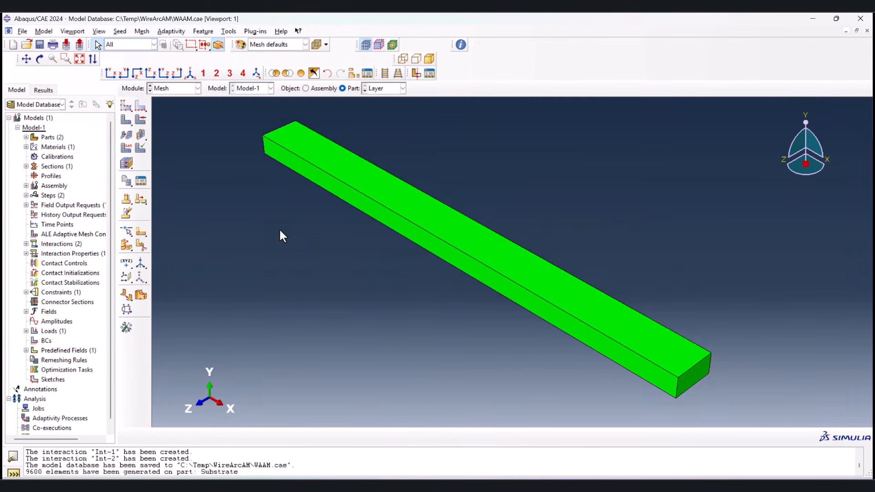
pyautogui.click(141, 105)
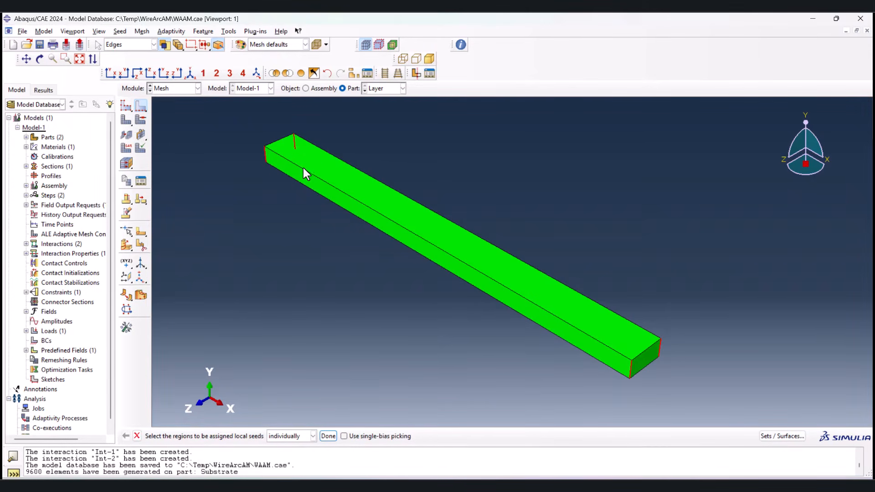
# Step: Seed the layer's vertical edges by number with 4 elements and its short width edges with 6 elements
pyautogui.middleClick(310, 309)
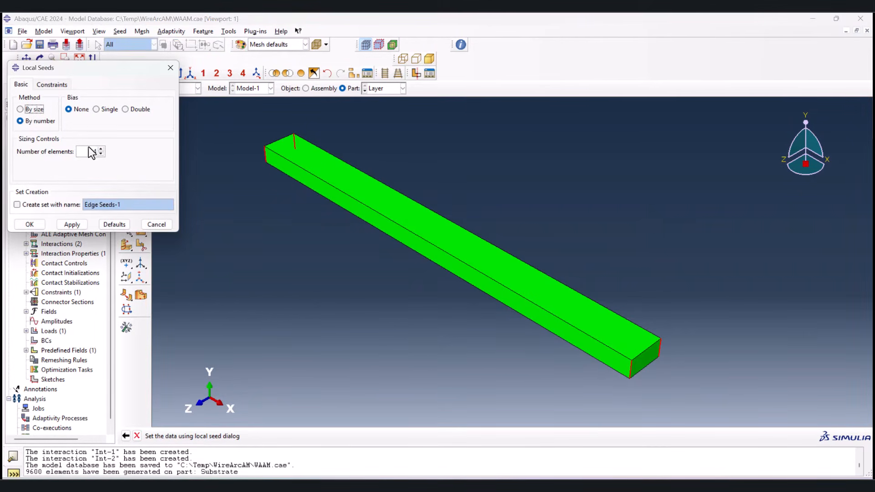
pyautogui.click(28, 225)
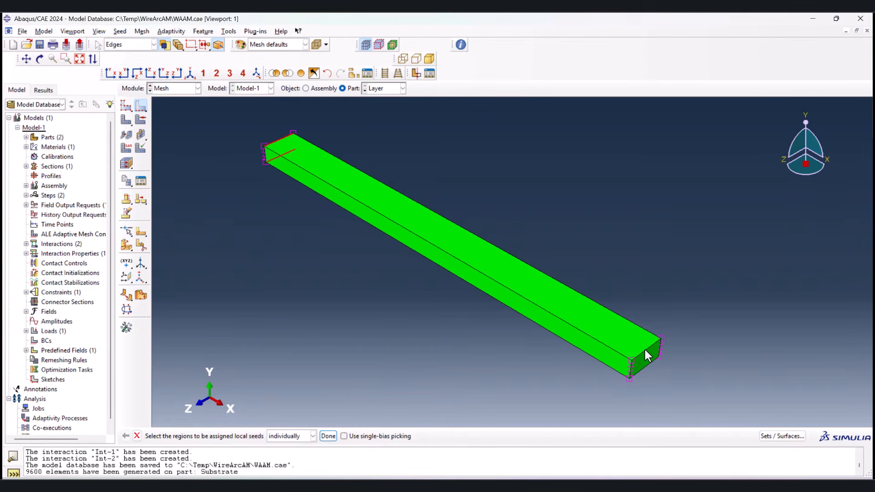
pyautogui.middleClick(405, 352)
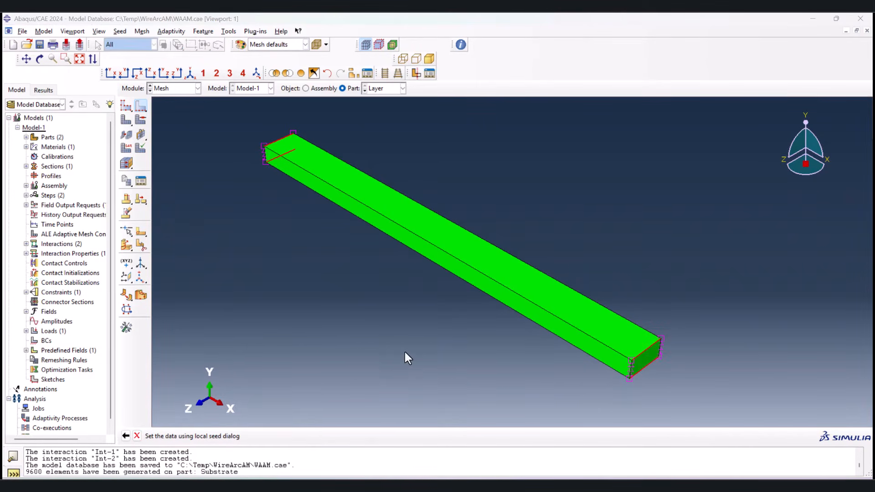
pyautogui.click(101, 150)
pyautogui.click(101, 149)
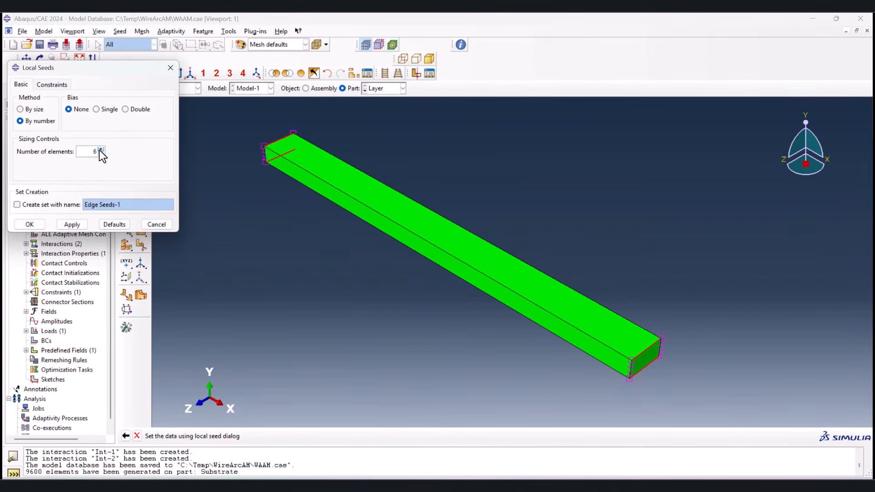
pyautogui.click(30, 224)
# Step: Seed the layer's four long edges by number with 40 elements
pyautogui.moveTo(334, 344); pyautogui.dragTo(305, 370)
pyautogui.click(328, 436)
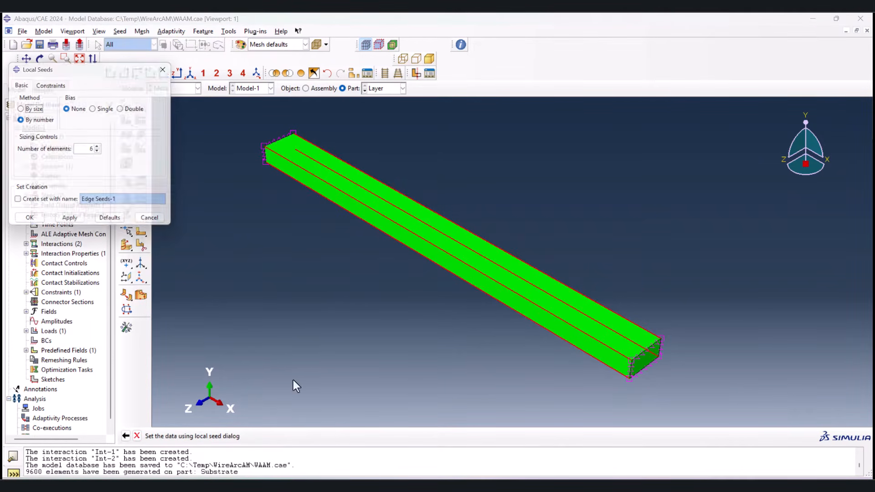
pyautogui.doubleClick(91, 154)
pyautogui.write('40')
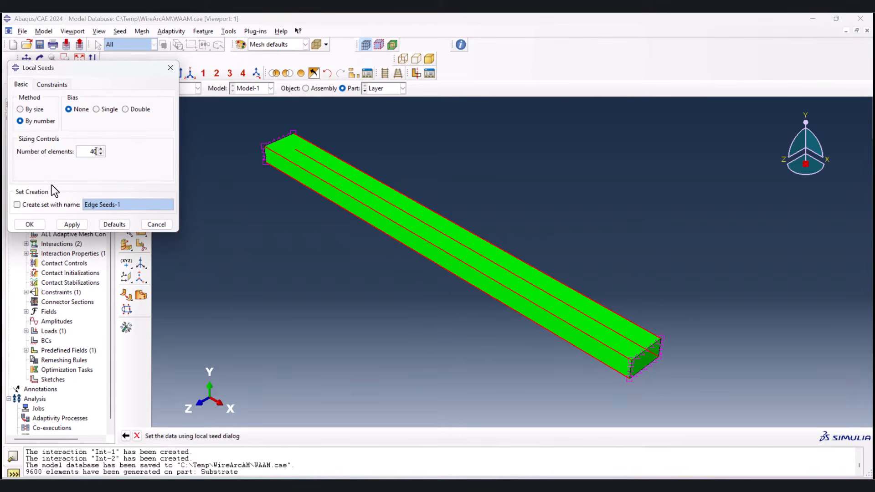
pyautogui.click(32, 220)
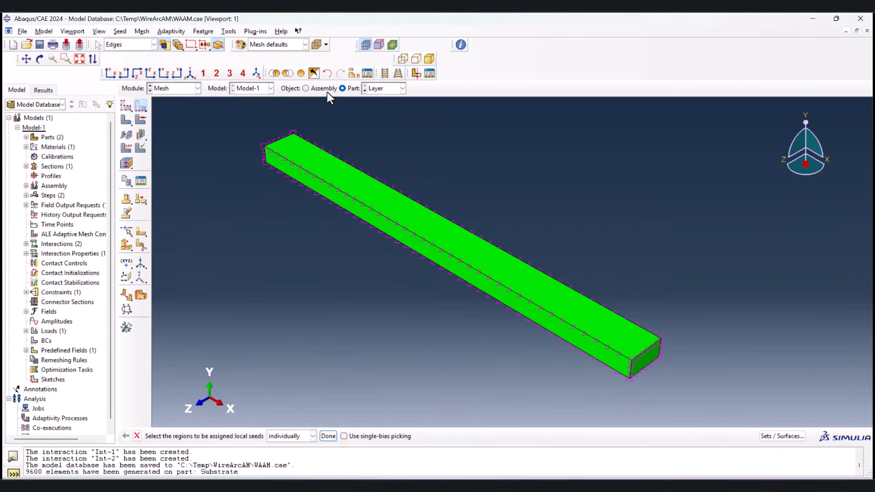
# Step: Finish the edge seeding and mesh the Layer part with the assigned seeds
pyautogui.click(327, 91)
pyautogui.click(341, 87)
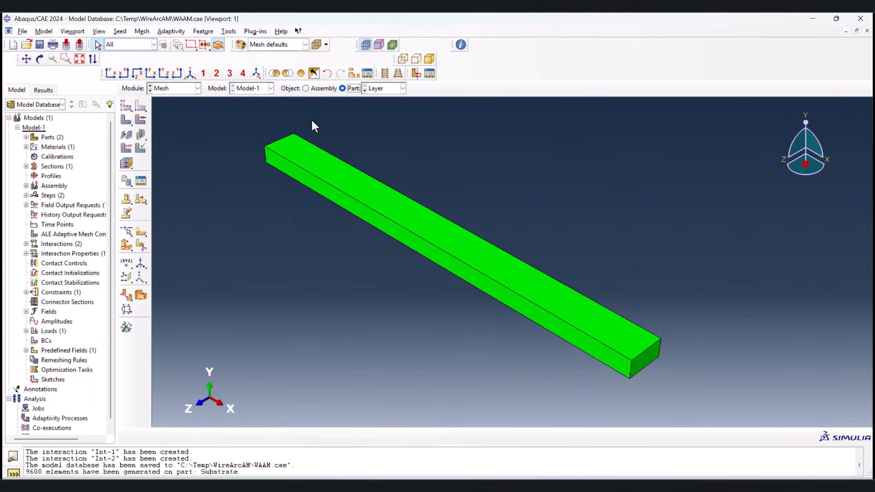
pyautogui.click(126, 120)
pyautogui.middleClick(299, 219)
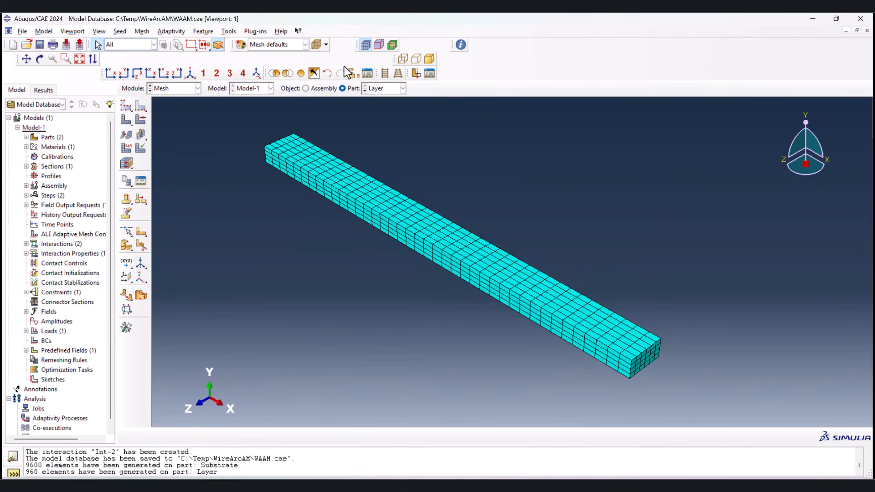
# Step: Examine the assembled mesh from several sides, checking how the layer's elements line up with the substrate's
pyautogui.click(322, 88)
pyautogui.scroll(6, 615, 285)
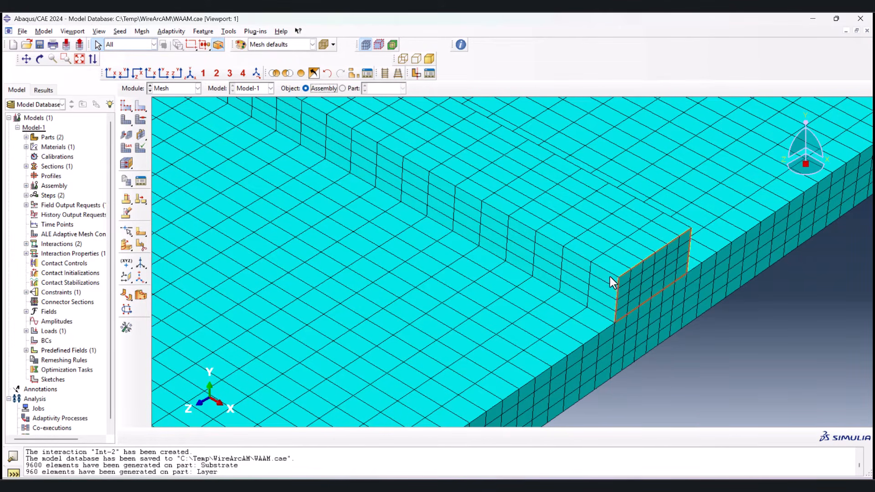
pyautogui.keyDown('ctrl'); pyautogui.keyDown('alt'); pyautogui.moveTo(498, 300); pyautogui.dragTo(231, 274); pyautogui.keyUp('alt'); pyautogui.keyUp('ctrl')
pyautogui.keyDown('ctrl'); pyautogui.keyDown('alt'); pyautogui.moveTo(351, 244); pyautogui.dragTo(488, 221); pyautogui.keyUp('alt'); pyautogui.keyUp('ctrl')
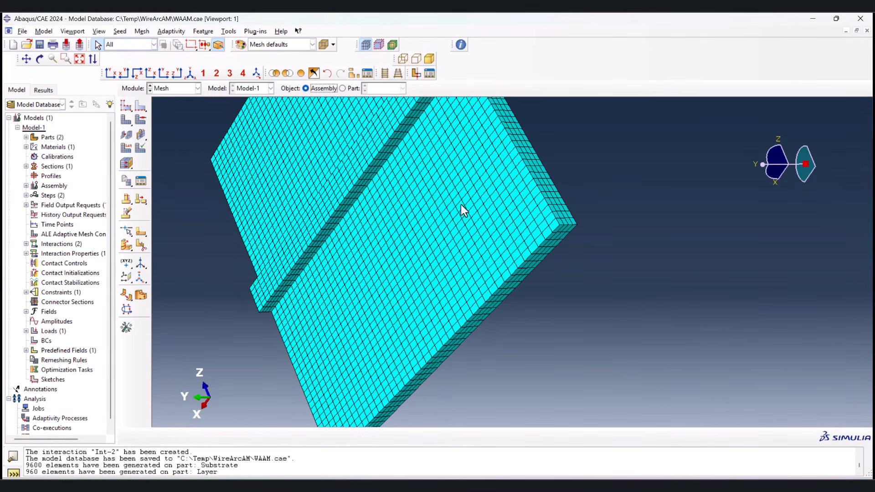
pyautogui.click(165, 74)
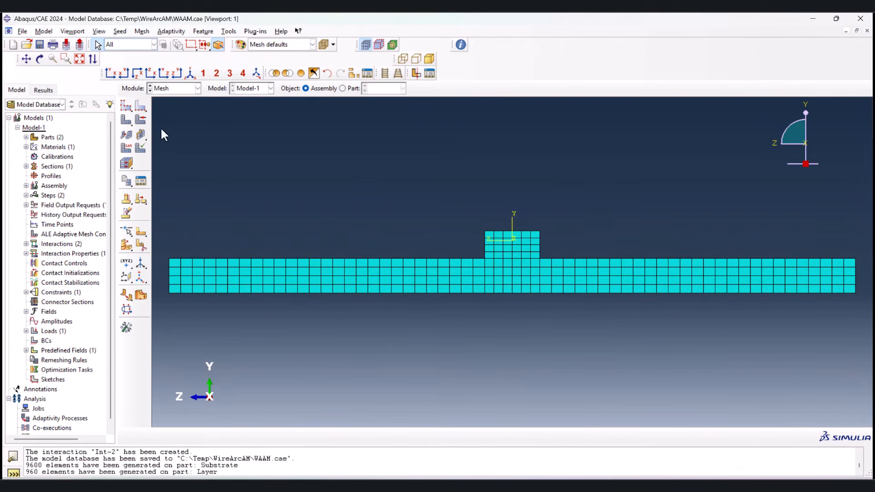
pyautogui.click(190, 72)
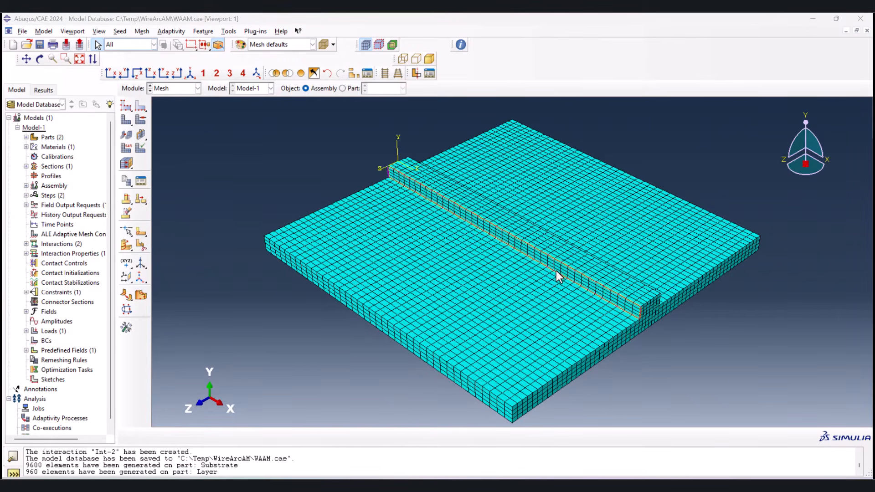
pyautogui.scroll(-5, 556, 270)
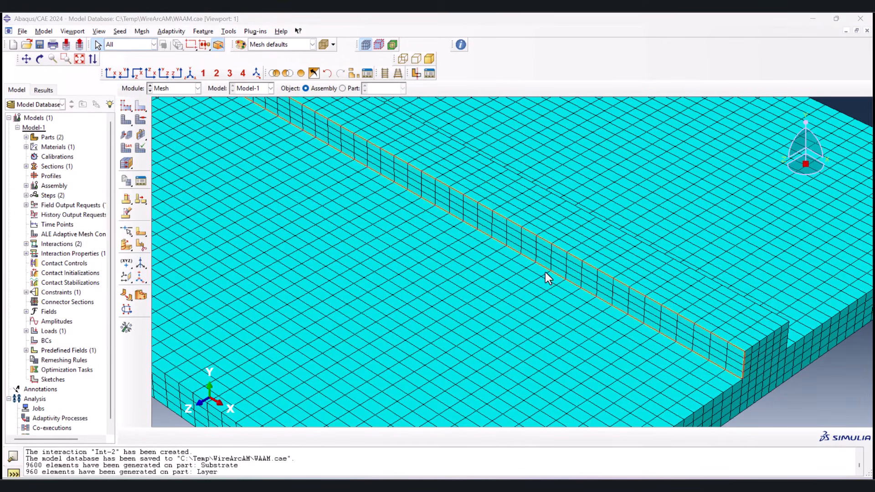
pyautogui.scroll(6, 545, 272)
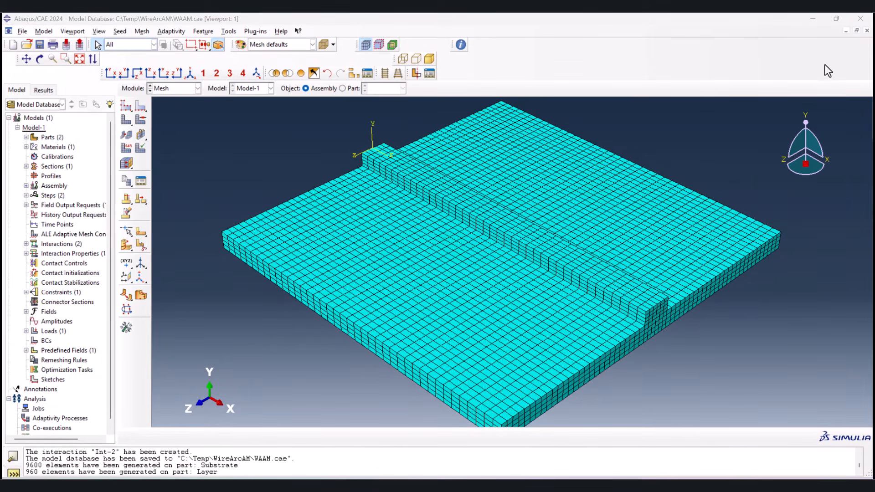
# Step: Assign linear Heat Transfer elements from the Standard library to the Layer part
pyautogui.click(342, 88)
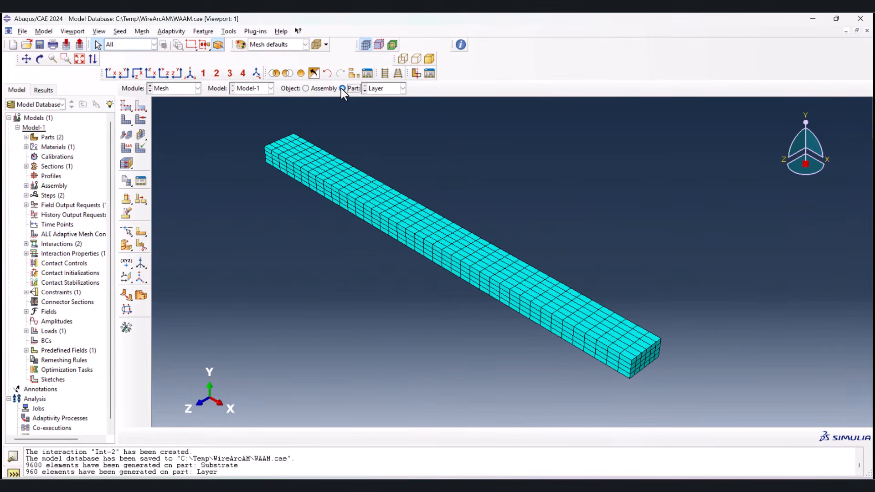
pyautogui.scroll(2, 302, 203)
pyautogui.click(126, 147)
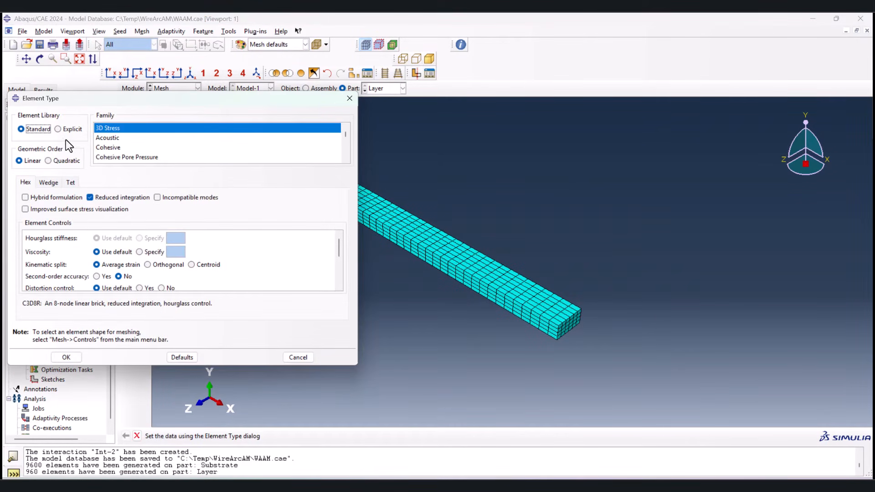
pyautogui.scroll(-3, 122, 143)
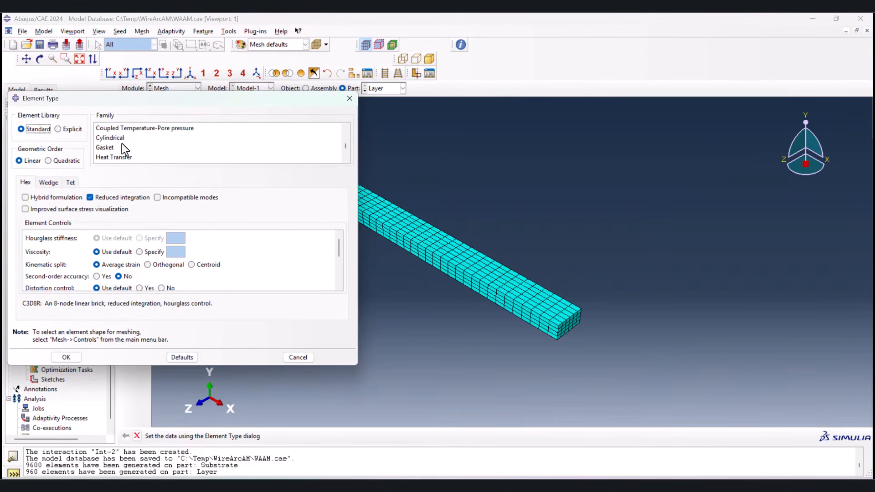
pyautogui.click(117, 156)
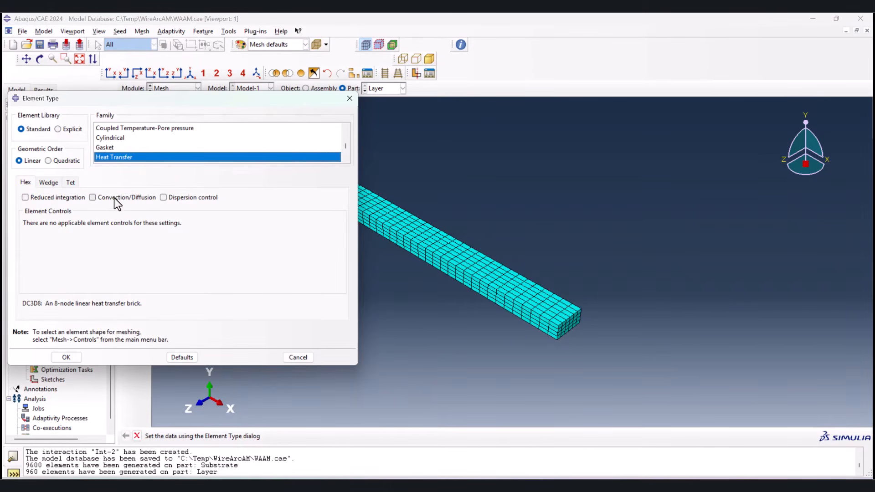
pyautogui.click(62, 358)
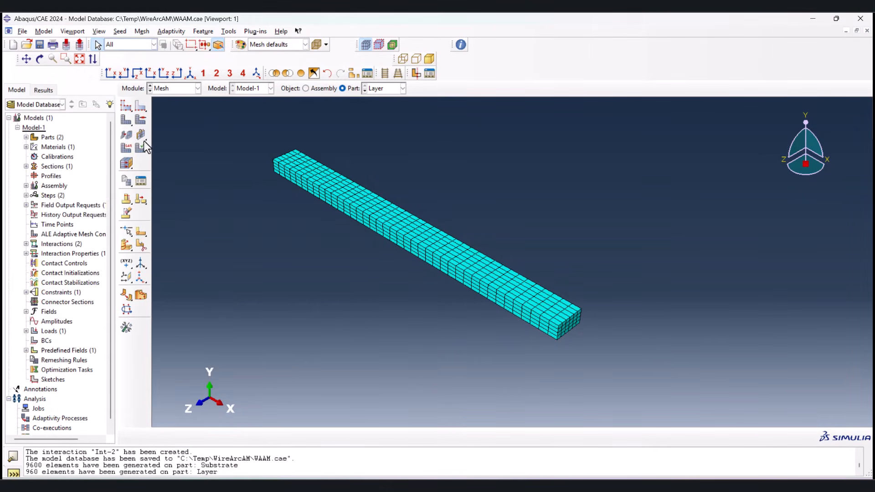
# Step: Assign linear Heat Transfer elements from the Standard library to all regions of the Substrate part
pyautogui.click(365, 91)
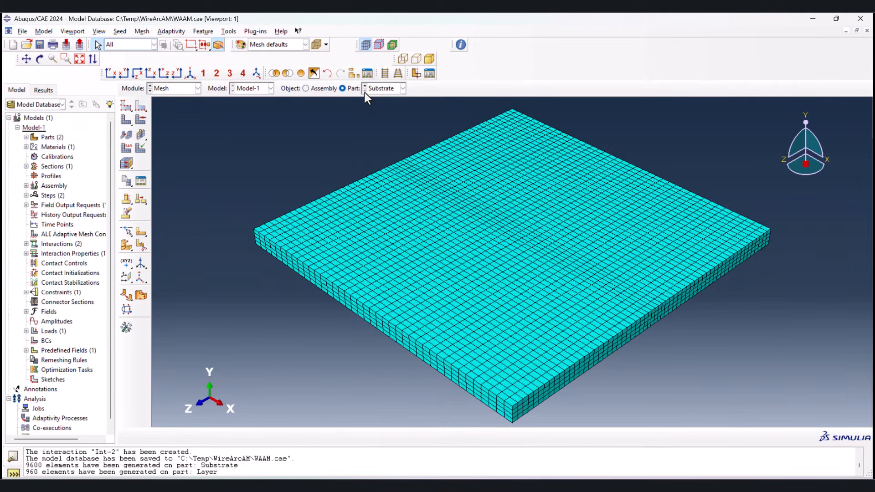
pyautogui.click(127, 150)
pyautogui.moveTo(204, 117); pyautogui.dragTo(691, 379)
pyautogui.middleClick(529, 354)
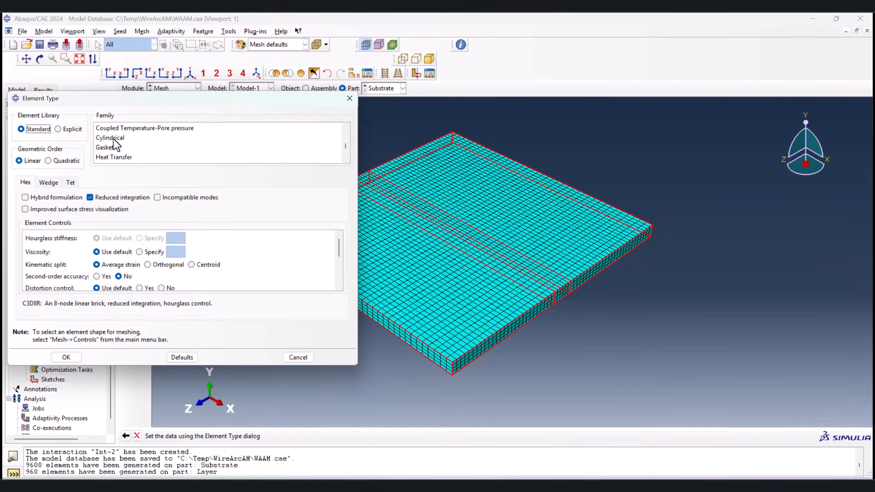
pyautogui.scroll(-3, 117, 136)
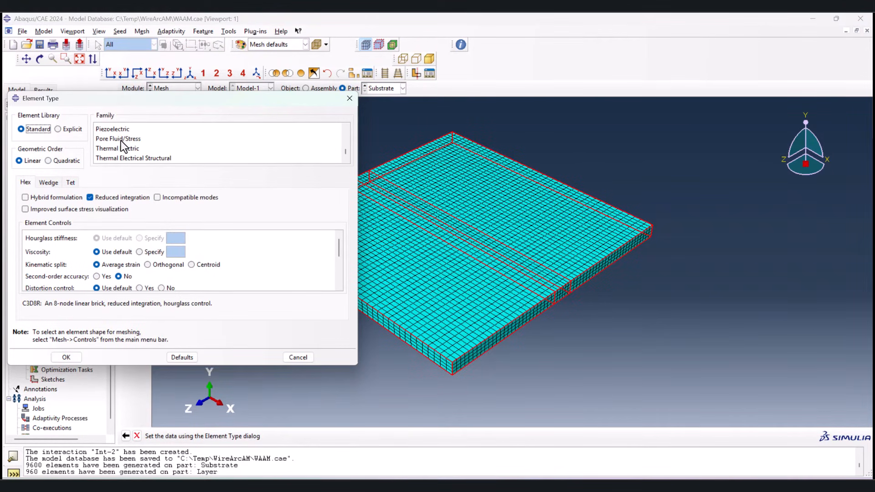
pyautogui.scroll(1, 123, 151)
pyautogui.click(122, 148)
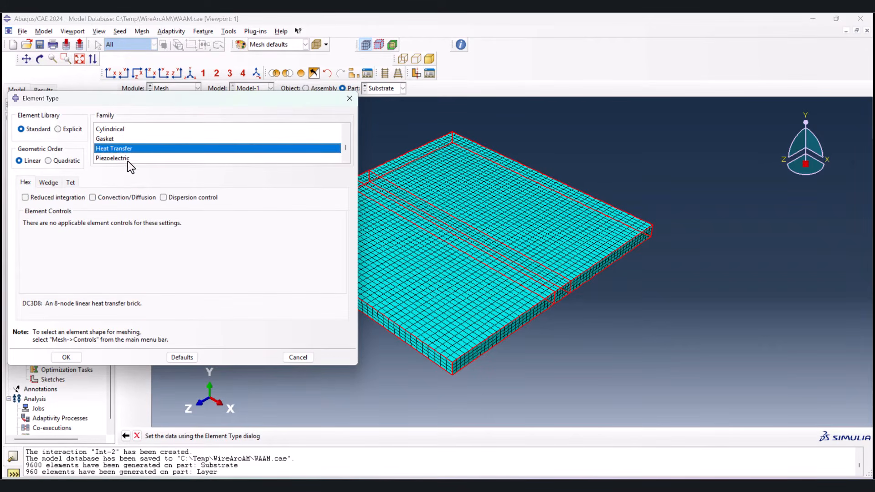
pyautogui.click(67, 357)
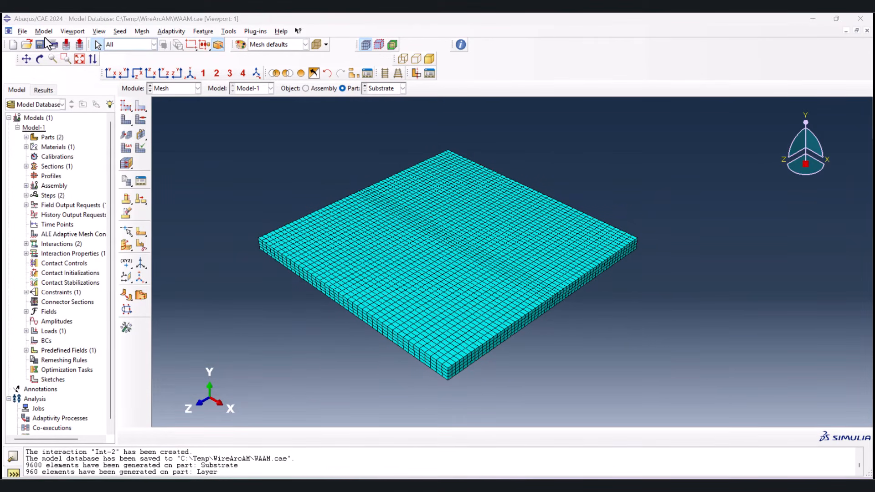
# Step: Edit the attributes of Model-1 and set the absolute zero temperature to -273.15
pyautogui.click(41, 30)
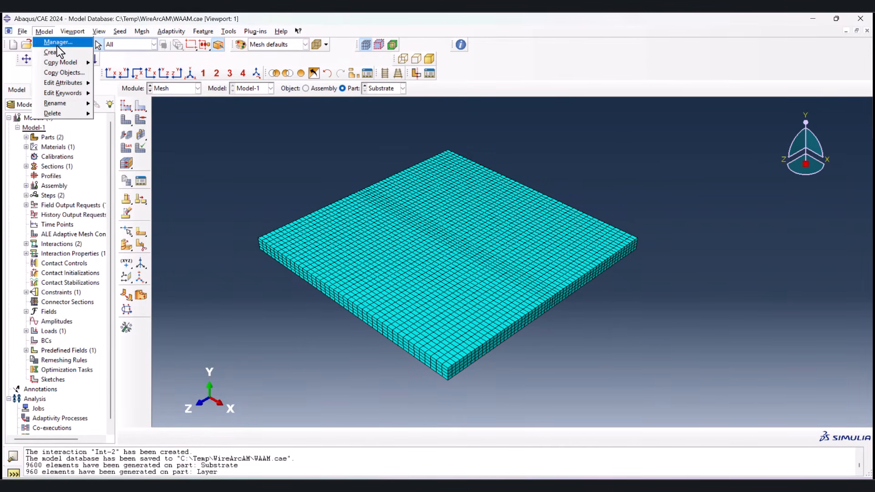
pyautogui.moveTo(66, 82)
pyautogui.click(114, 84)
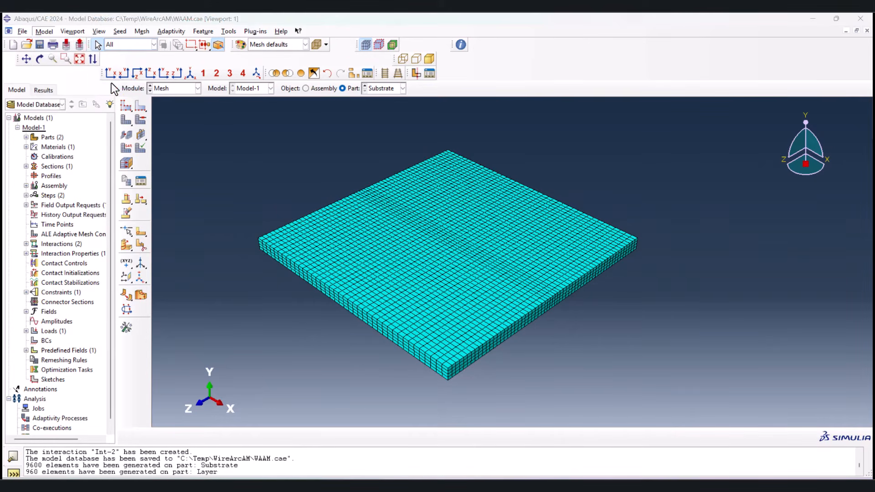
pyautogui.click(182, 196)
pyautogui.click(263, 193)
pyautogui.write('-273.15')
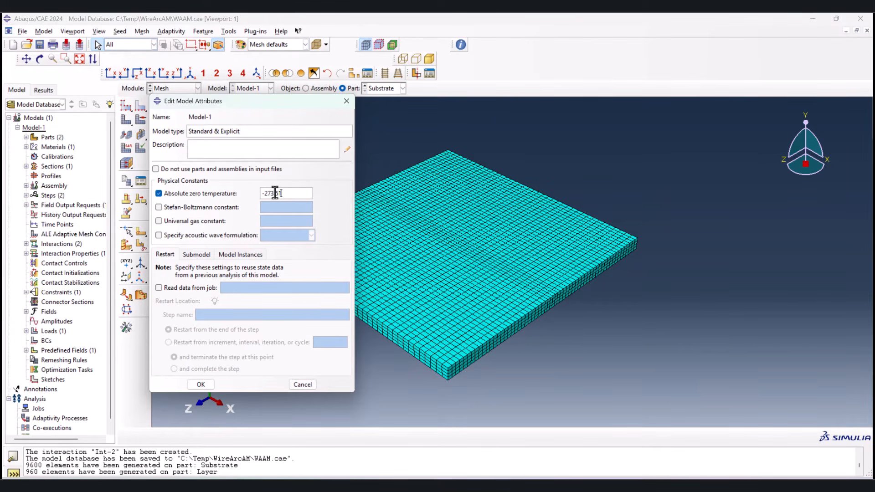
pyautogui.moveTo(281, 193); pyautogui.dragTo(275, 194)
pyautogui.write('15')
# Step: Set the model's Stefan-Boltzmann constant to about 5.67e-8 and apply the attributes
pyautogui.click(216, 207)
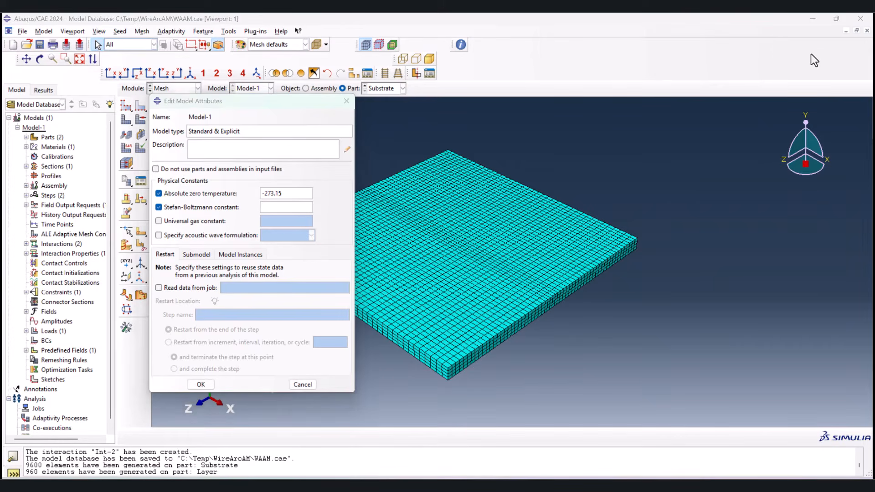
pyautogui.write('5.67')
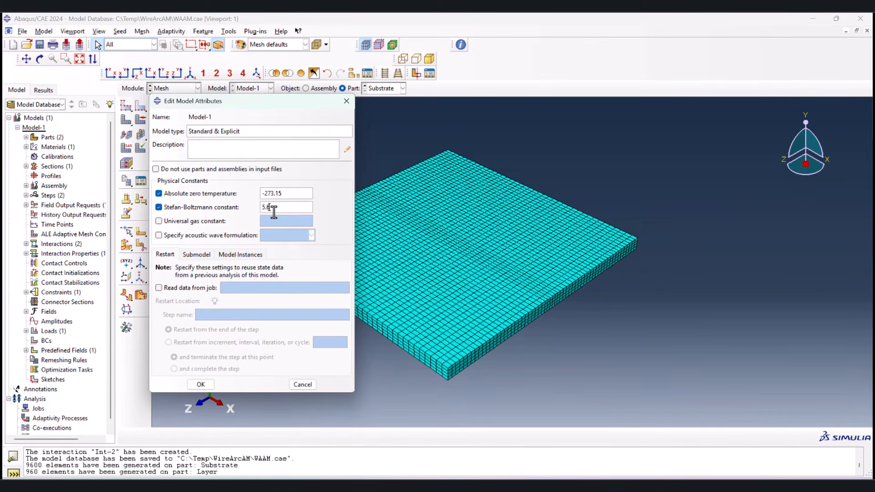
pyautogui.write('9e-8')
pyautogui.click(200, 384)
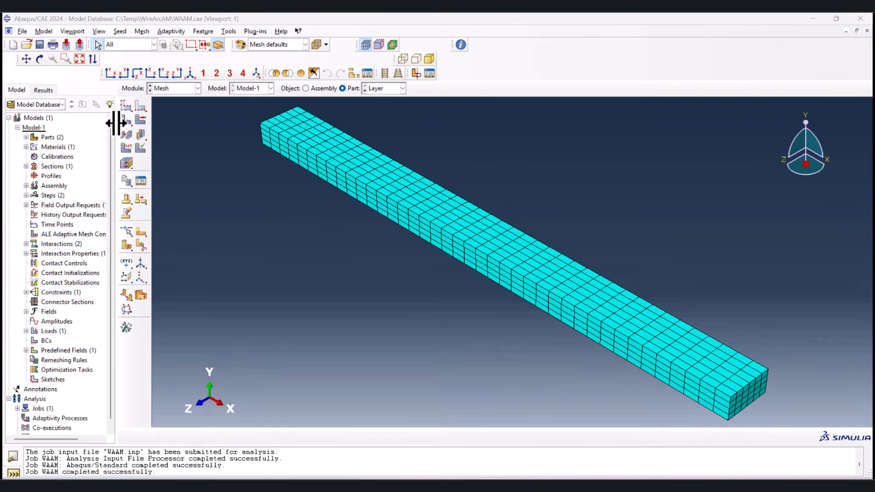
# Step: Set the Layer part's approximate global seed size to 0.0020, delete its invalidated mesh and regenerate the mesh
pyautogui.click(104, 294)
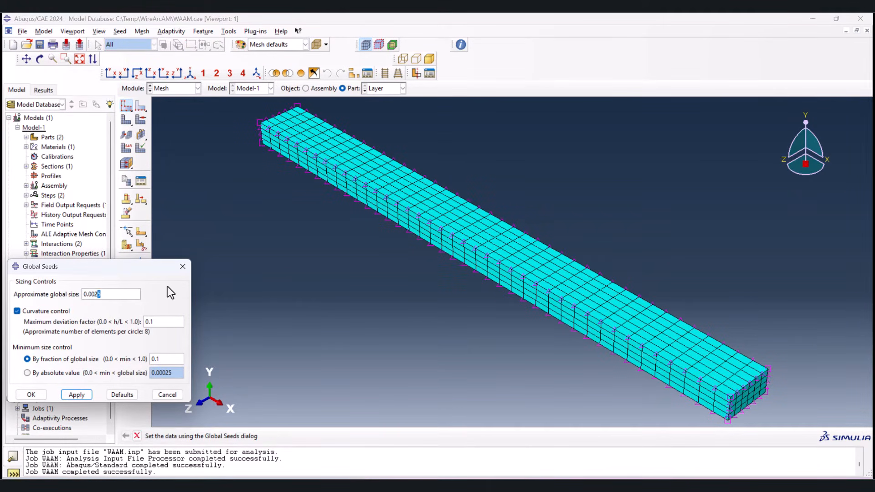
pyautogui.write('0')
pyautogui.click(31, 395)
pyautogui.click(67, 163)
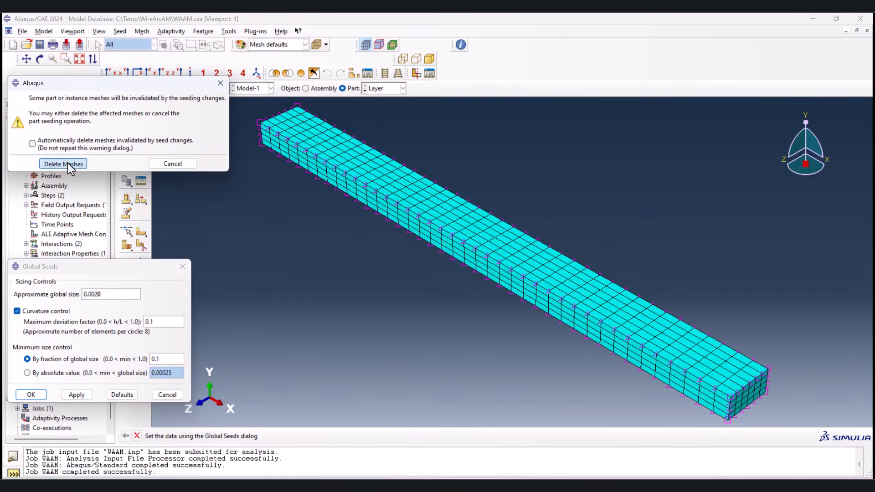
pyautogui.middleClick(228, 167)
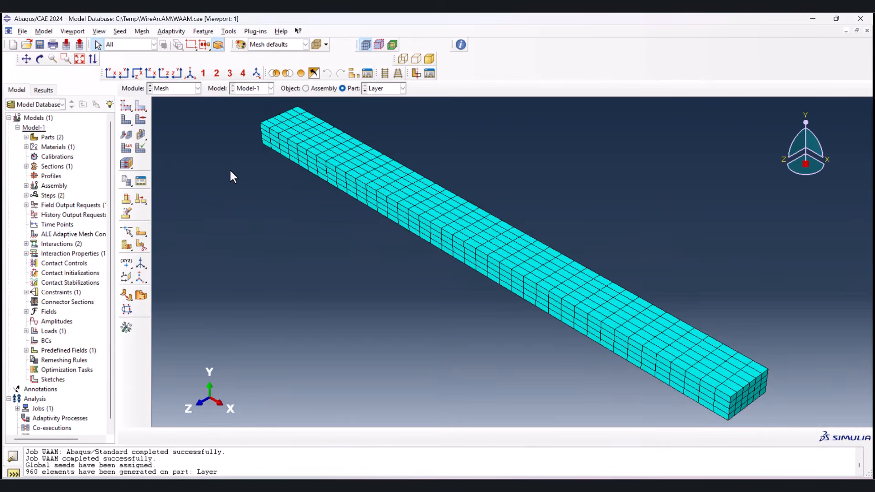
# Step: Set the Substrate part's approximate global seed size to 0.0020 and delete its mesh, with automatic deletion of invalidated meshes enabled
pyautogui.click(325, 88)
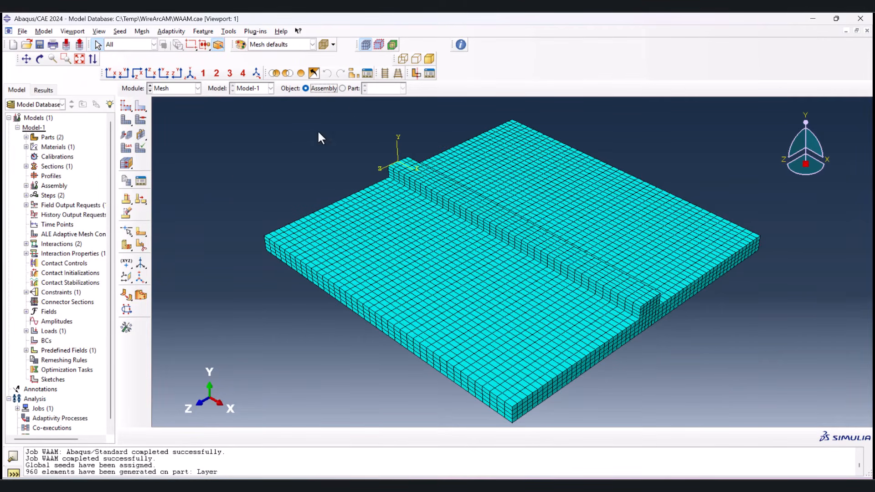
pyautogui.click(362, 89)
pyautogui.click(364, 90)
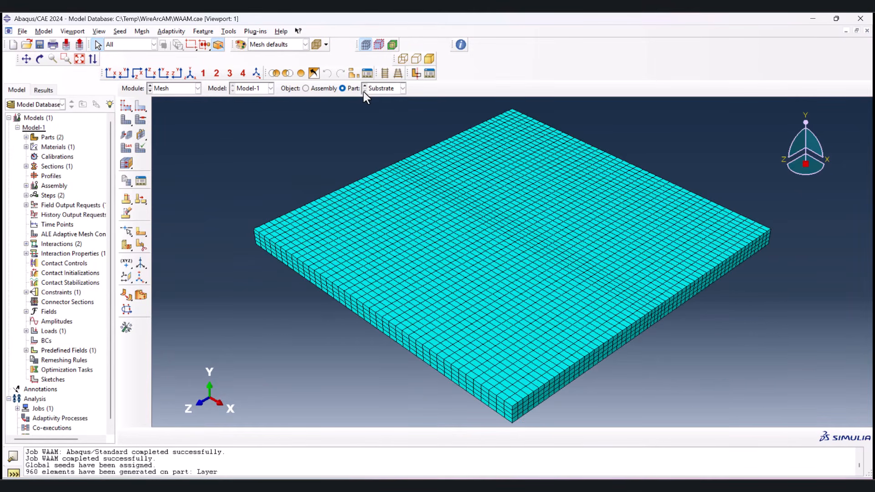
pyautogui.click(127, 106)
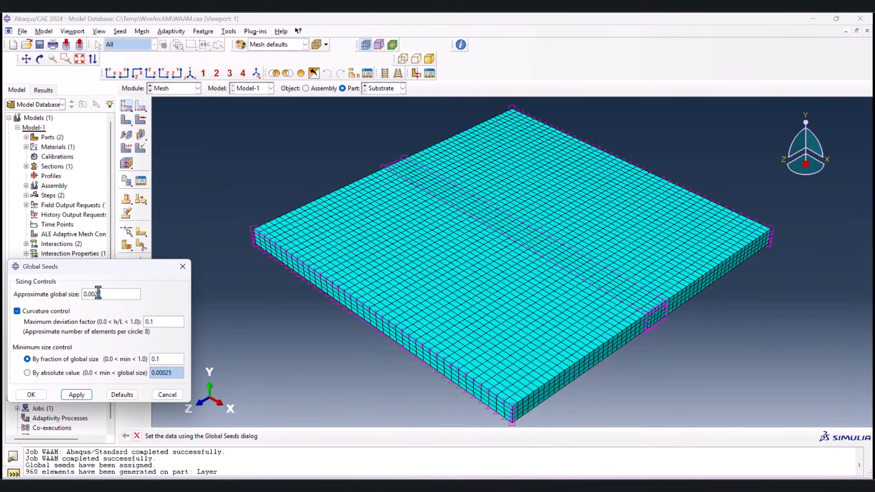
pyautogui.write('0.0020')
pyautogui.click(31, 394)
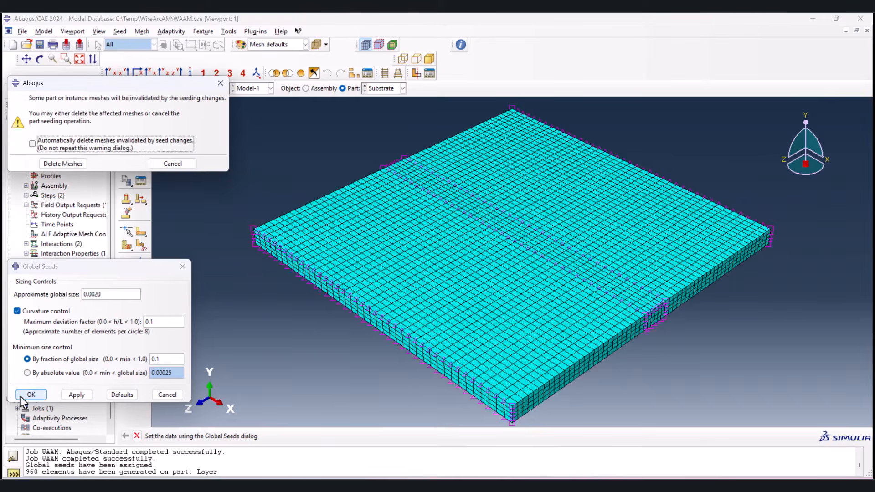
pyautogui.click(59, 143)
pyautogui.click(54, 164)
# Step: Regenerate the Substrate part's mesh and inspect the meshed assembly around the deposited layer
pyautogui.click(126, 120)
pyautogui.middleClick(222, 160)
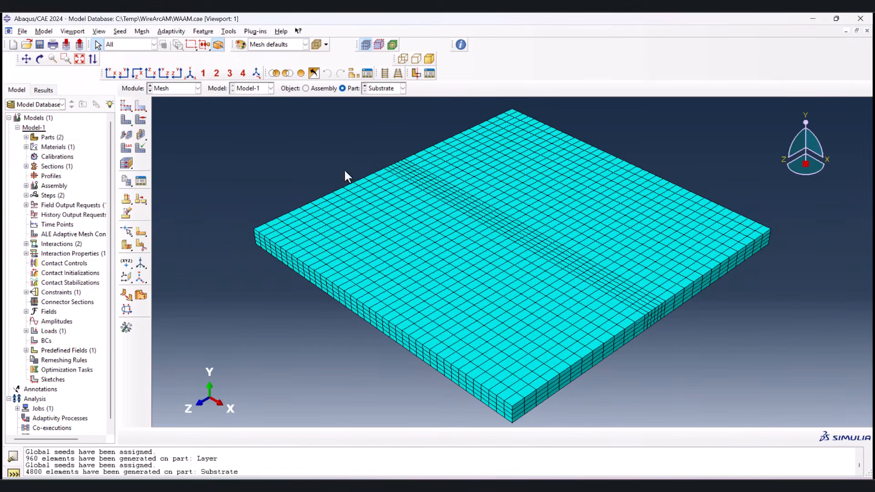
pyautogui.click(326, 88)
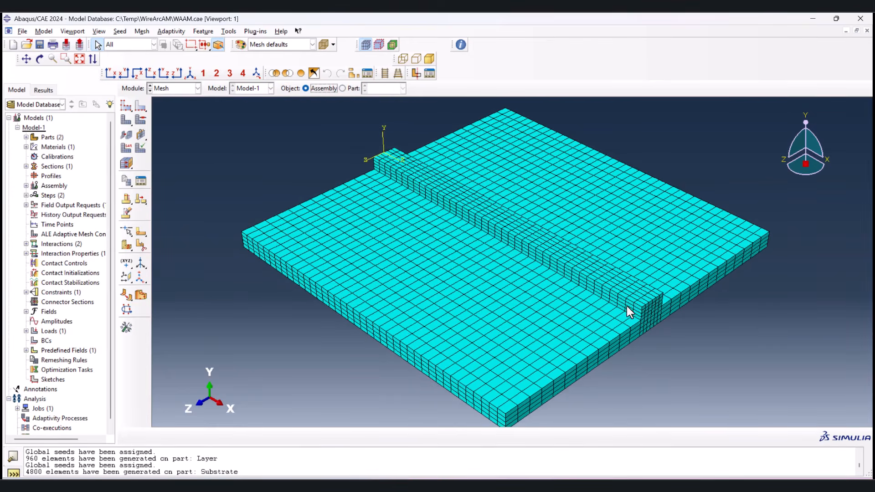
pyautogui.scroll(3, 638, 319)
pyautogui.scroll(-3, 640, 317)
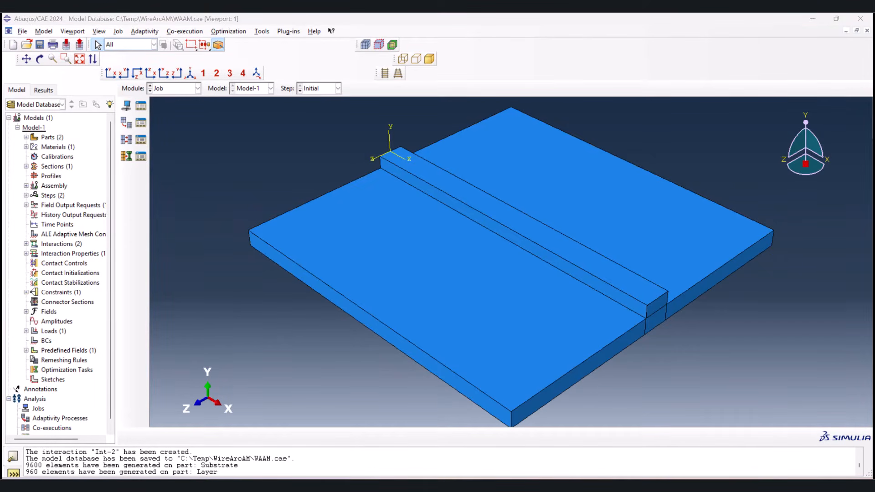
# Step: Launch Visual Studio 2022 for writing the user subroutine
pyautogui.press('super')
pyautogui.write('visu')
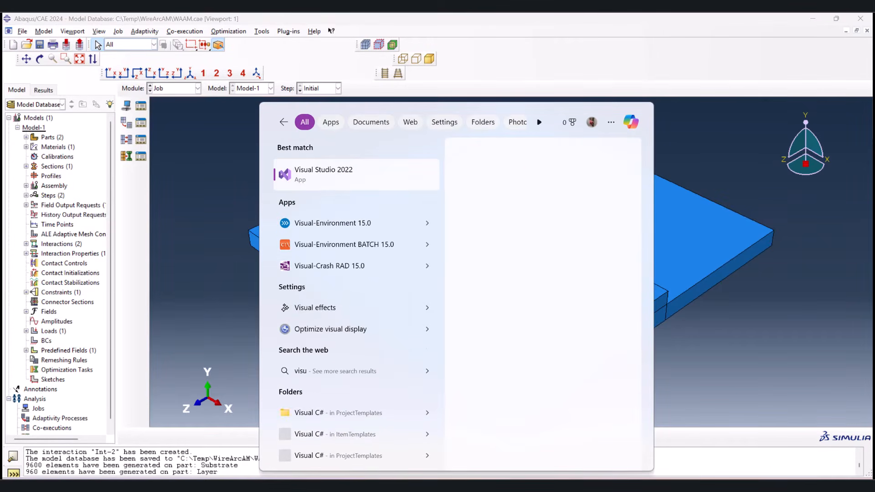
pyautogui.press('Return')
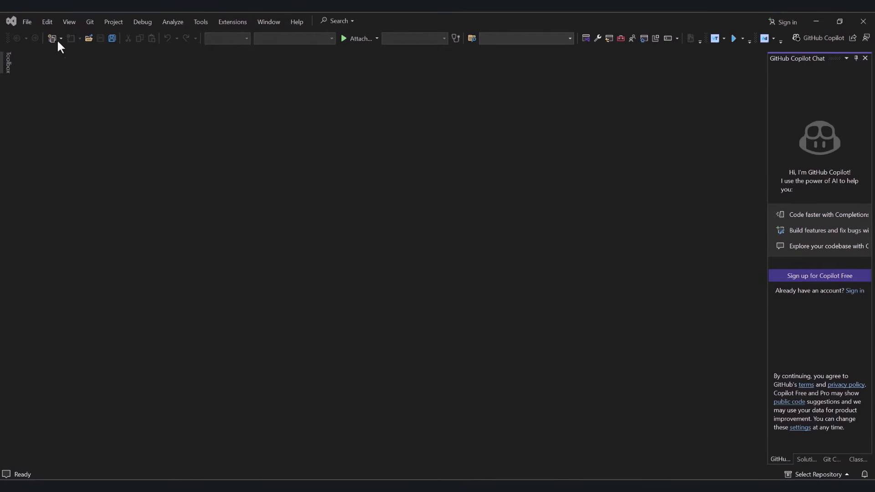
# Step: Create a new Intel(R) Fortran source file using the Fortran Fixed-form File (.for) template
pyautogui.click(26, 21)
pyautogui.moveTo(33, 23)
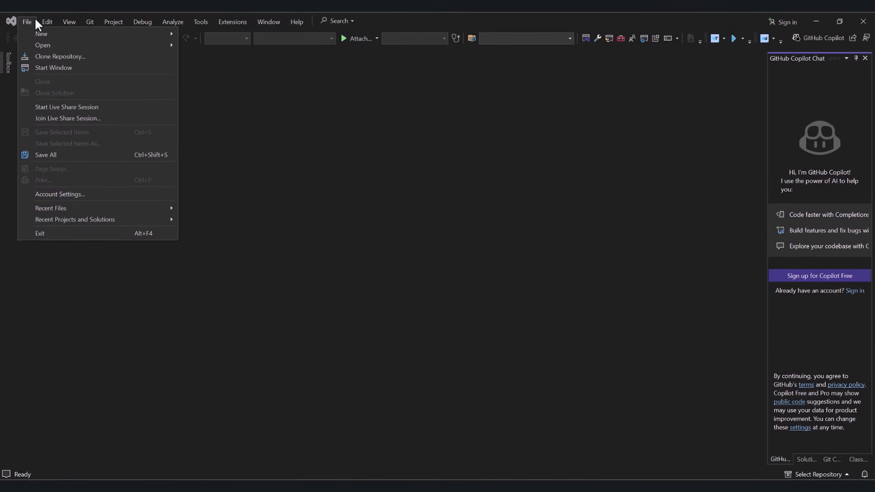
pyautogui.moveTo(136, 34)
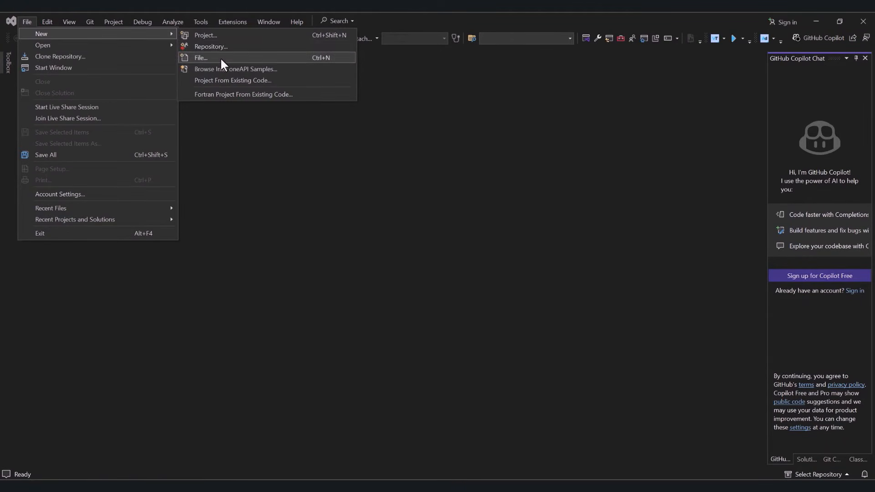
pyautogui.click(220, 58)
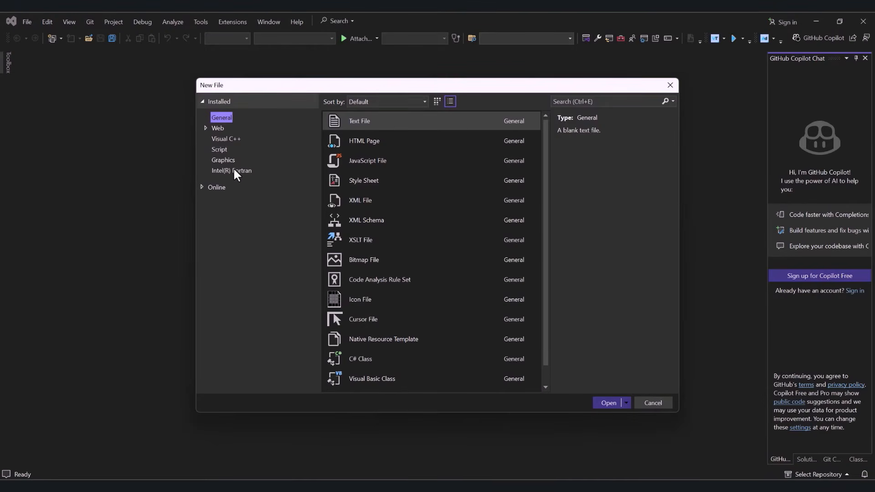
pyautogui.click(230, 172)
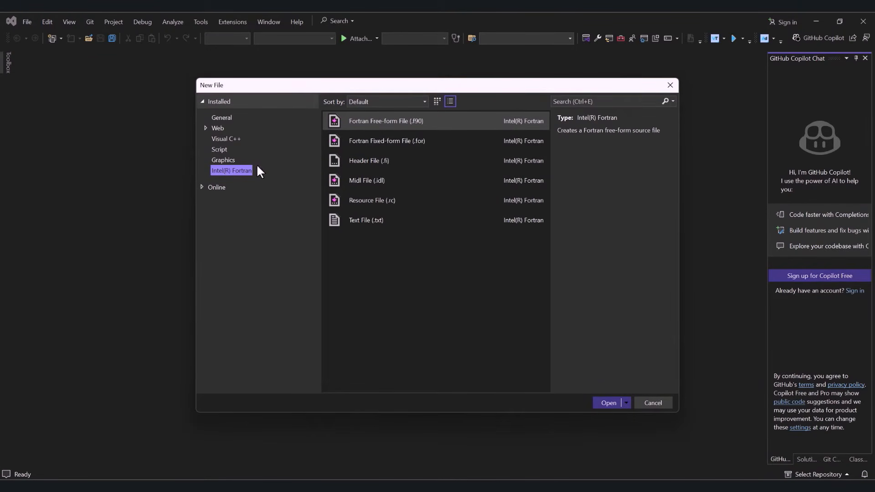
pyautogui.click(415, 140)
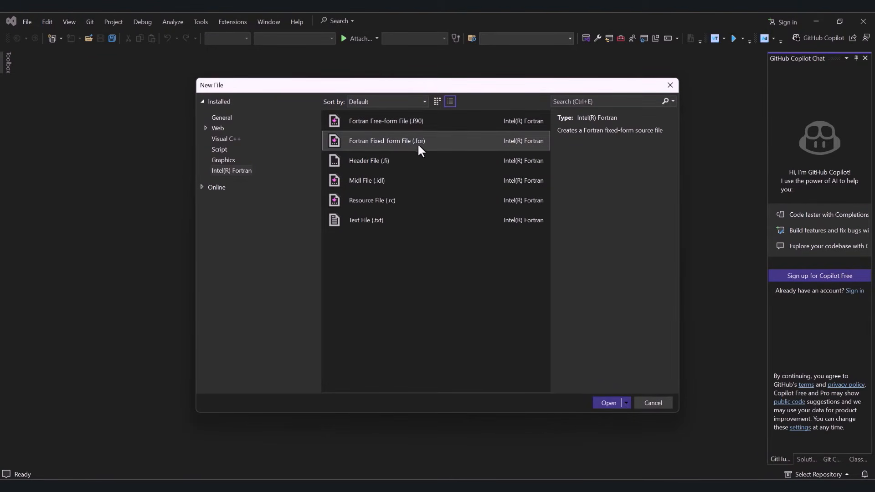
pyautogui.click(607, 402)
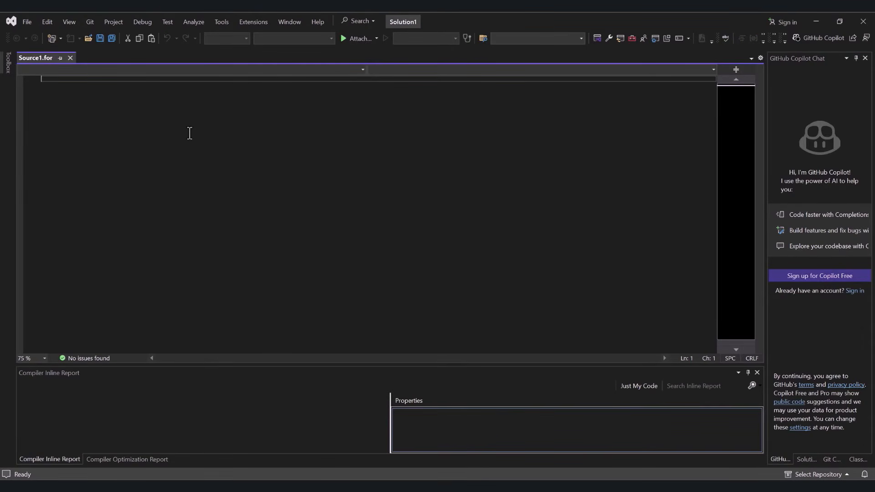
# Step: Launch the Abaqus Documentation and go to the DFLUX page among the Abaqus/Standard User Subroutines
pyautogui.press('super')
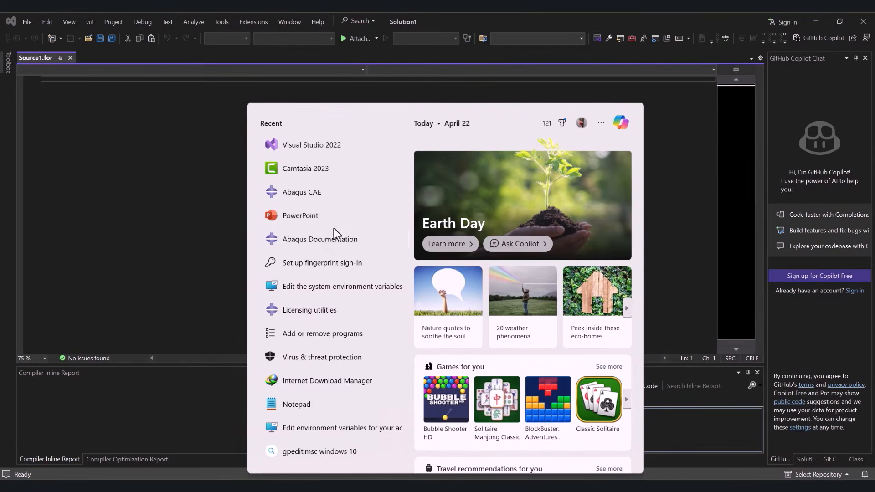
pyautogui.click(327, 238)
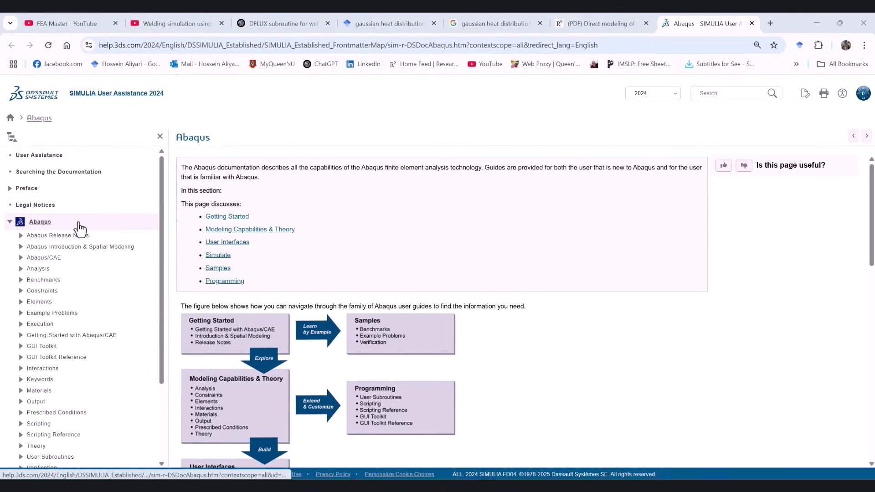
pyautogui.scroll(-2, 94, 250)
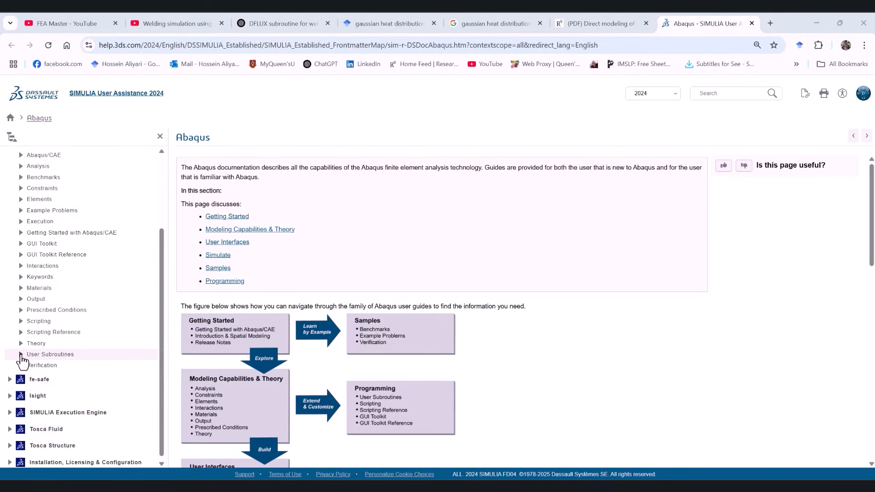
pyautogui.click(21, 355)
pyautogui.scroll(-2, 35, 362)
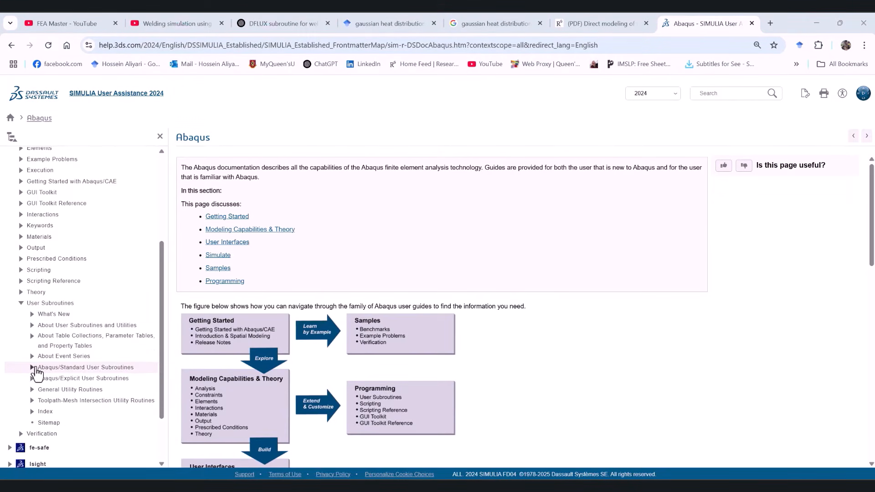
pyautogui.click(32, 367)
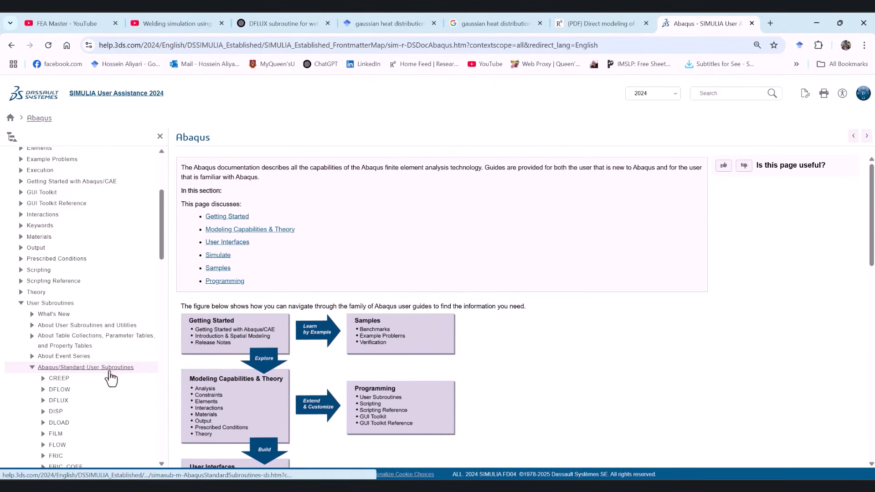
pyautogui.click(53, 401)
# Step: Copy the complete DFLUX interface code from the documentation into the empty Source1.for in Visual Studio and select the user coding placeholder line
pyautogui.scroll(-3, 241, 239)
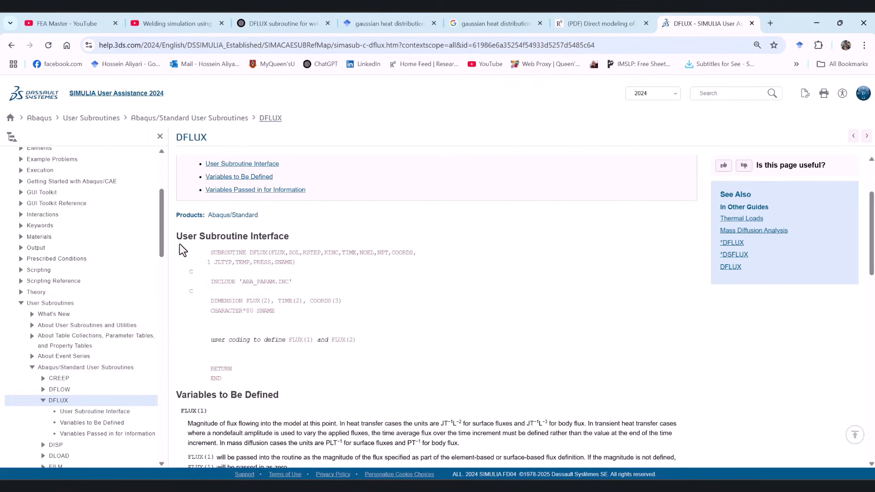
pyautogui.scroll(-3, 197, 245)
pyautogui.scroll(3, 197, 219)
pyautogui.moveTo(184, 249); pyautogui.dragTo(266, 379)
pyautogui.rightClick(253, 259)
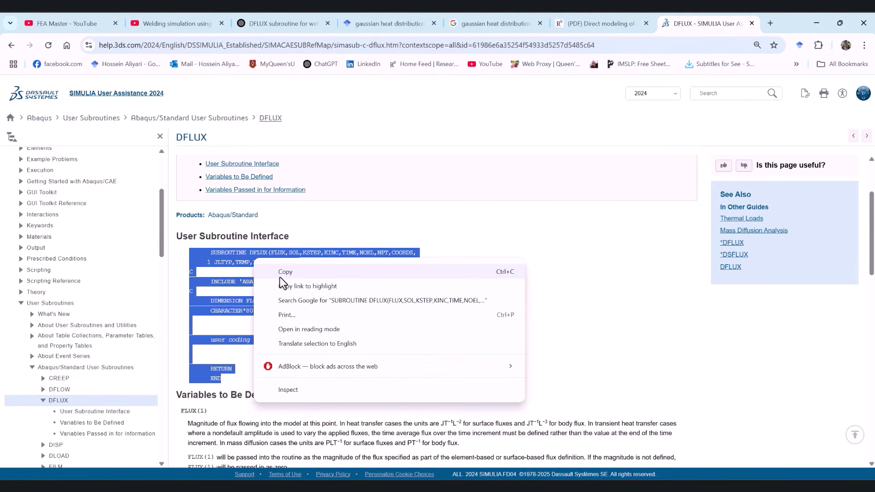
pyautogui.click(287, 274)
pyautogui.click(511, 470)
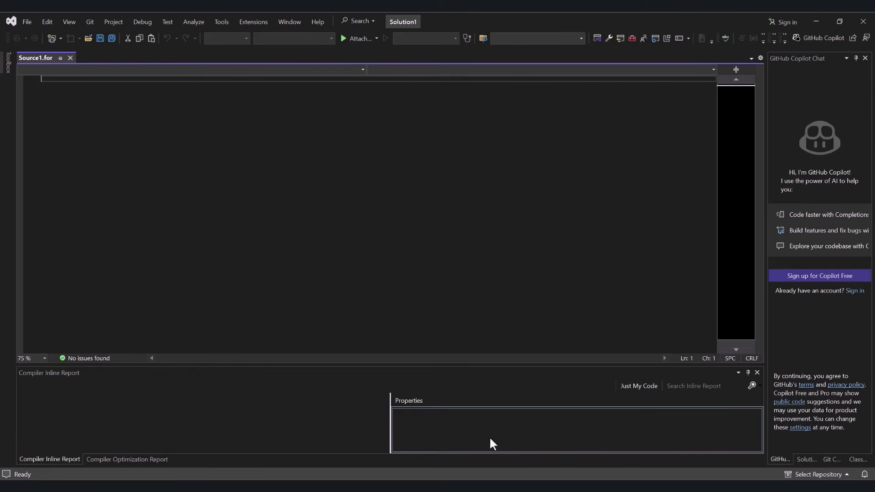
pyautogui.hotkey('ctrl', 'v')
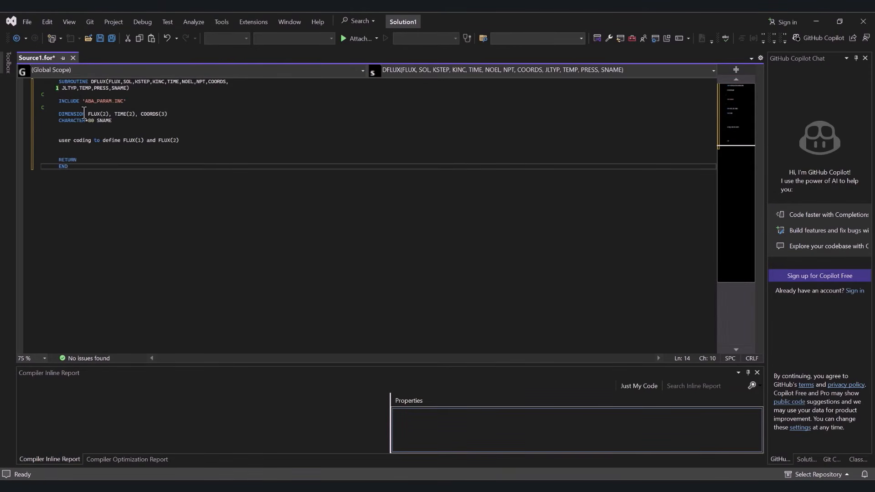
pyautogui.keyDown('ctrl'); pyautogui.scroll(4, 65, 90); pyautogui.keyUp('ctrl')
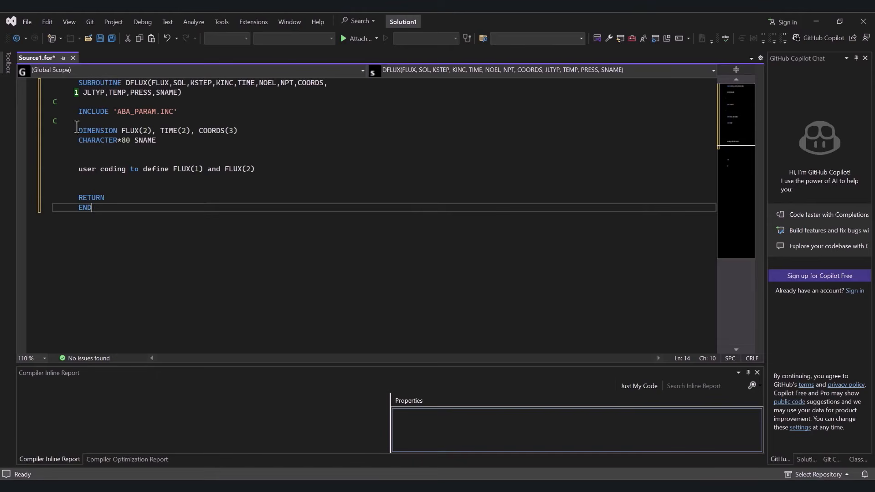
pyautogui.keyDown('ctrl'); pyautogui.scroll(-1, 76, 85); pyautogui.keyUp('ctrl')
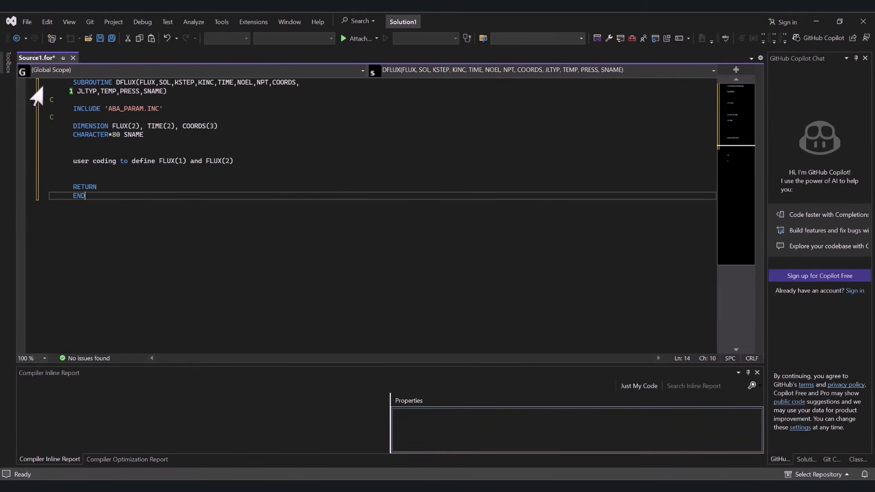
pyautogui.moveTo(73, 161); pyautogui.dragTo(232, 167)
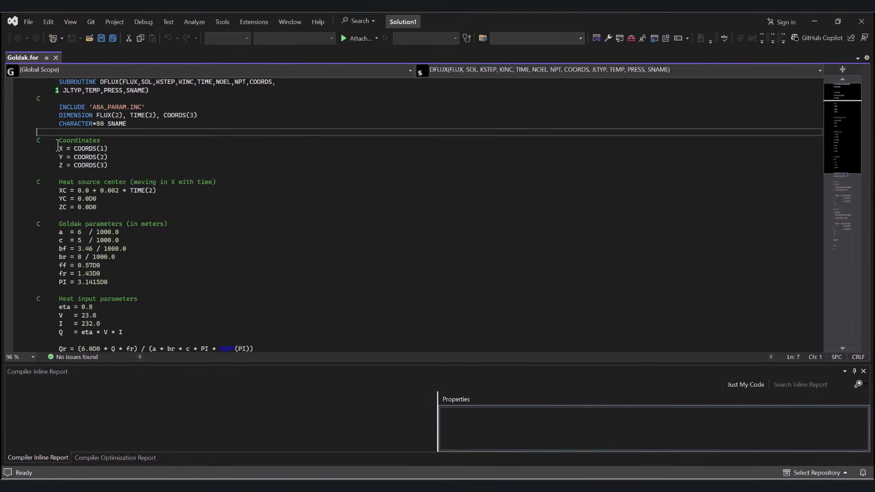
# Step: Examine the coordinate assignments and the moving heat source center definitions XC, YC and ZC in Goldak.for
pyautogui.moveTo(58, 148); pyautogui.dragTo(110, 166)
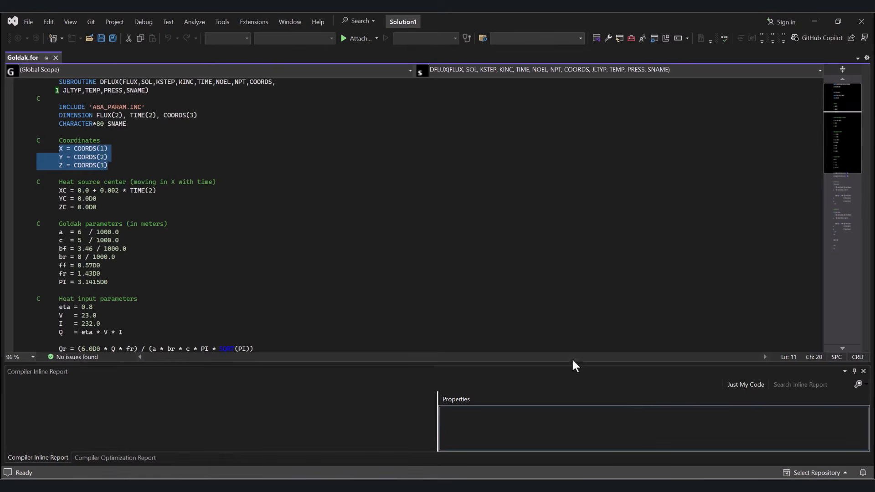
pyautogui.moveTo(57, 182); pyautogui.dragTo(123, 181)
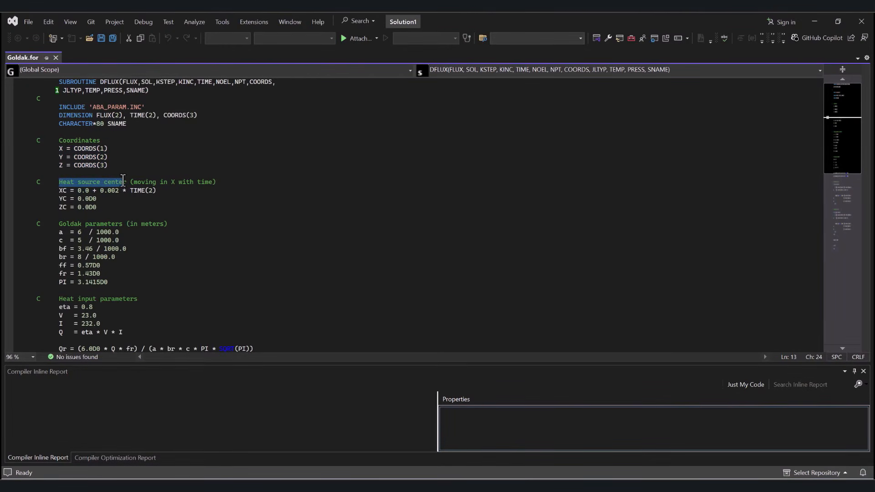
pyautogui.click(61, 190)
pyautogui.click(63, 199)
pyautogui.click(63, 208)
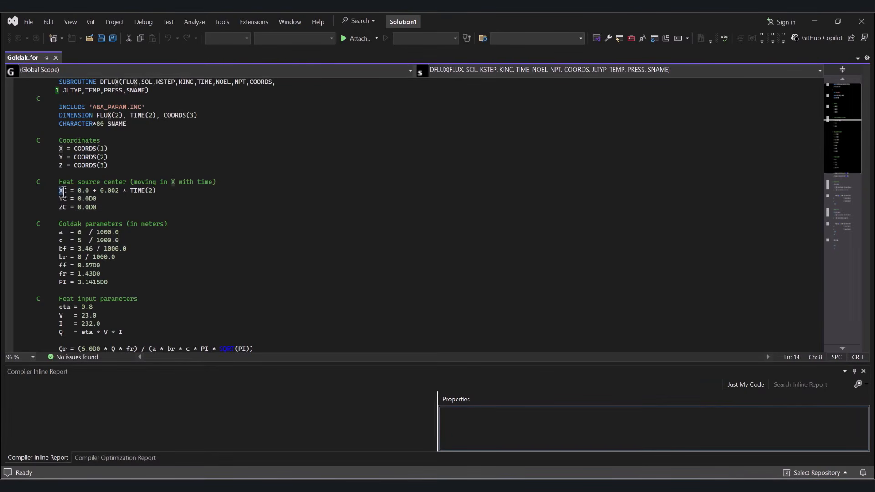
pyautogui.click(76, 190)
pyautogui.moveTo(77, 191); pyautogui.dragTo(156, 192)
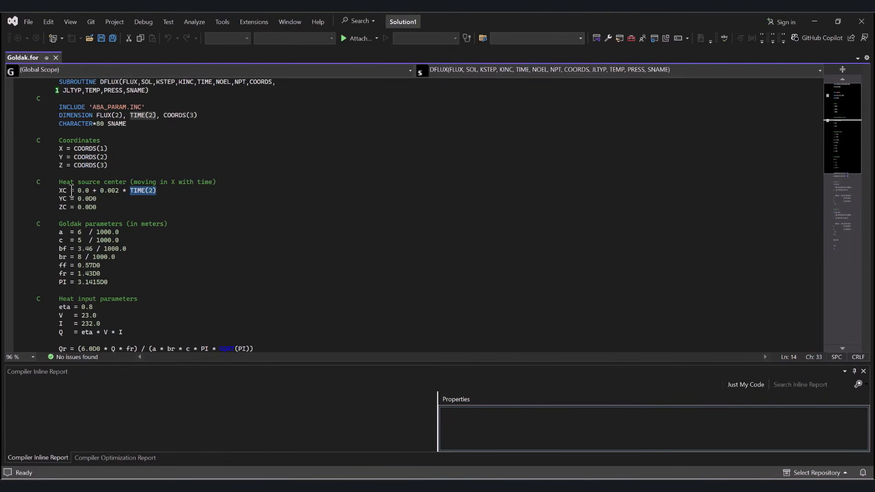
pyautogui.moveTo(55, 190); pyautogui.dragTo(150, 192)
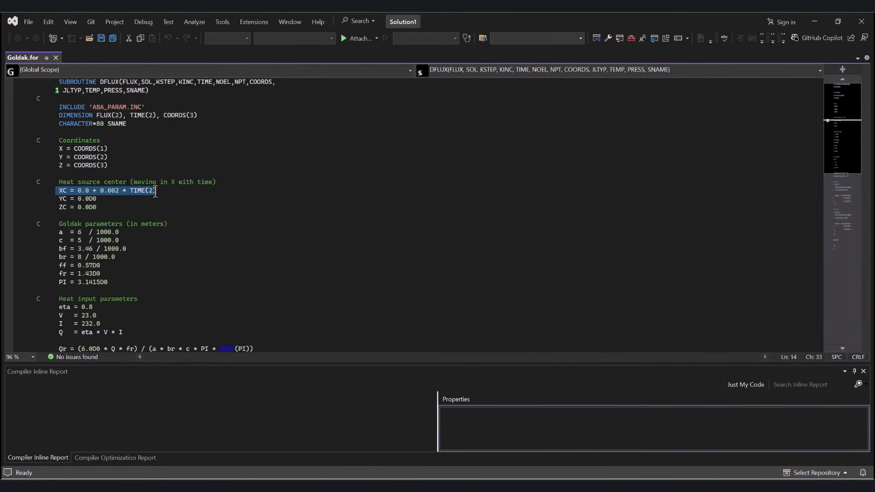
# Step: Review the Goldak heat source parameters a, c, bf, br, ff and fr in the subroutine
pyautogui.scroll(-2, 132, 191)
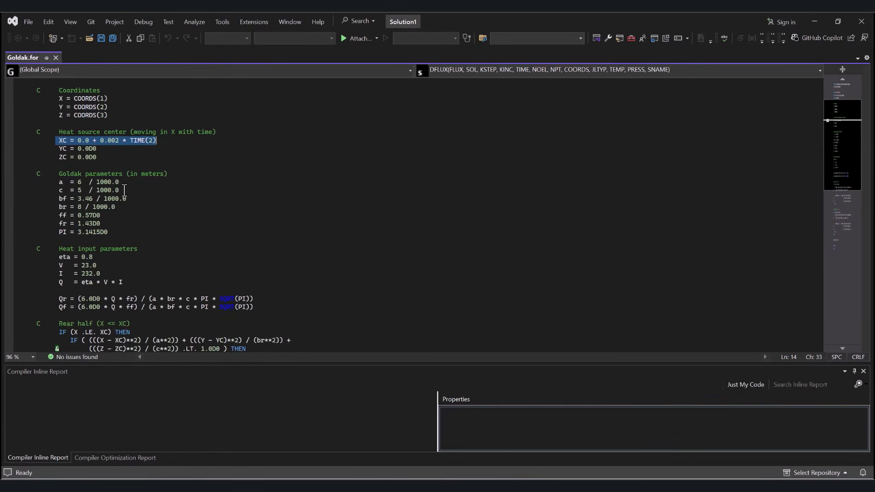
pyautogui.moveTo(59, 173); pyautogui.dragTo(116, 174)
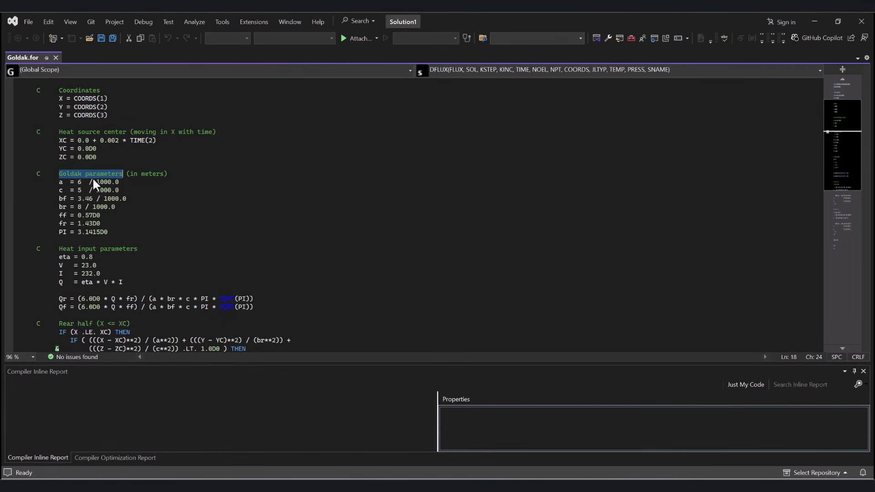
pyautogui.click(63, 176)
pyautogui.moveTo(57, 182); pyautogui.dragTo(111, 222)
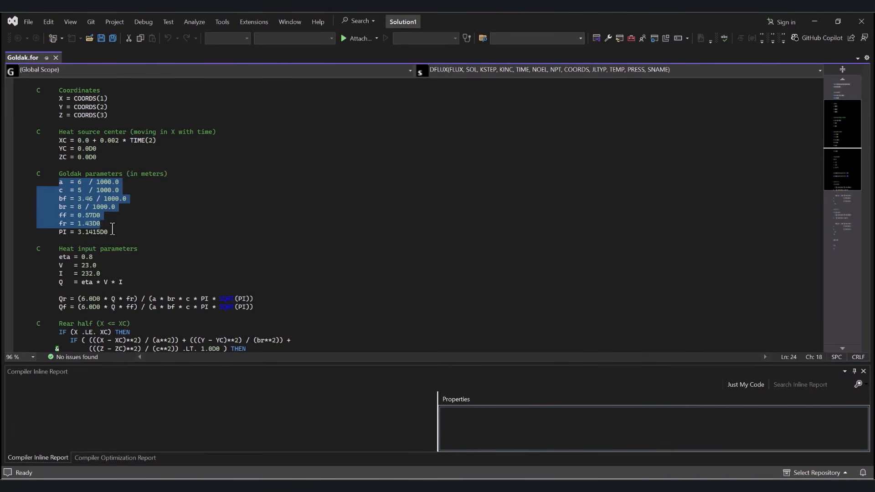
# Step: Compare the a, c, bf and br definitions in Goldak.for with the double ellipsoid heat source figure on ResearchGate in the browser
pyautogui.click(63, 182)
pyautogui.click(64, 190)
pyautogui.click(66, 198)
pyautogui.click(67, 206)
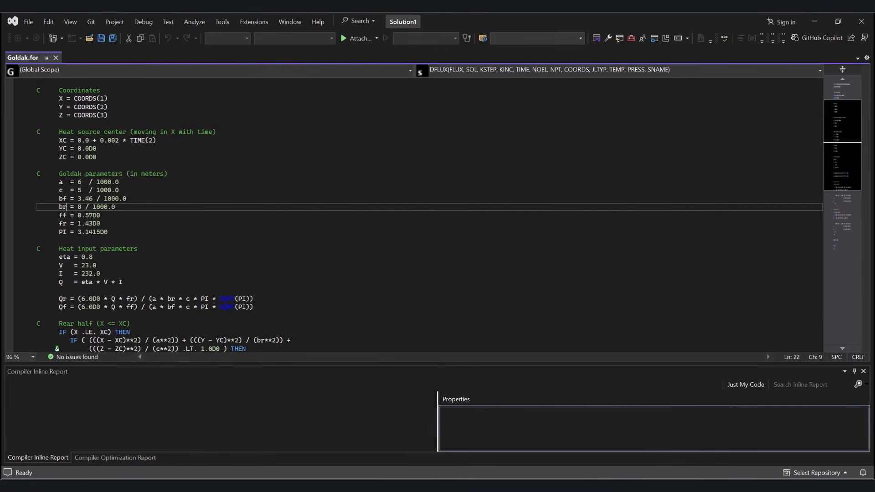
pyautogui.hotkey('alt', 'Tab')
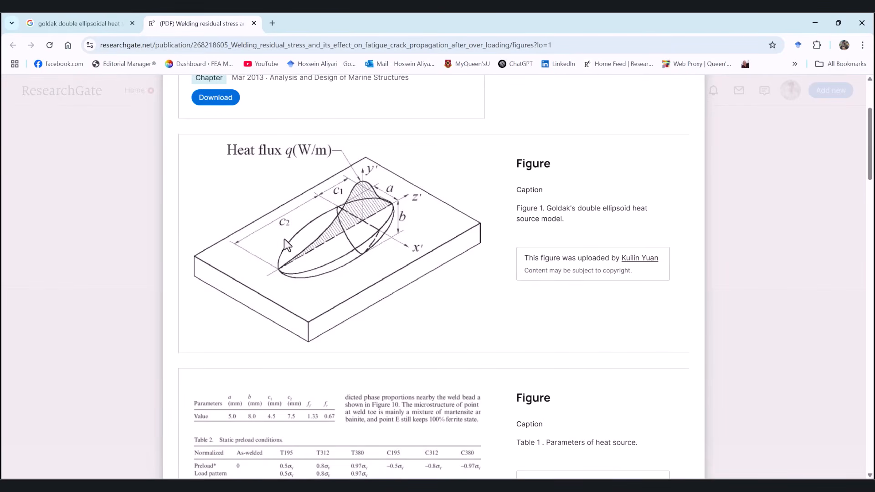
pyautogui.hotkey('alt', 'Tab')
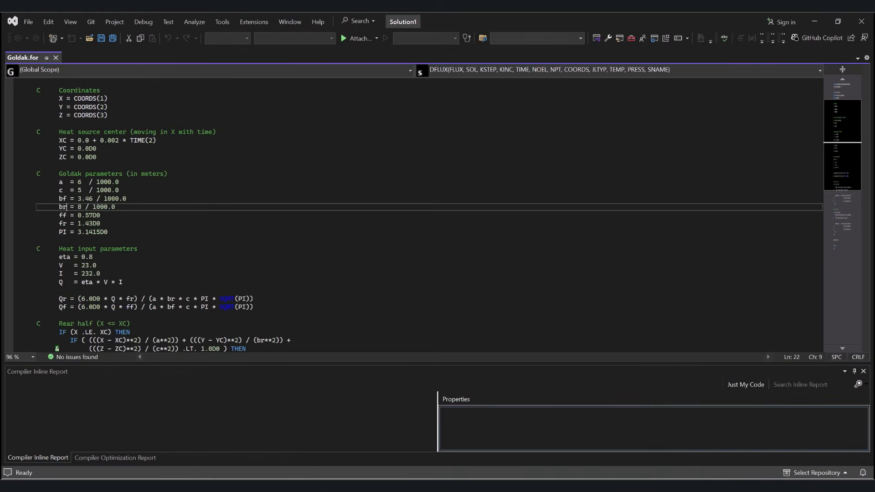
# Step: Review the bf, br and c dimensions and the front and rear heat fractions ff and fr in Goldak.for
pyautogui.doubleClick(63, 206)
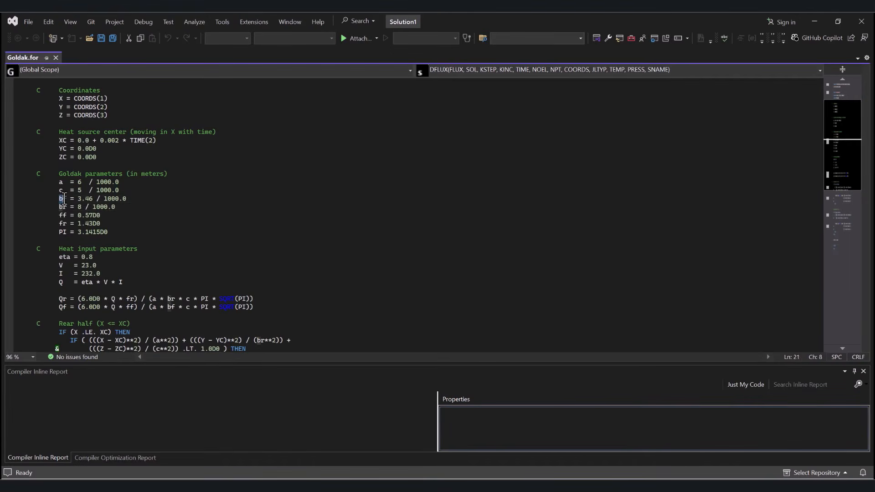
pyautogui.doubleClick(61, 190)
pyautogui.click(135, 191)
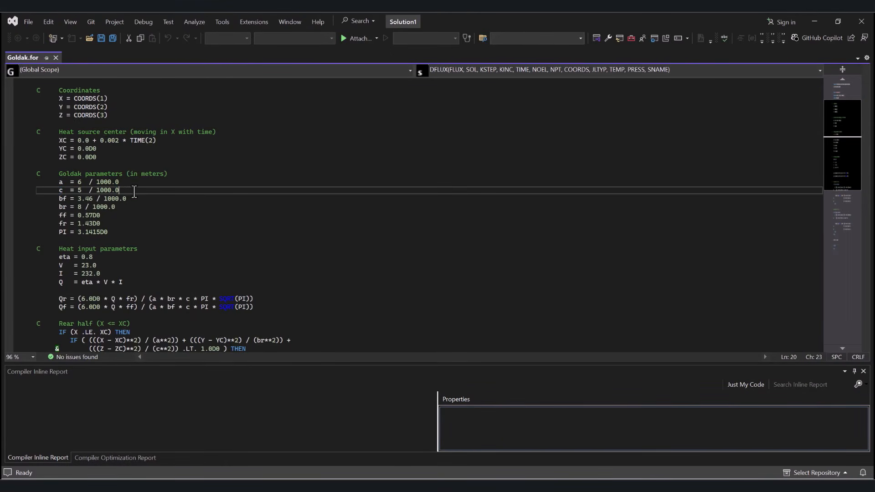
pyautogui.doubleClick(64, 215)
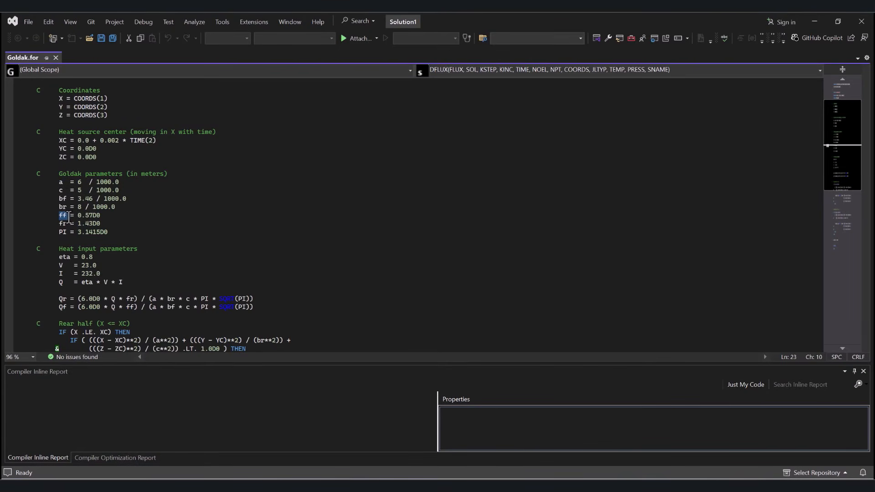
pyautogui.doubleClick(63, 224)
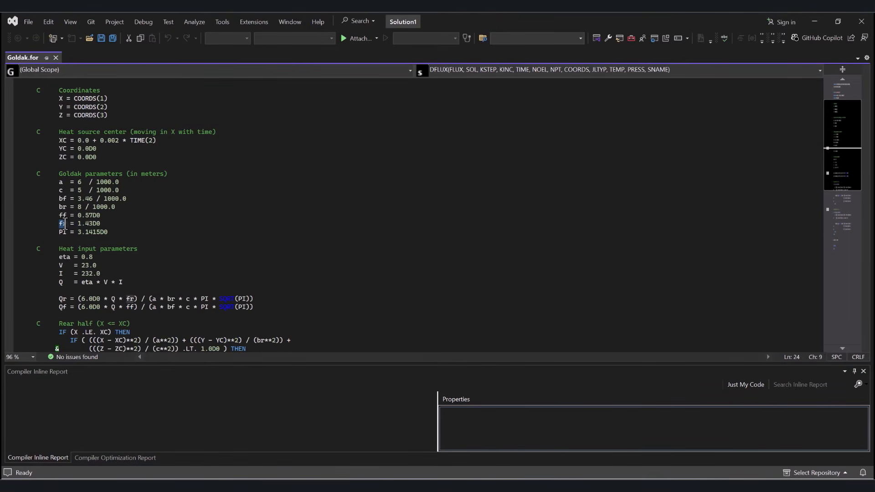
pyautogui.moveTo(104, 215)
pyautogui.mouseDown()
pyautogui.moveTo(82, 216)
pyautogui.moveTo(100, 222)
pyautogui.mouseUp()
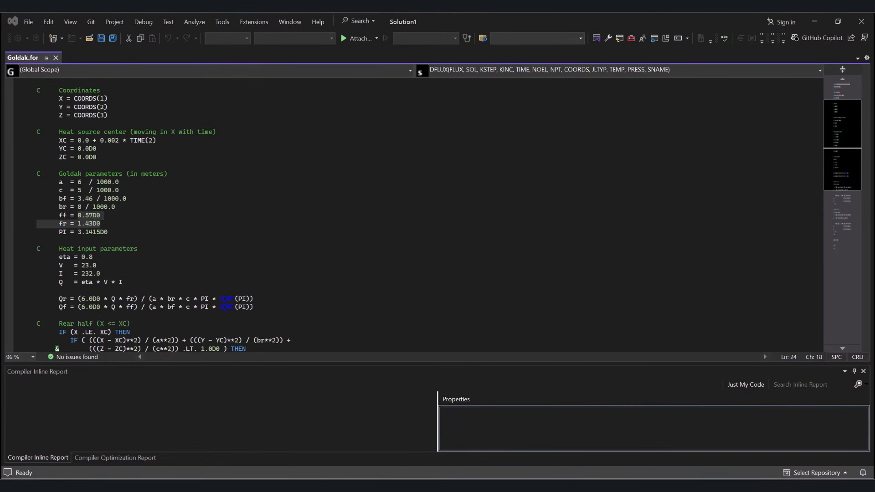
# Step: Switch to the GMAW welding paper in Acrobat and examine the front and rear Goldak heat flux equations (2) and (3)
pyautogui.click(542, 485)
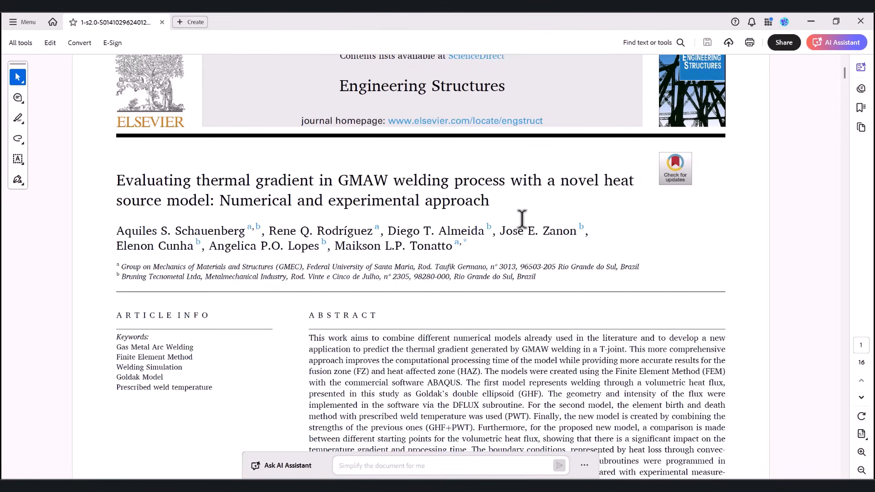
pyautogui.scroll(-20, 517, 220)
pyautogui.scroll(-15, 581, 249)
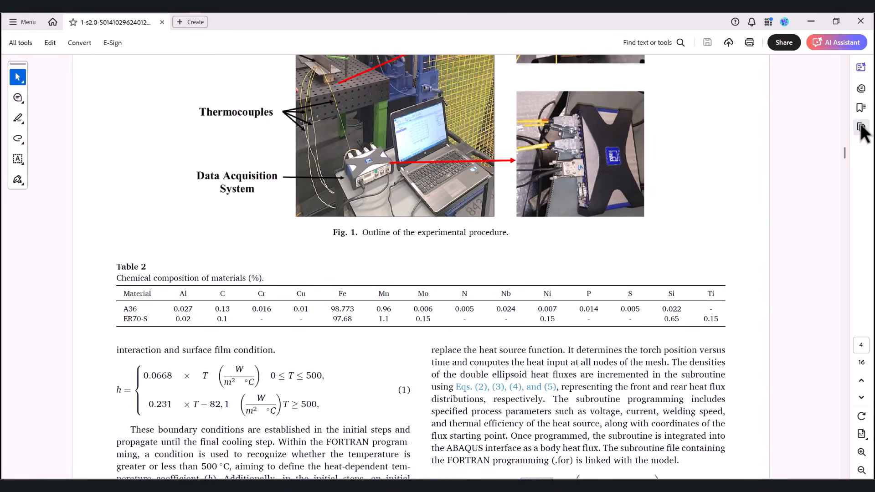
pyautogui.moveTo(844, 153); pyautogui.dragTo(844, 168)
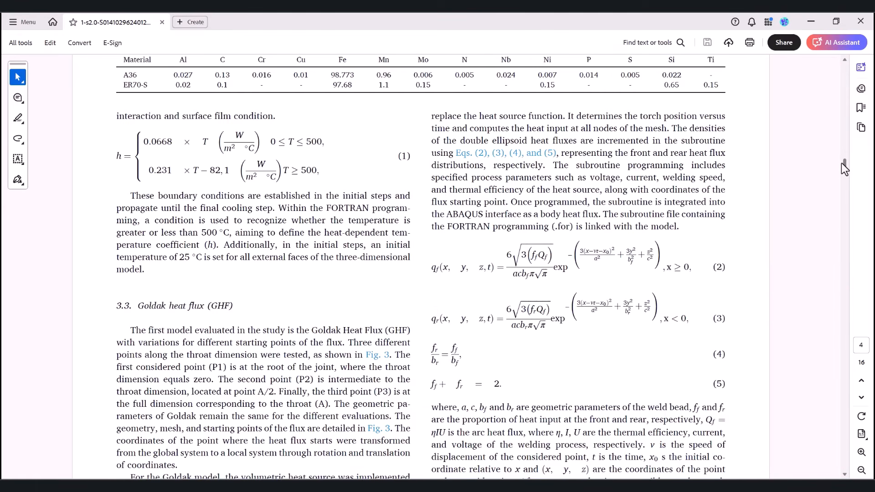
pyautogui.moveTo(432, 267); pyautogui.dragTo(494, 265)
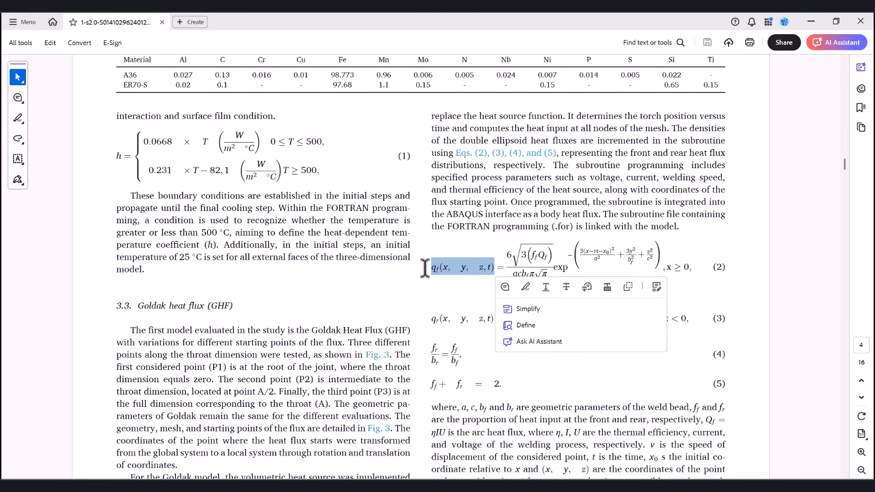
pyautogui.moveTo(433, 318); pyautogui.dragTo(493, 319)
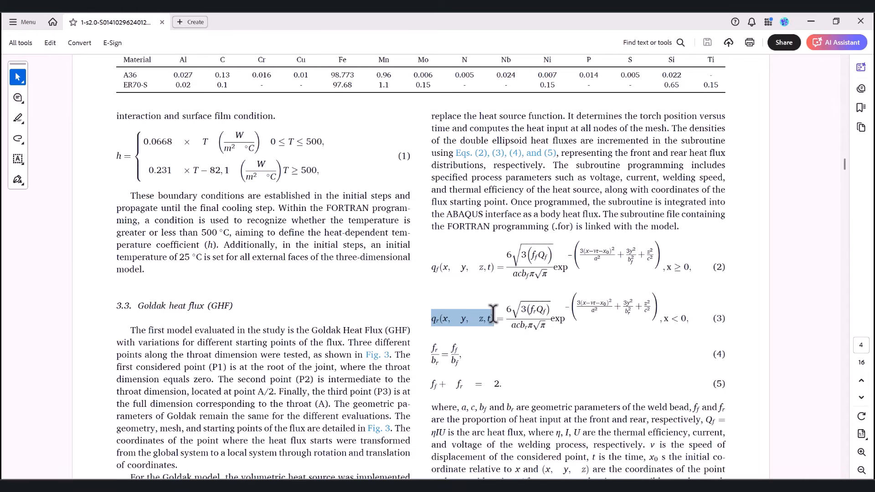
pyautogui.moveTo(430, 267); pyautogui.dragTo(501, 266)
pyautogui.moveTo(432, 318); pyautogui.dragTo(493, 318)
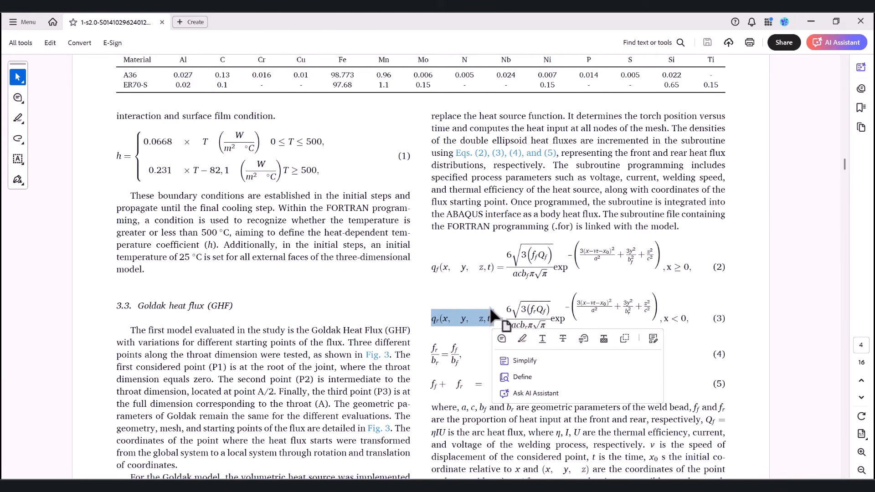
pyautogui.click(503, 295)
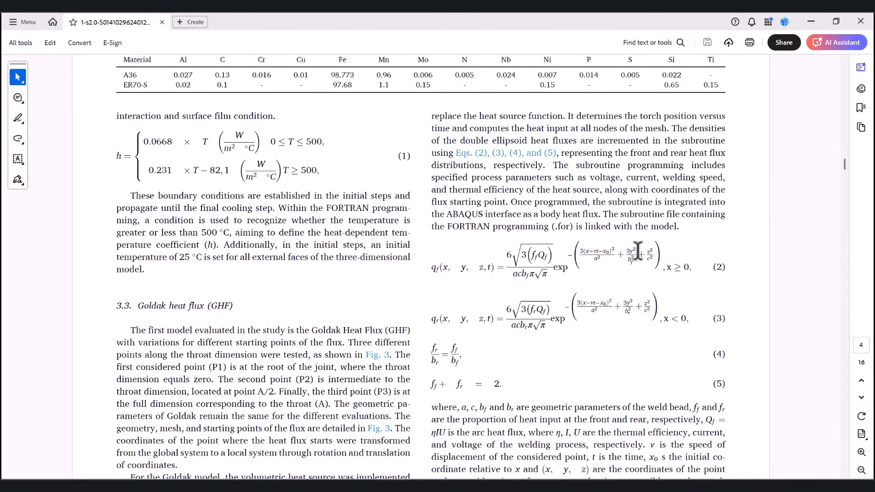
# Step: Check the x conditions of the front and rear flux equations and the ff and fr relations in equations (4) and (5)
pyautogui.moveTo(666, 266); pyautogui.dragTo(684, 268)
pyautogui.click(688, 267)
pyautogui.moveTo(663, 317); pyautogui.dragTo(687, 319)
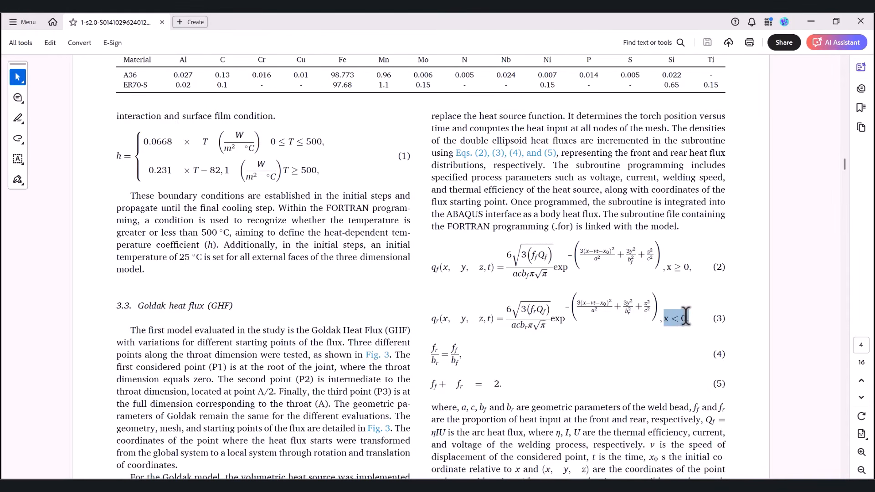
pyautogui.click(665, 328)
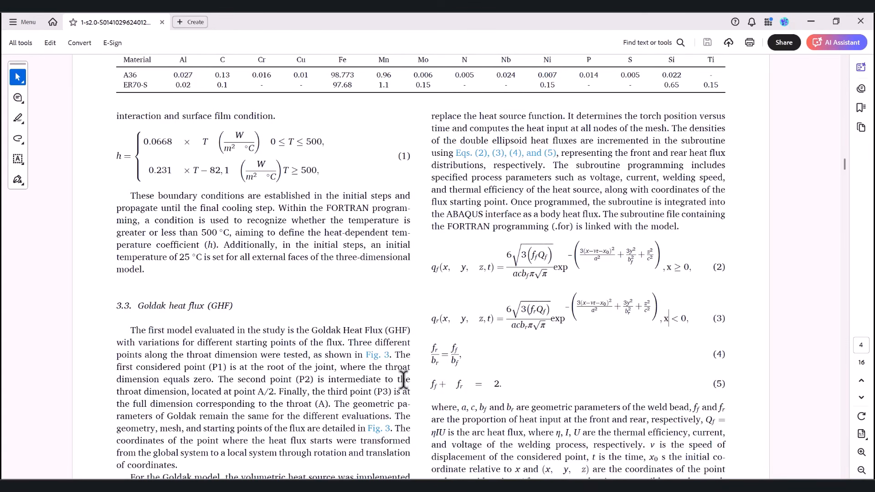
pyautogui.moveTo(430, 343); pyautogui.dragTo(513, 382)
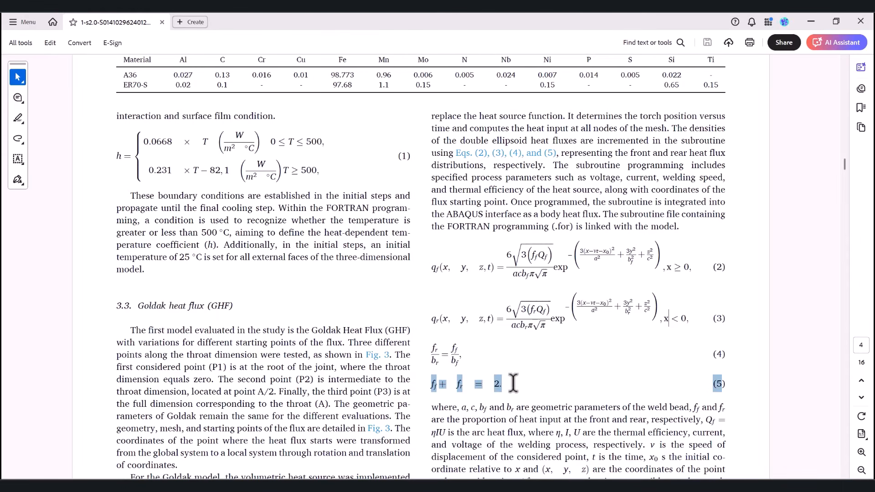
pyautogui.click(511, 388)
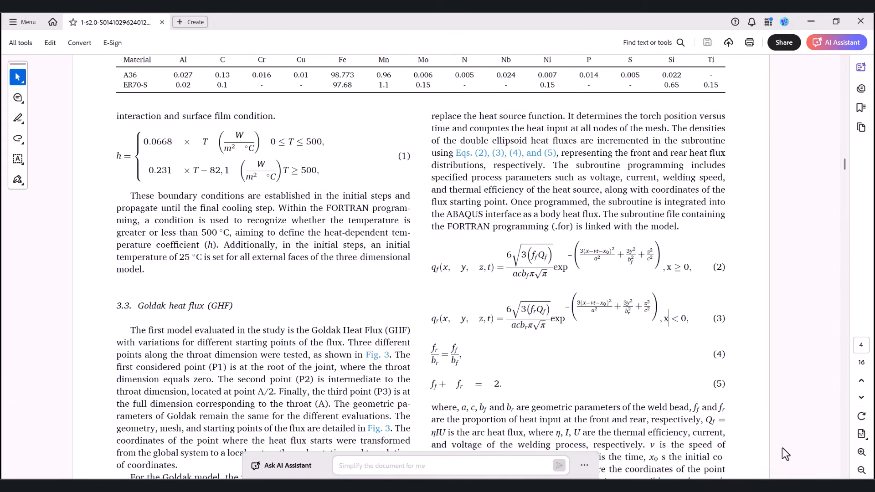
# Step: Examine Table 3 of the paper for the Goldak parameters a, c, bf, br, ff and fr and their values
pyautogui.scroll(-15, 290, 292)
pyautogui.scroll(-10, 290, 292)
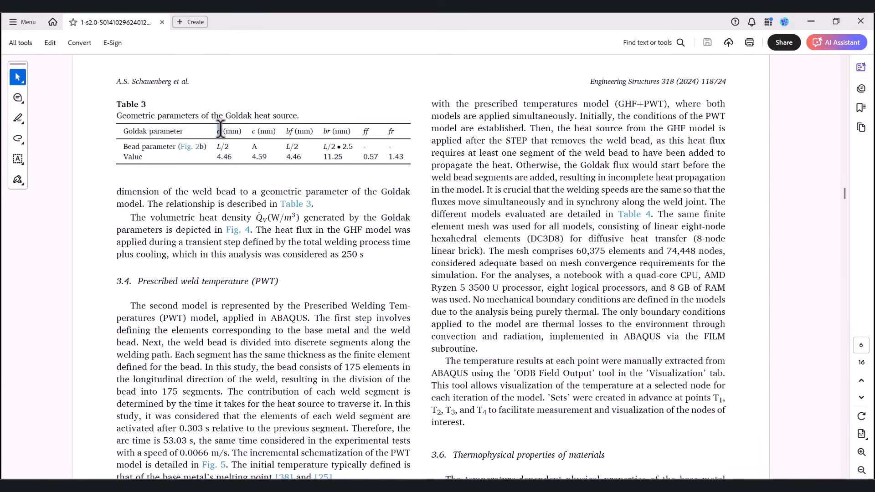
pyautogui.moveTo(216, 131); pyautogui.dragTo(251, 127)
pyautogui.click(292, 131)
pyautogui.moveTo(367, 130); pyautogui.dragTo(402, 131)
pyautogui.click(371, 159)
pyautogui.moveTo(215, 130); pyautogui.dragTo(328, 129)
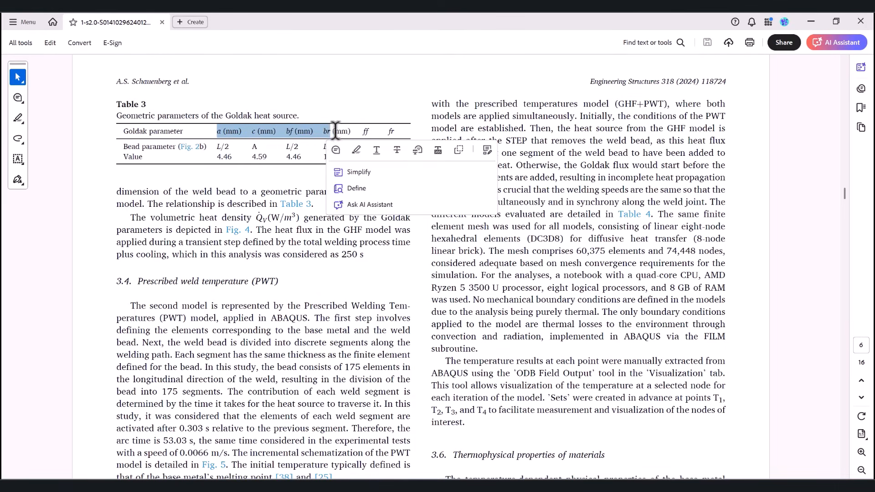
pyautogui.click(329, 132)
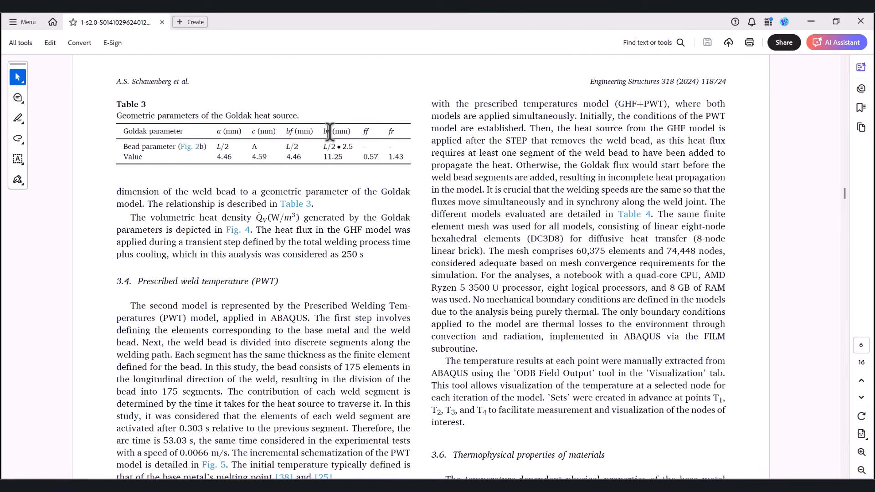
pyautogui.moveTo(213, 156); pyautogui.dragTo(320, 158)
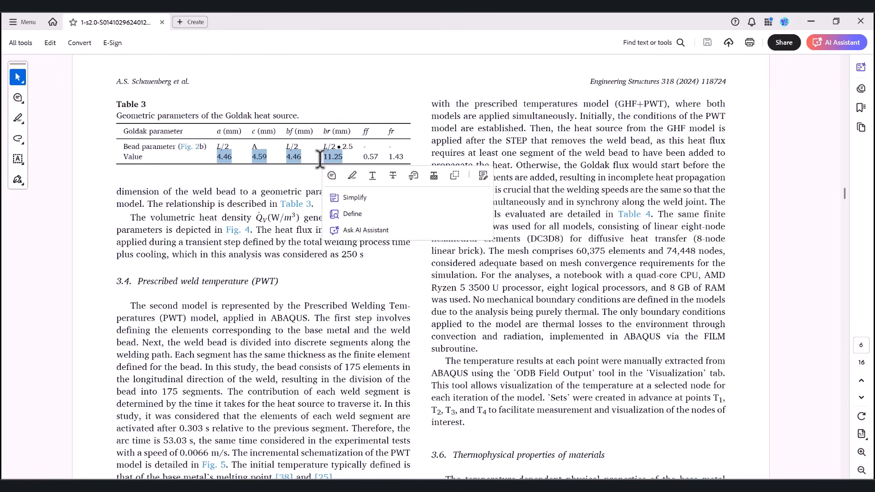
pyautogui.click(214, 155)
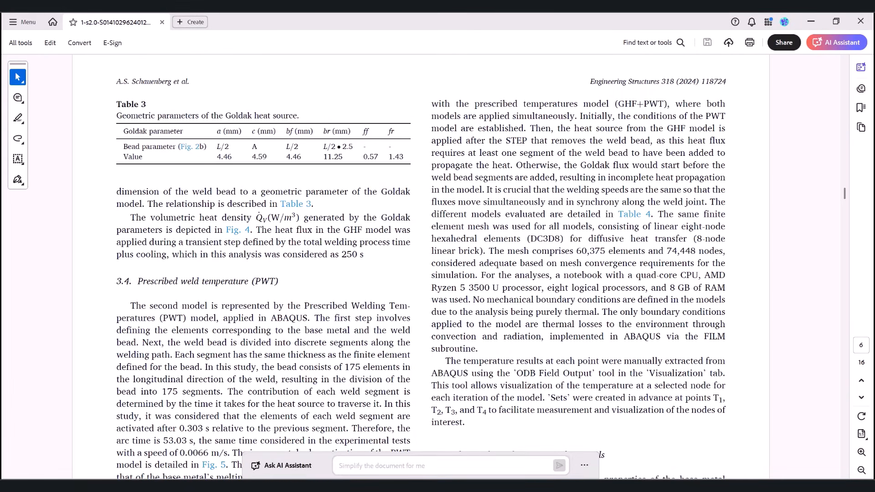
# Step: Switch back to Goldak.for in Visual Studio and review the heat input parameters eta, V, I and Q and the Qr and Qf formulas
pyautogui.click(587, 486)
pyautogui.scroll(-1, 71, 237)
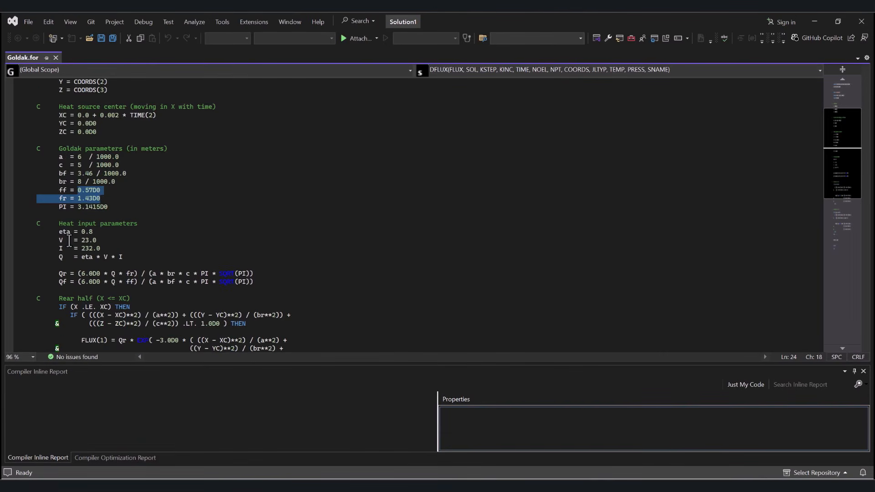
pyautogui.moveTo(58, 222); pyautogui.dragTo(136, 224)
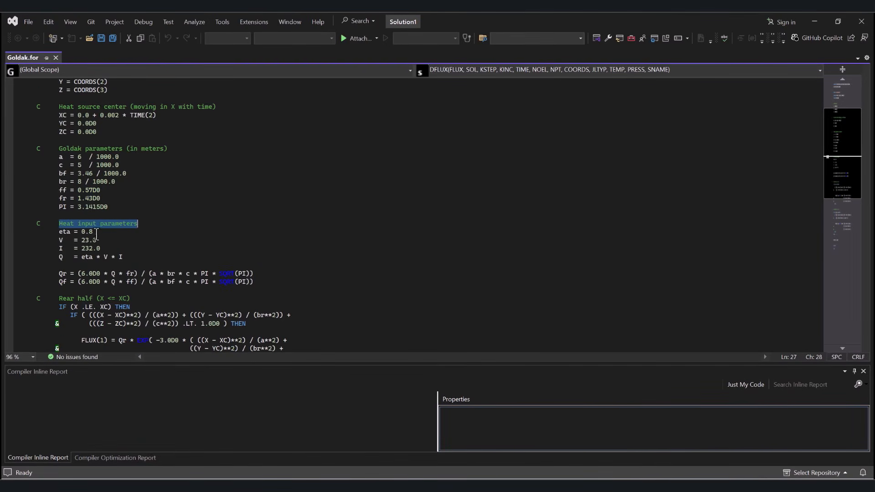
pyautogui.moveTo(60, 232); pyautogui.dragTo(89, 232)
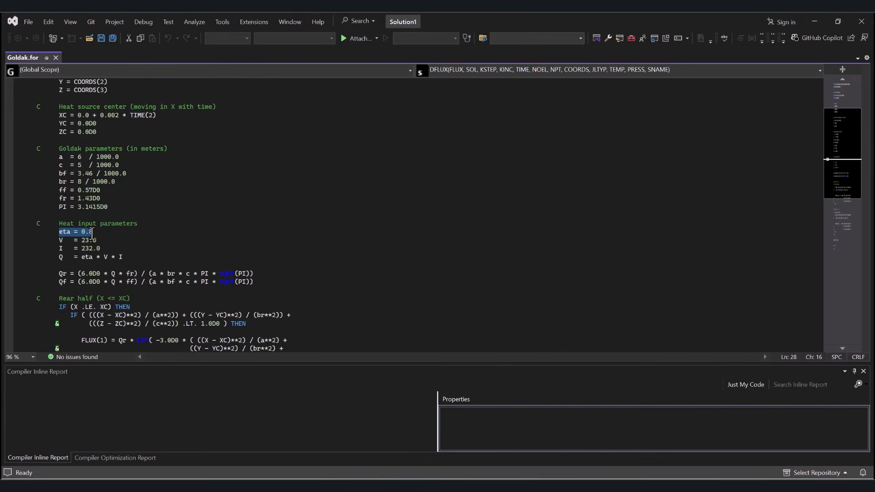
pyautogui.moveTo(59, 248); pyautogui.dragTo(64, 257)
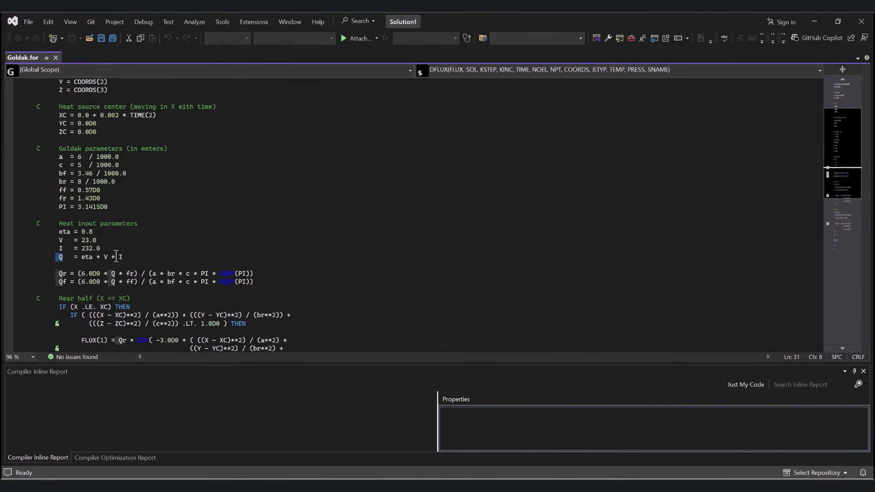
pyautogui.scroll(-1, 140, 278)
pyautogui.moveTo(56, 249); pyautogui.dragTo(71, 257)
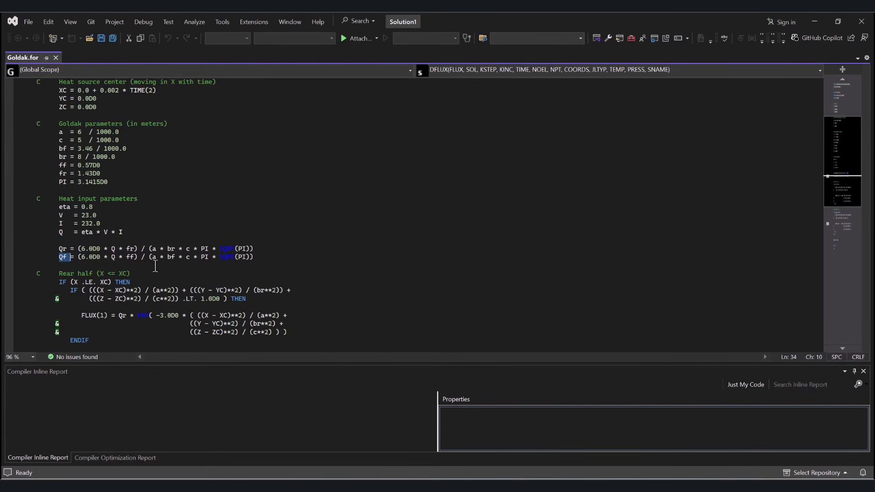
# Step: Return to the paper in Acrobat and check the terms before the exponential in the front flux equation (2)
pyautogui.click(609, 485)
pyautogui.scroll(15, 665, 298)
pyautogui.scroll(10, 661, 226)
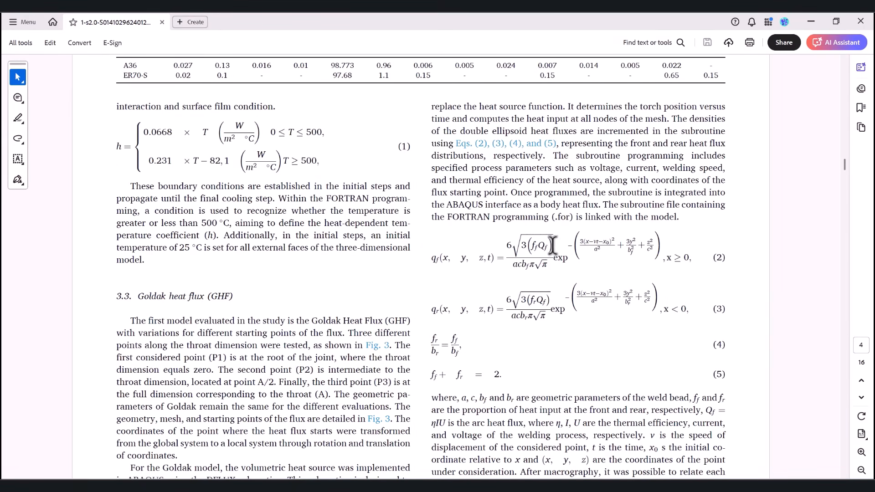
pyautogui.moveTo(557, 259); pyautogui.dragTo(569, 258)
pyautogui.click(545, 255)
# Step: Switch back to Goldak.for in Visual Studio and examine the Qr and Qf formulas and the rear-half ellipsoid condition for X .LE. XC
pyautogui.click(585, 485)
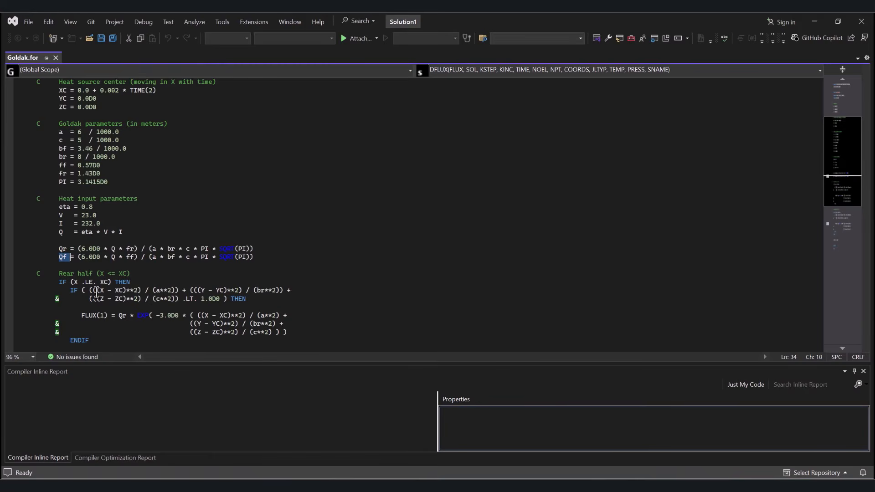
pyautogui.click(61, 249)
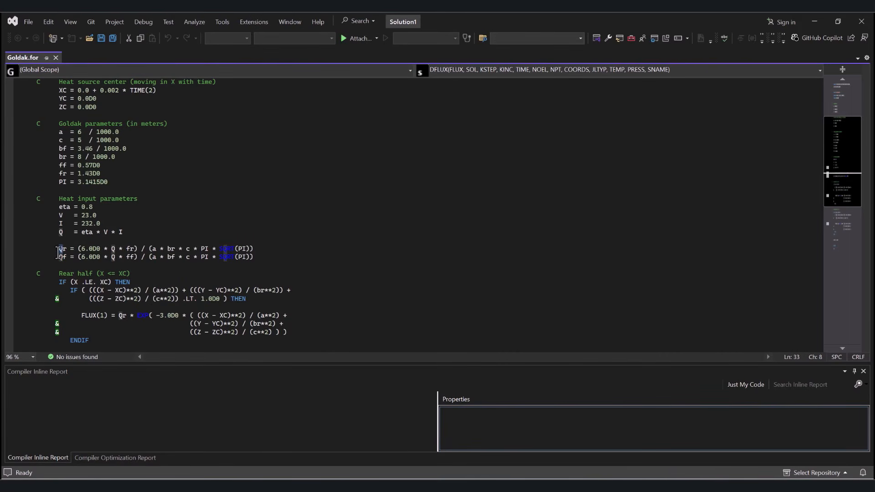
pyautogui.scroll(-1, 58, 252)
pyautogui.moveTo(59, 248); pyautogui.dragTo(131, 249)
pyautogui.scroll(-1, 117, 255)
pyautogui.click(63, 232)
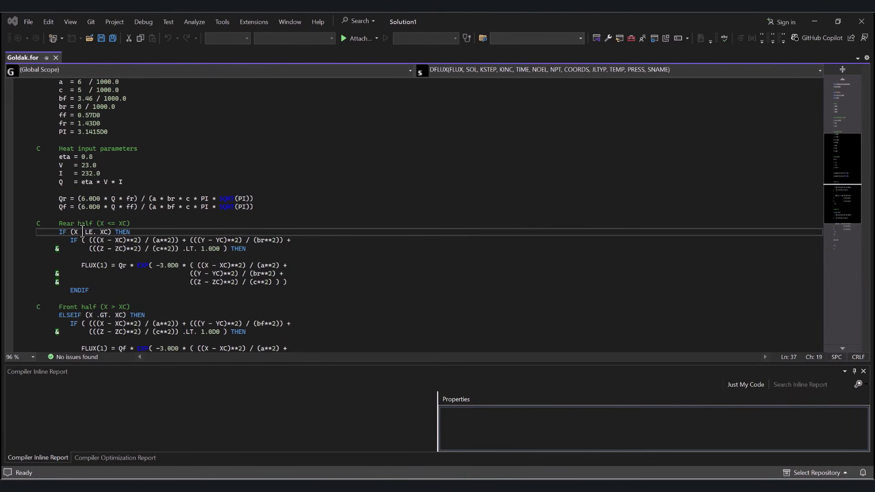
pyautogui.click(85, 232)
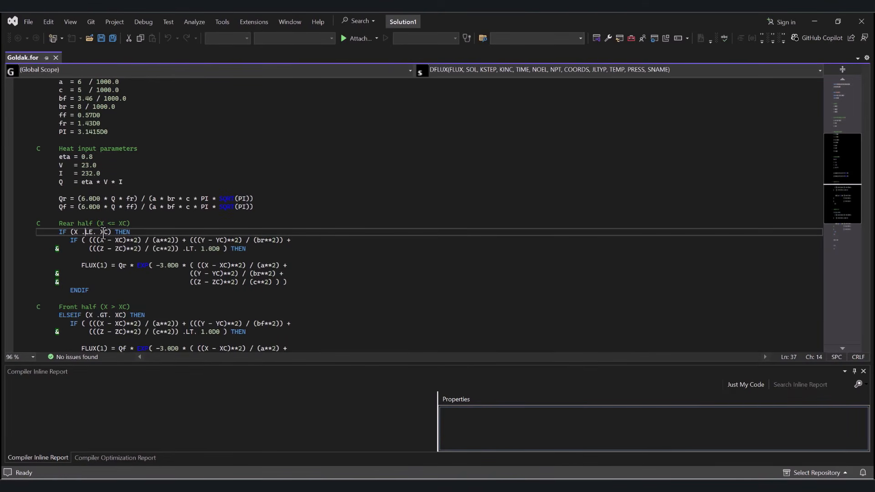
pyautogui.moveTo(76, 240); pyautogui.dragTo(246, 248)
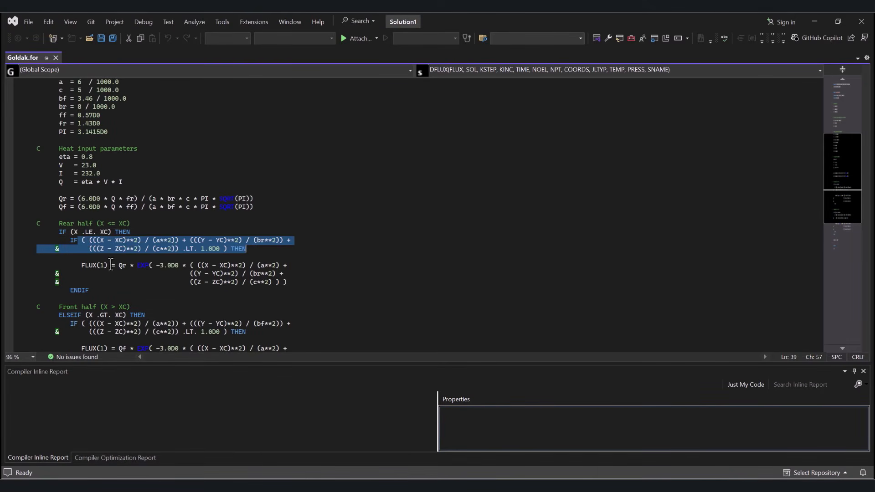
# Step: Compare the rear-half FLUX(1) expression with the flux equations in the Acrobat paper, and return to Goldak.for in Visual Studio
pyautogui.doubleClick(88, 265)
pyautogui.moveTo(118, 265); pyautogui.dragTo(125, 266)
pyautogui.click(139, 266)
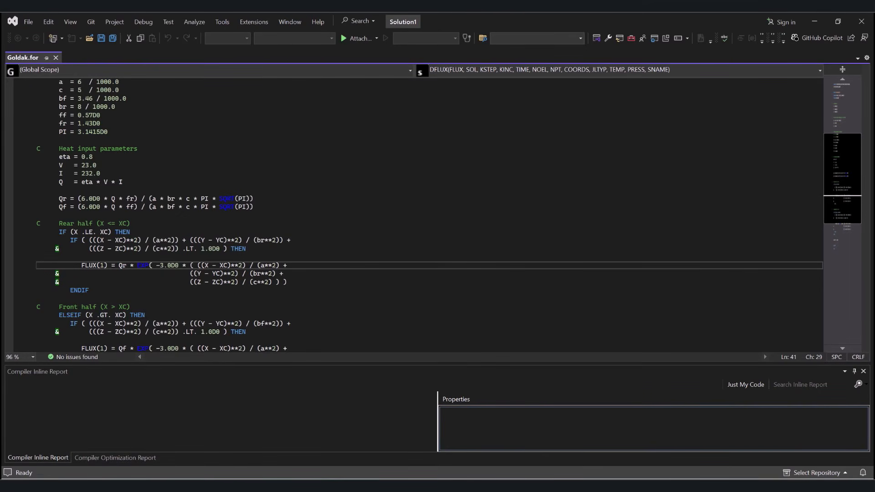
pyautogui.click(602, 431)
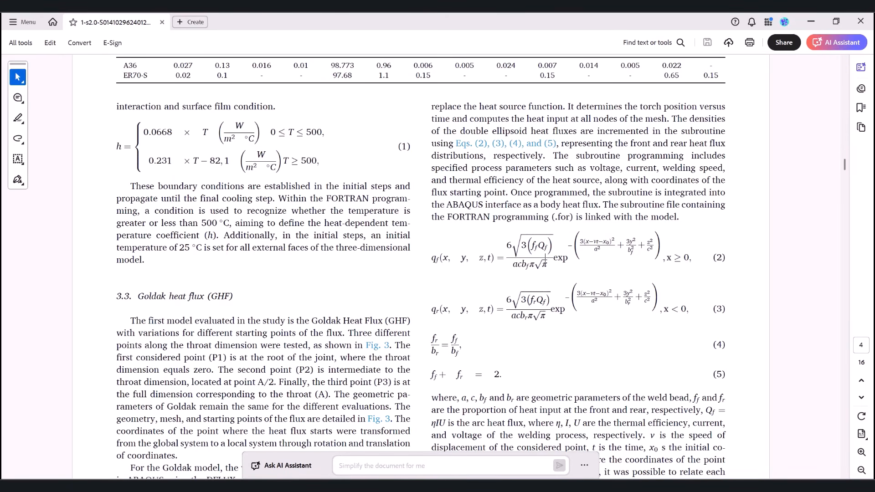
pyautogui.click(574, 432)
# Step: Review the front-half branch for X .GT. XC, its FLUX(1) expression with Qf, and the FLUX(2) = 0.0D0 assignment
pyautogui.scroll(-3, 104, 272)
pyautogui.click(74, 216)
pyautogui.scroll(-1, 62, 231)
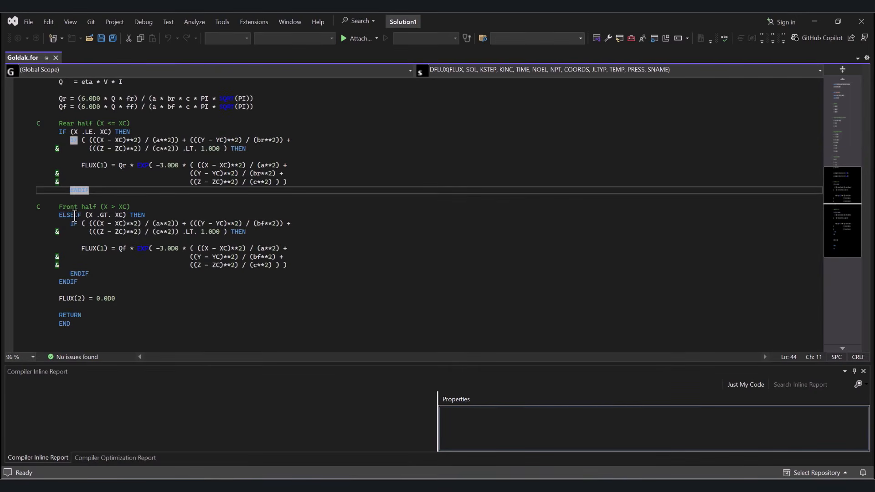
pyautogui.click(75, 215)
pyautogui.click(93, 216)
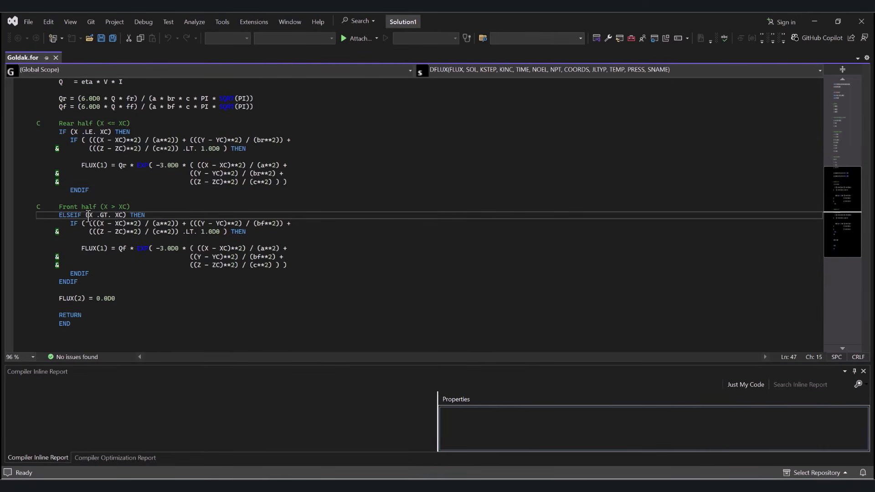
pyautogui.press('Right')
pyautogui.press('Right')
pyautogui.press('Right')
pyautogui.press('Right')
pyautogui.press('Right')
pyautogui.press('Right')
pyautogui.press('Right')
pyautogui.press('Right')
pyautogui.moveTo(81, 248); pyautogui.dragTo(272, 265)
pyautogui.moveTo(64, 298); pyautogui.dragTo(121, 298)
pyautogui.click(134, 302)
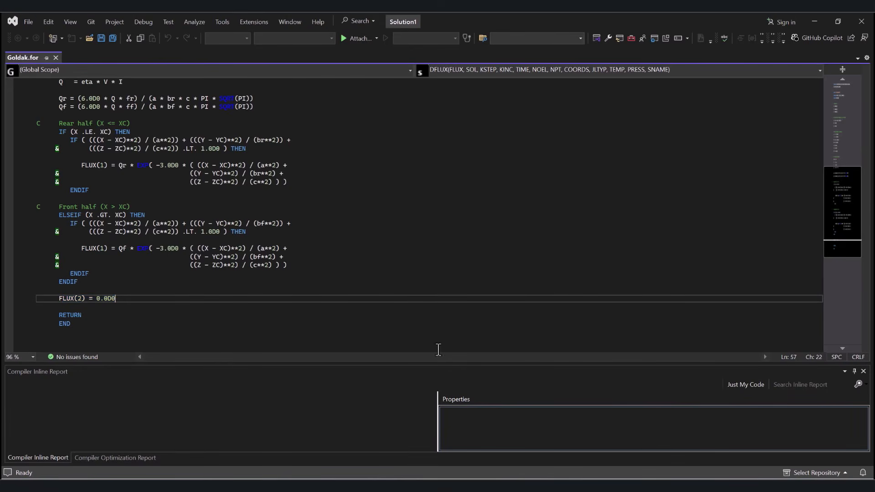
# Step: Try joining the continuation line of the rear-half IF condition onto the line above, and undo the change
pyautogui.scroll(2, 94, 219)
pyautogui.click(56, 199)
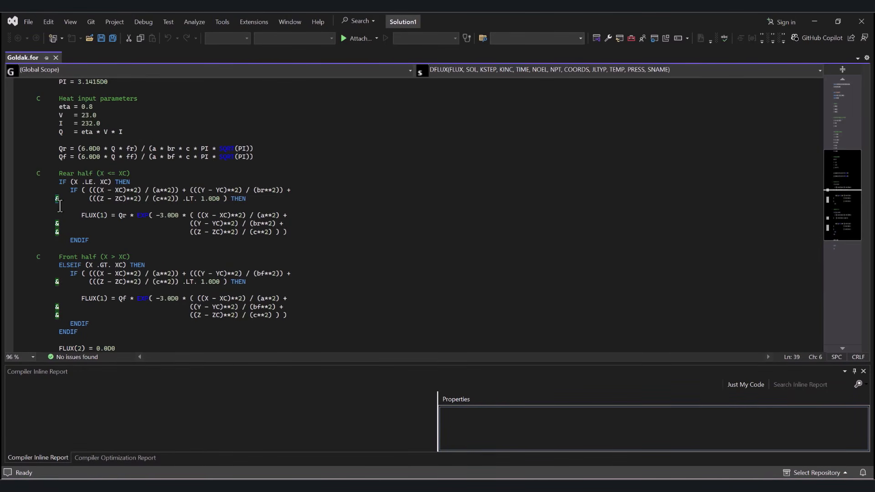
pyautogui.moveTo(89, 199); pyautogui.dragTo(290, 190)
pyautogui.click(414, 207)
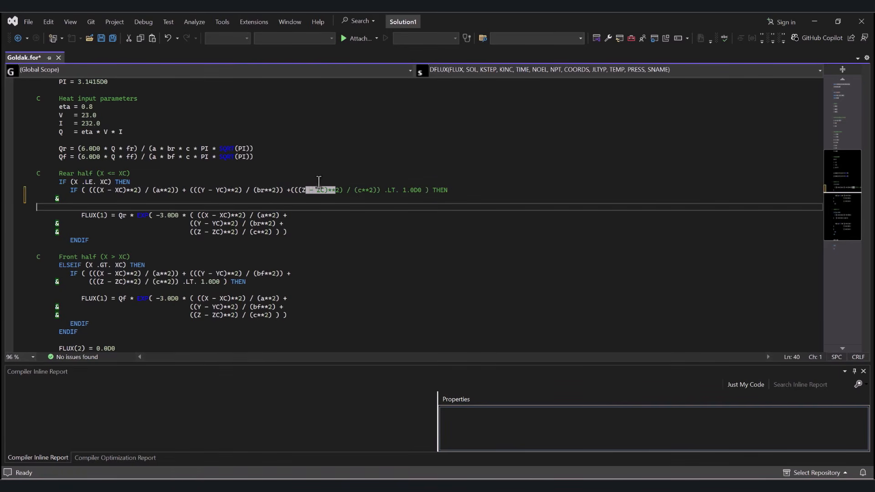
pyautogui.moveTo(310, 190); pyautogui.dragTo(449, 190)
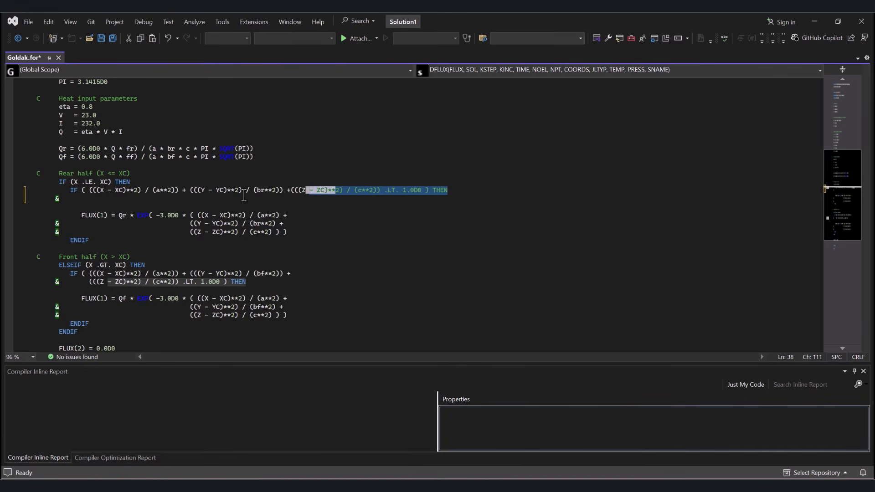
pyautogui.hotkey('ctrl', 'z')
pyautogui.hotkey('ctrl', 'z')
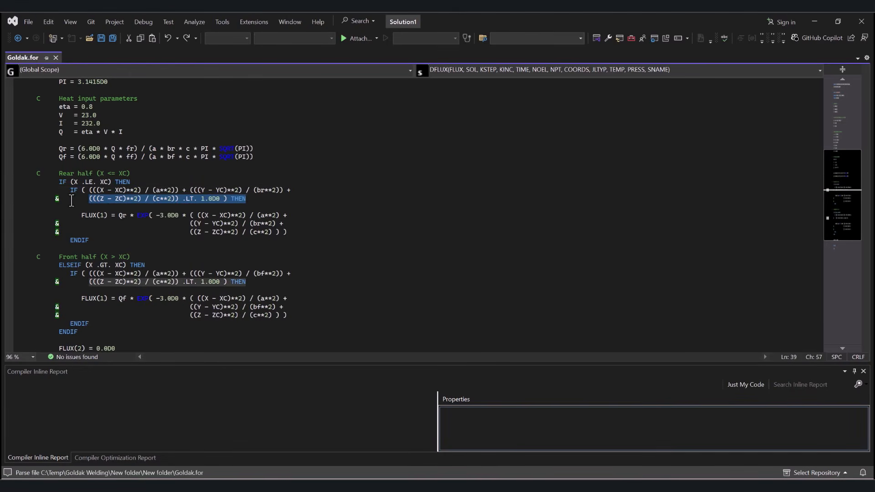
pyautogui.hotkey('ctrl', 'z')
# Step: Try 1 and * in place of & as the continuation character in the rear-half IF condition
pyautogui.moveTo(59, 199); pyautogui.dragTo(55, 199)
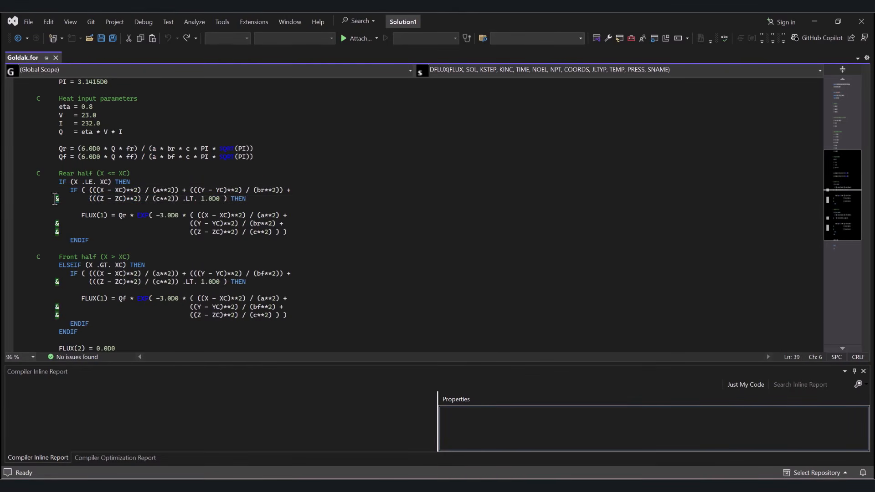
pyautogui.write('1')
pyautogui.click(63, 209)
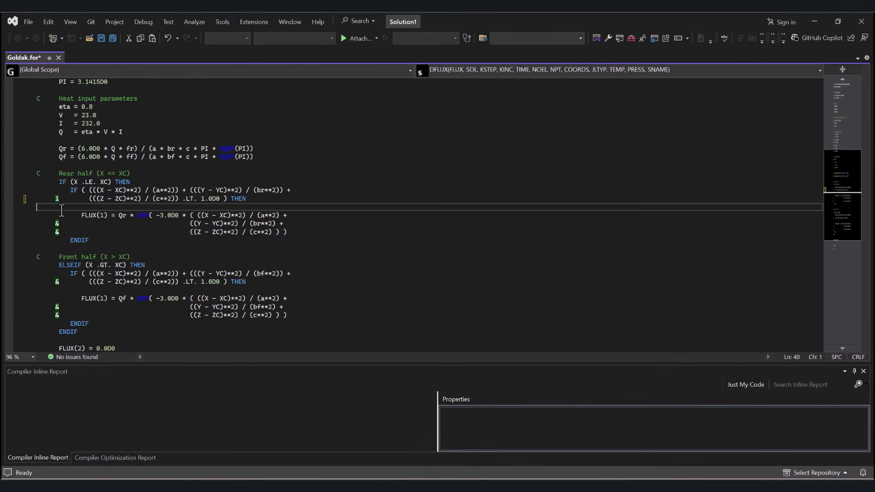
pyautogui.moveTo(59, 201); pyautogui.dragTo(55, 200)
pyautogui.write('*')
pyautogui.click(71, 206)
pyautogui.press('Up')
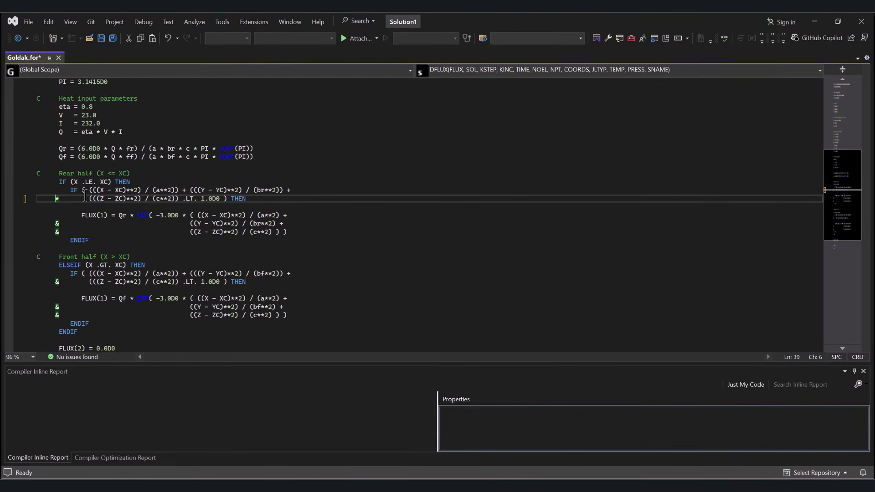
pyautogui.moveTo(239, 190); pyautogui.dragTo(294, 190)
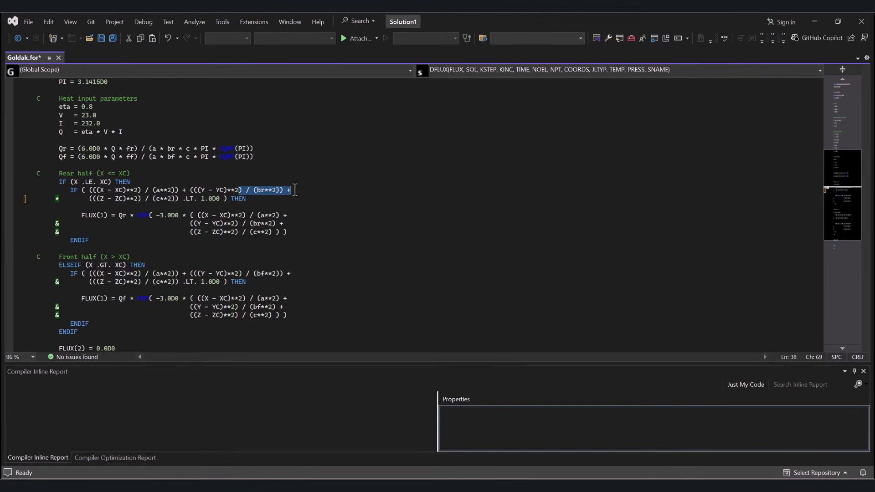
pyautogui.click(218, 191)
# Step: Save Goldak.for with the & continuation characters in place
pyautogui.scroll(-1, 486, 310)
pyautogui.click(475, 307)
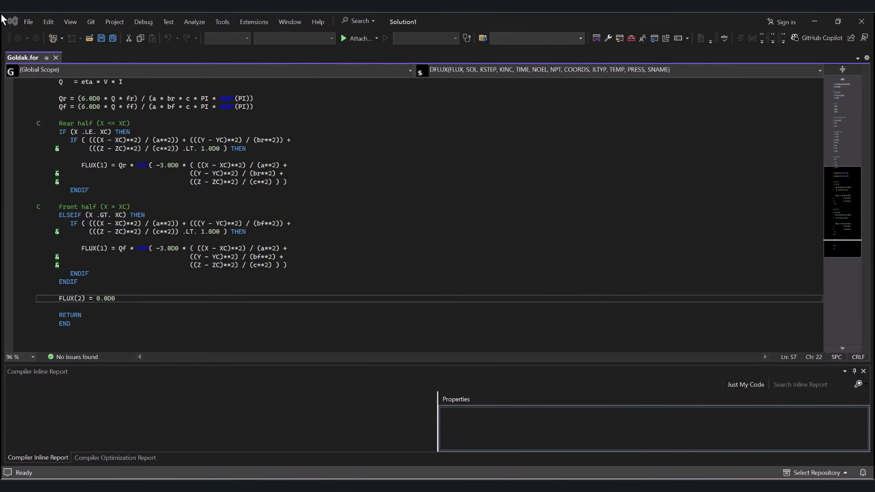
pyautogui.click(26, 22)
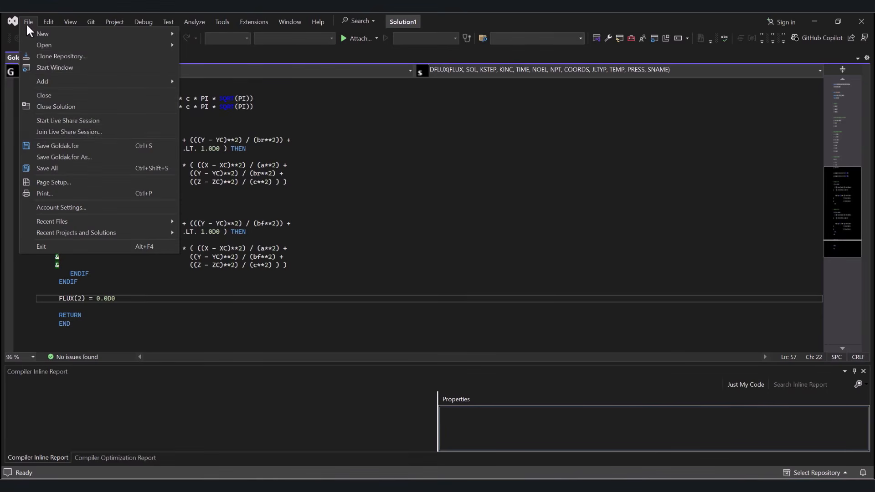
pyautogui.click(57, 144)
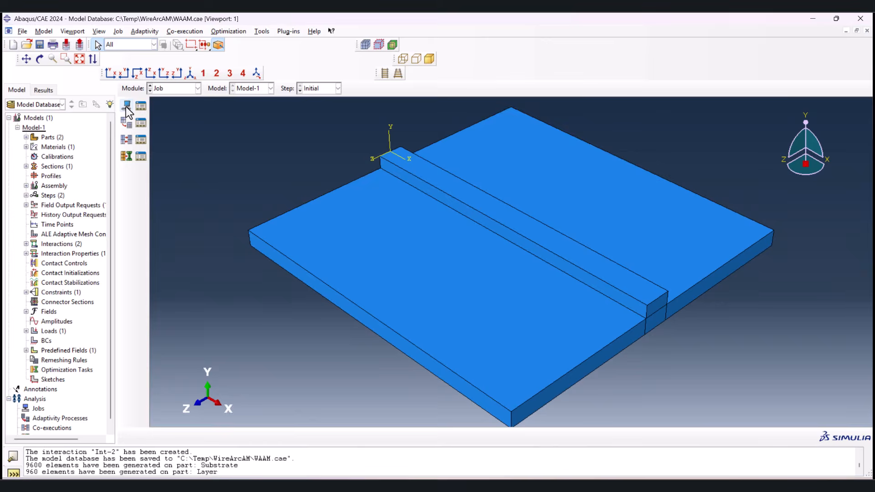
# Step: In Abaqus/CAE, create a job named WAAM for Model-1 with Goldak.for from the WireArcAM folder as its user subroutine file
pyautogui.click(127, 107)
pyautogui.write('WAAM')
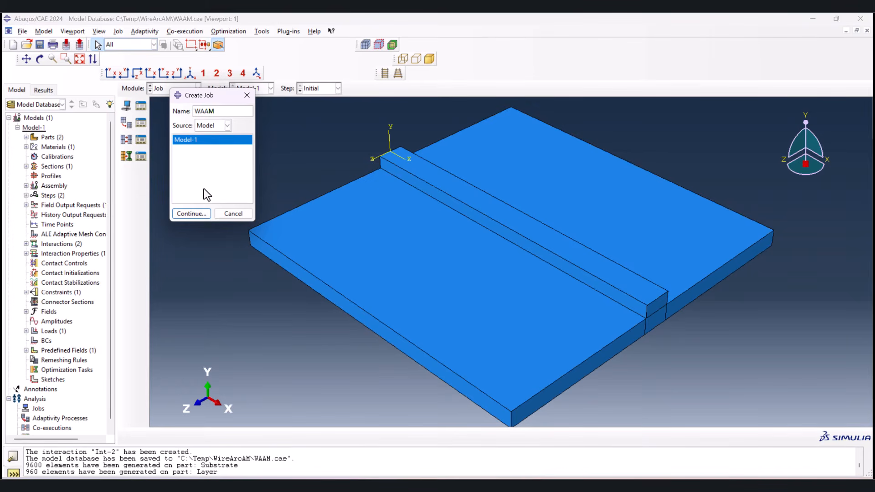
pyautogui.click(191, 213)
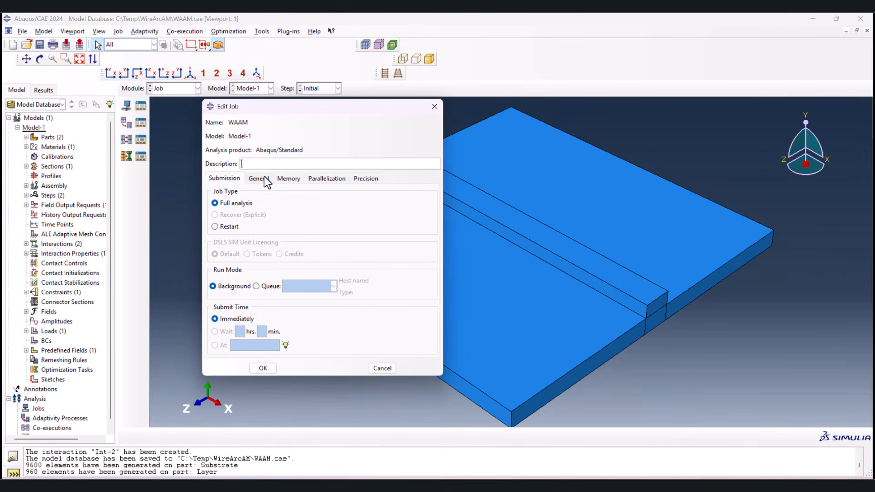
pyautogui.click(263, 182)
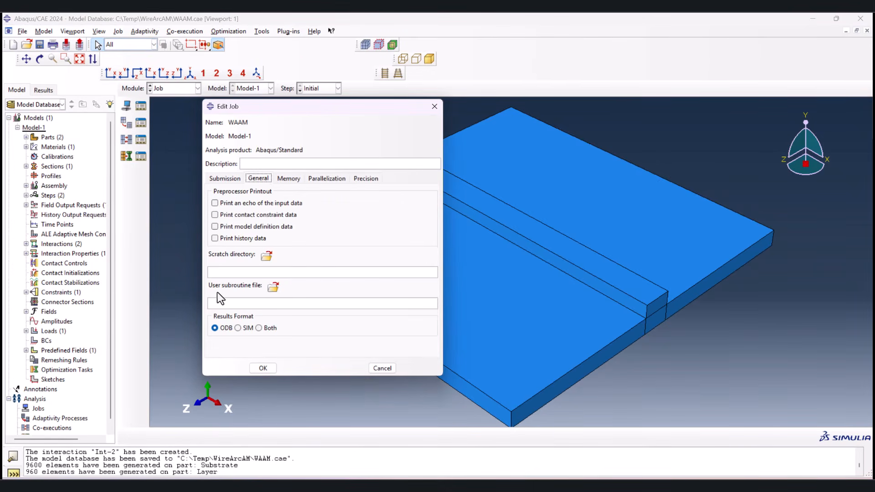
pyautogui.click(274, 289)
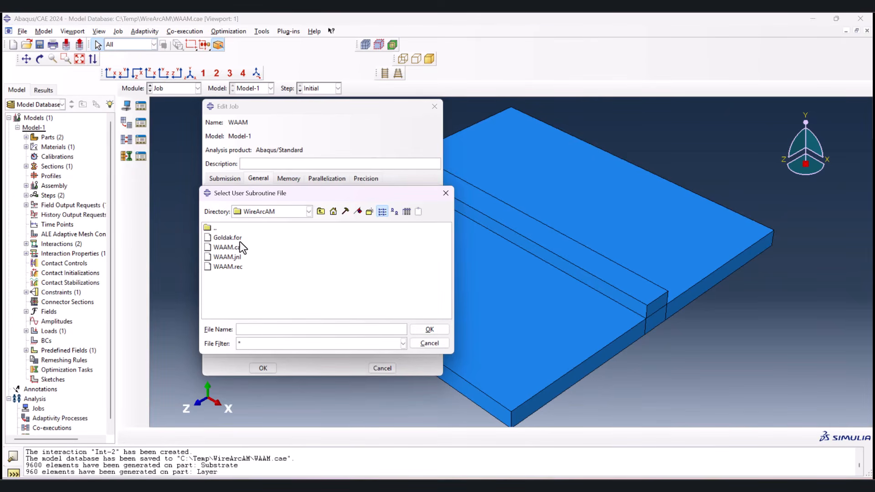
pyautogui.click(223, 238)
pyautogui.click(431, 326)
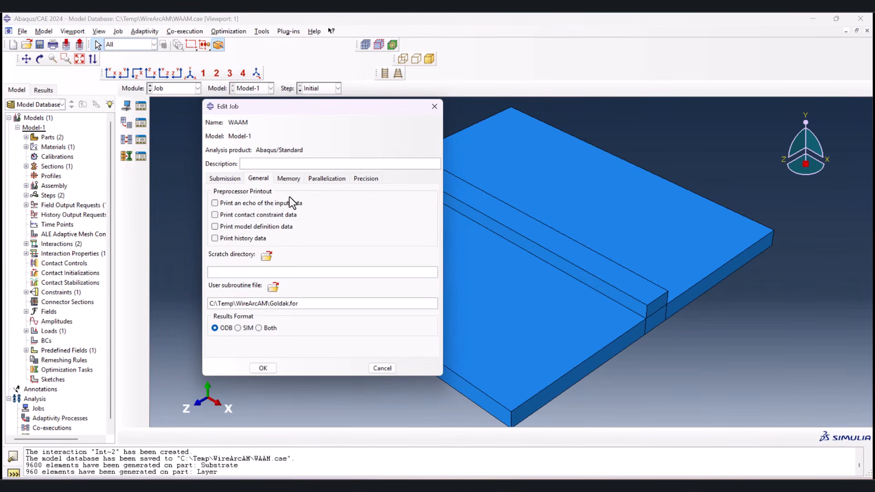
# Step: Enable multiple processors for the WAAM job with 8 processors, keep it as a full analysis and confirm the job settings
pyautogui.click(324, 178)
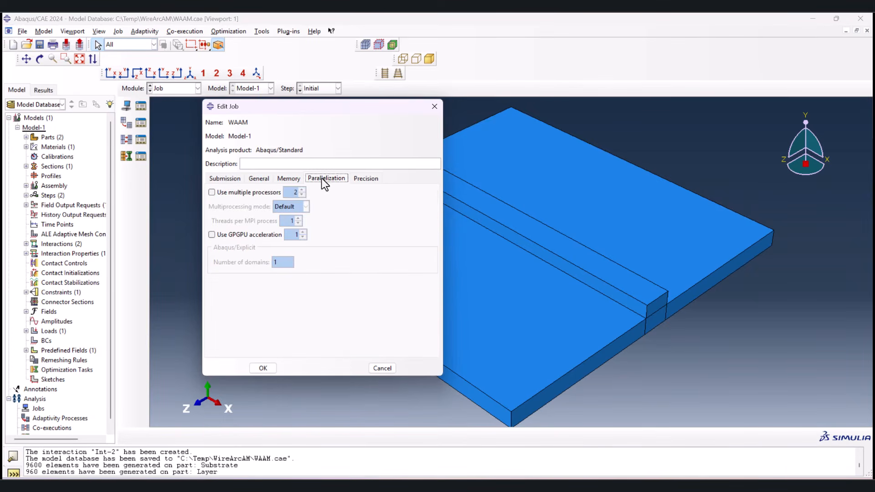
pyautogui.click(252, 193)
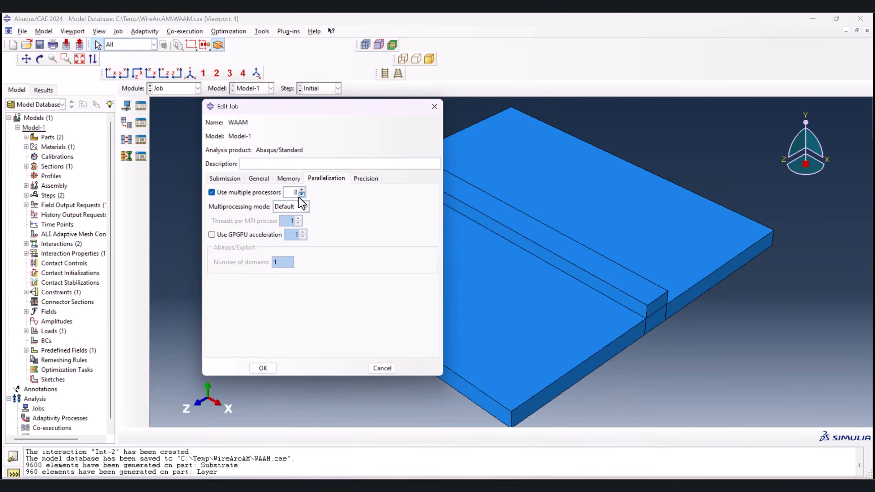
pyautogui.click(231, 180)
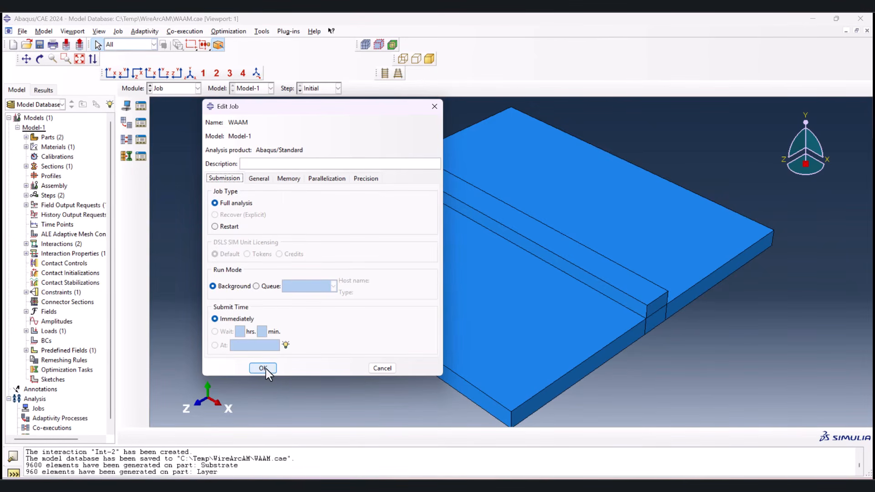
pyautogui.click(264, 368)
# Step: Submit the WAAM job for analysis, continuing without history output for Step-1
pyautogui.click(141, 107)
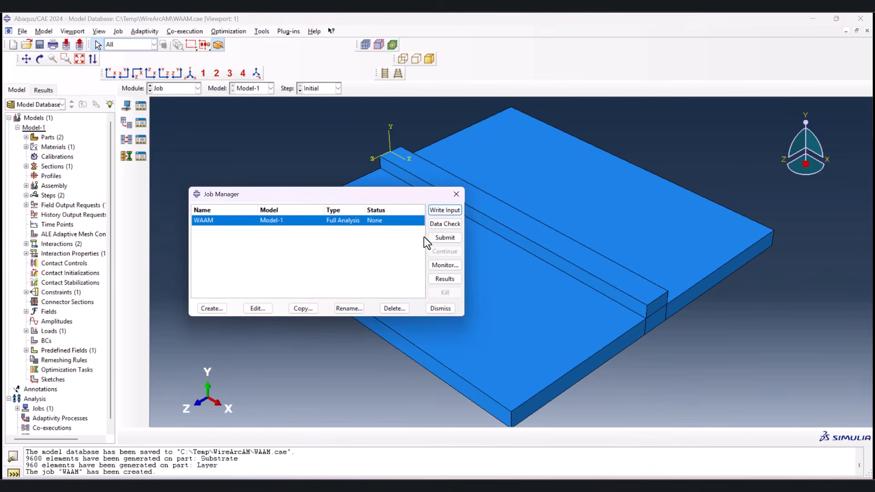
pyautogui.click(439, 236)
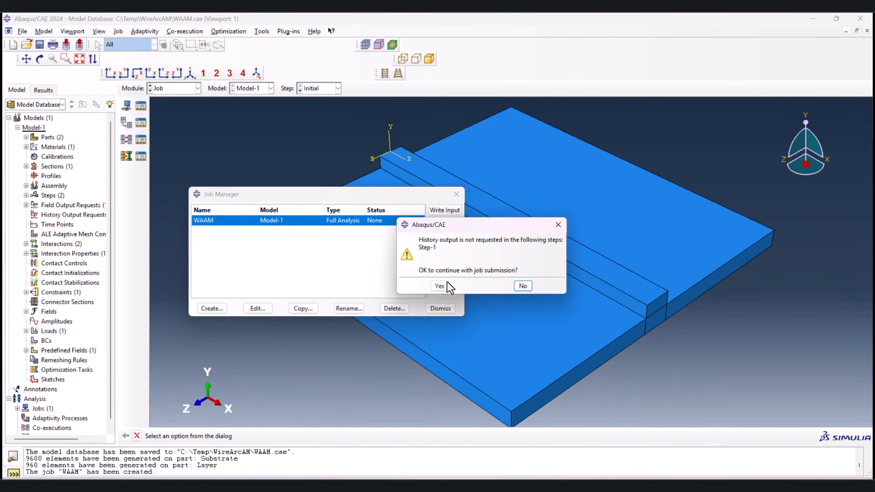
pyautogui.click(440, 286)
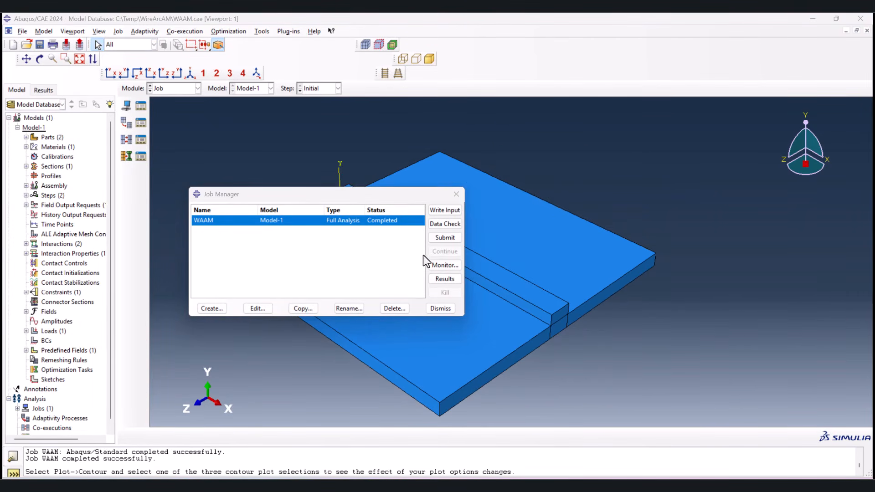
# Step: Open the WAAM job results as an NT11 contour plot and set the displayed frame of Step-1 to 203
pyautogui.click(443, 281)
pyautogui.click(126, 155)
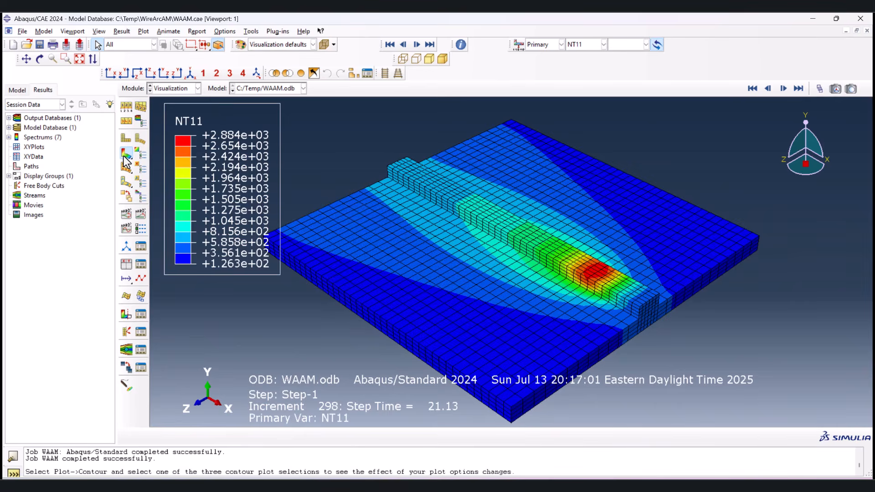
pyautogui.click(818, 91)
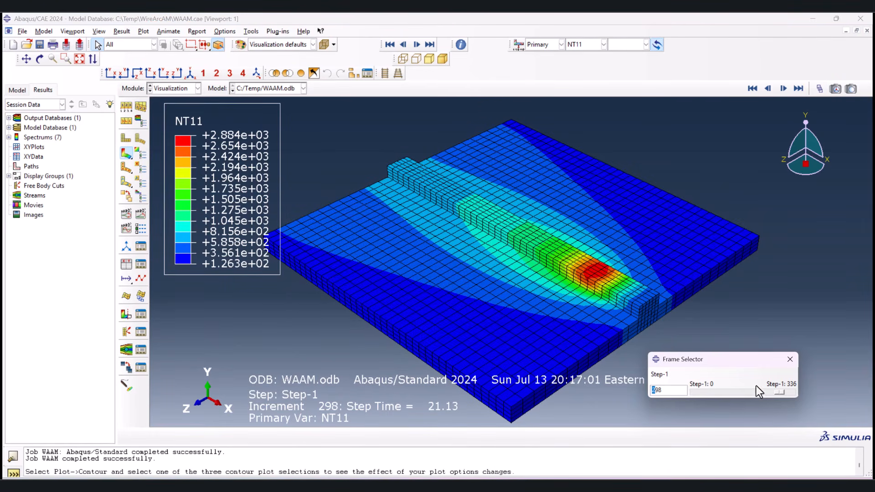
pyautogui.moveTo(778, 392); pyautogui.dragTo(756, 395)
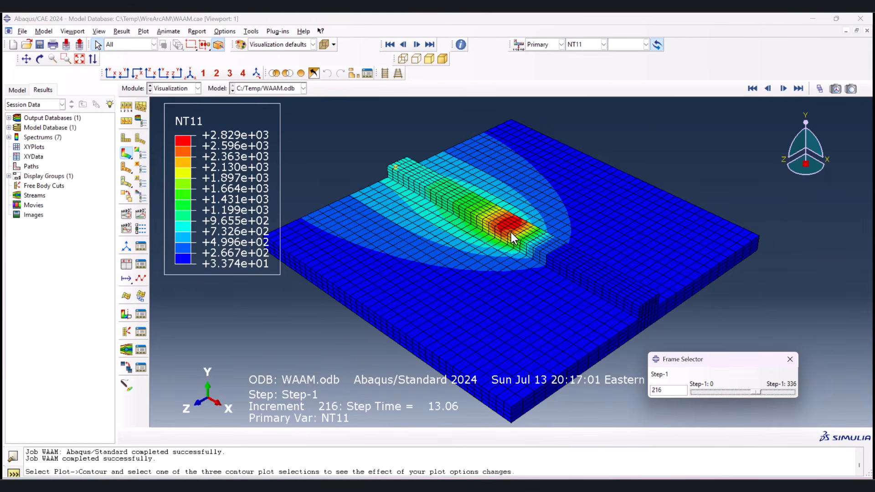
pyautogui.moveTo(756, 392)
pyautogui.mouseDown()
pyautogui.moveTo(793, 394)
pyautogui.moveTo(696, 387)
pyautogui.moveTo(690, 379)
pyautogui.moveTo(755, 389)
pyautogui.mouseUp()
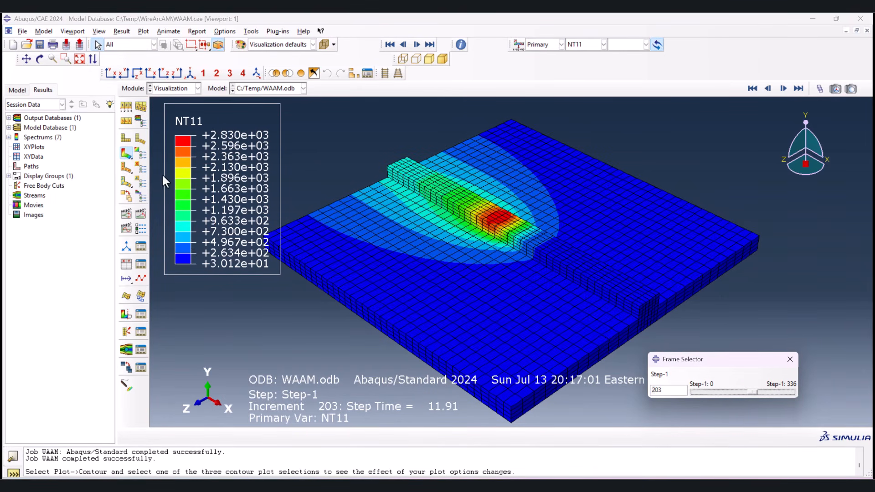
# Step: Set the maximum limit of the NT11 contour plot to 2500
pyautogui.click(141, 154)
pyautogui.click(49, 139)
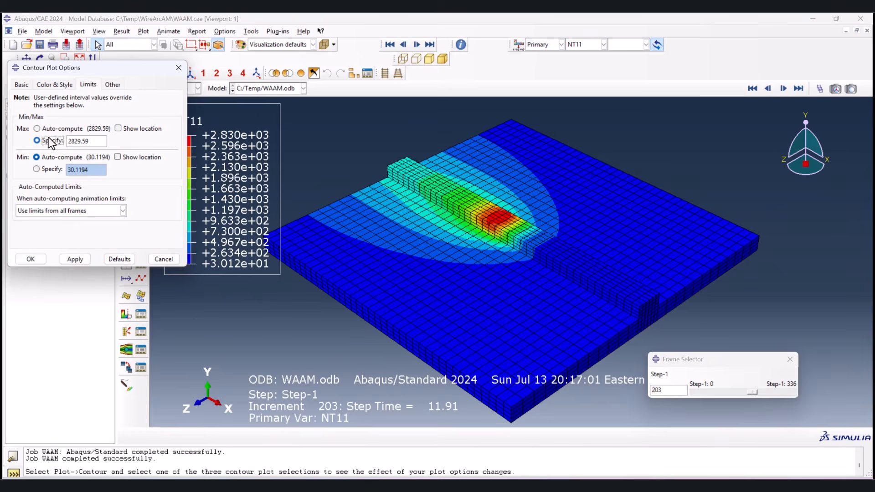
pyautogui.click(84, 261)
pyautogui.doubleClick(81, 141)
pyautogui.write('2500')
pyautogui.click(81, 258)
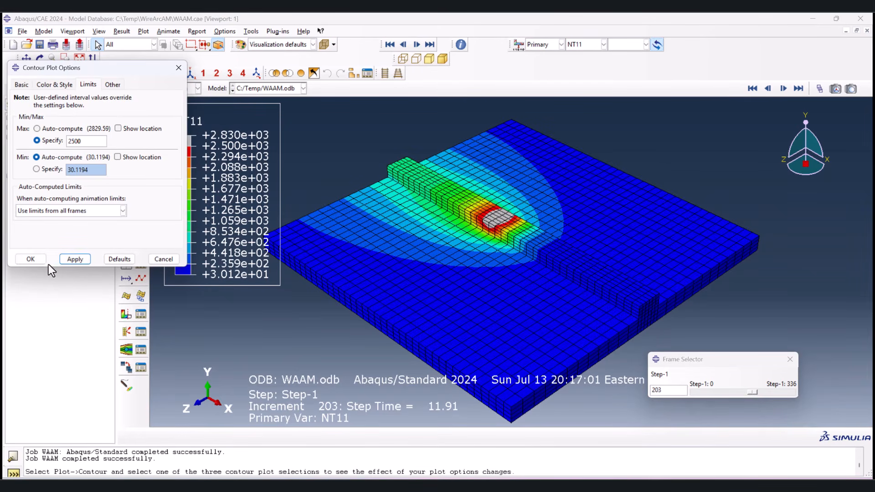
pyautogui.click(35, 260)
# Step: Scrub the results back toward the first frames, play the time-history animation of the moving heat source and stop it
pyautogui.moveTo(752, 392); pyautogui.dragTo(697, 391)
pyautogui.click(141, 213)
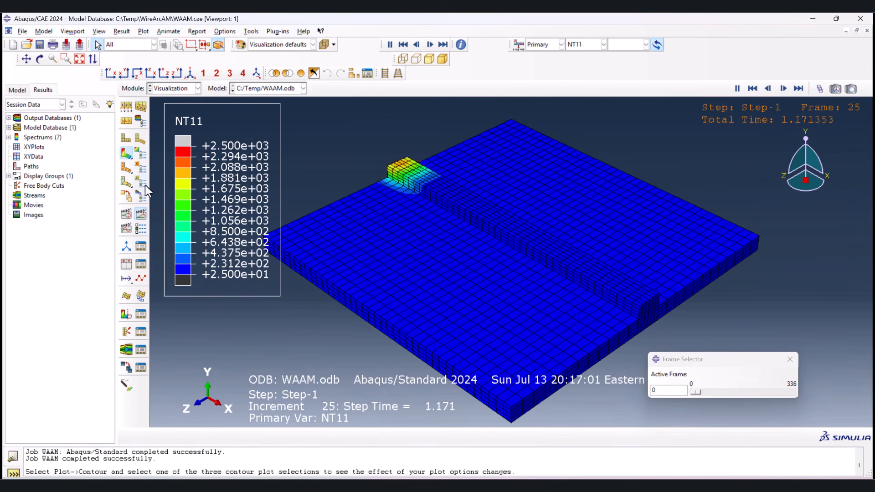
pyautogui.click(142, 213)
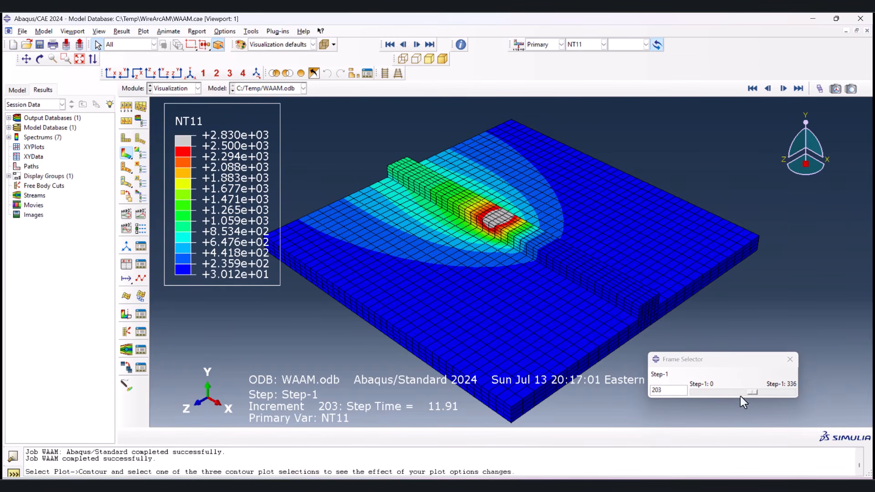
# Step: Set the displayed frame of Step-1 to 223 and close the frame selector
pyautogui.moveTo(753, 393)
pyautogui.mouseDown()
pyautogui.moveTo(785, 390)
pyautogui.moveTo(764, 393)
pyautogui.mouseUp()
pyautogui.click(789, 359)
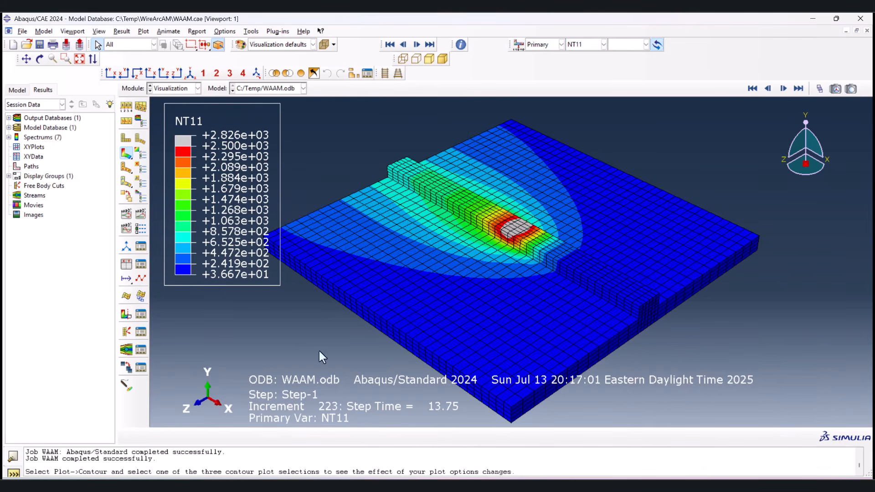
# Step: Start XY data extraction from ODB field output, with the Unique Nodal position and the NT11 variable
pyautogui.click(126, 266)
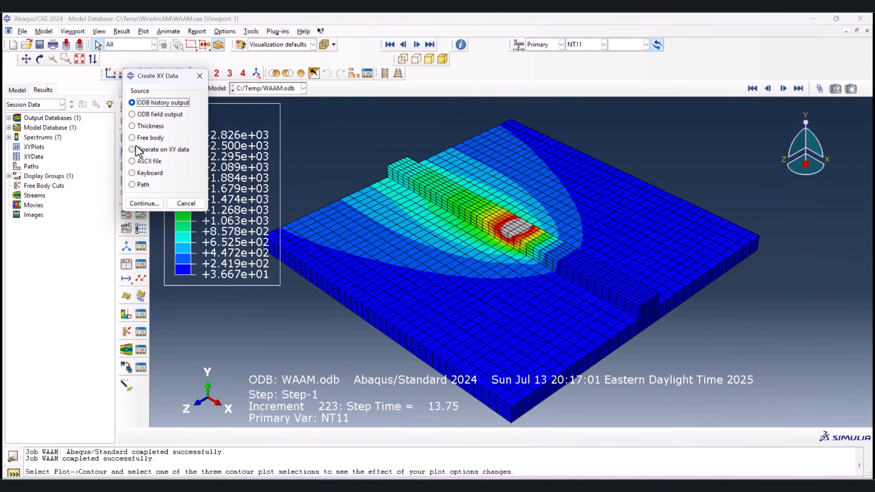
pyautogui.click(145, 203)
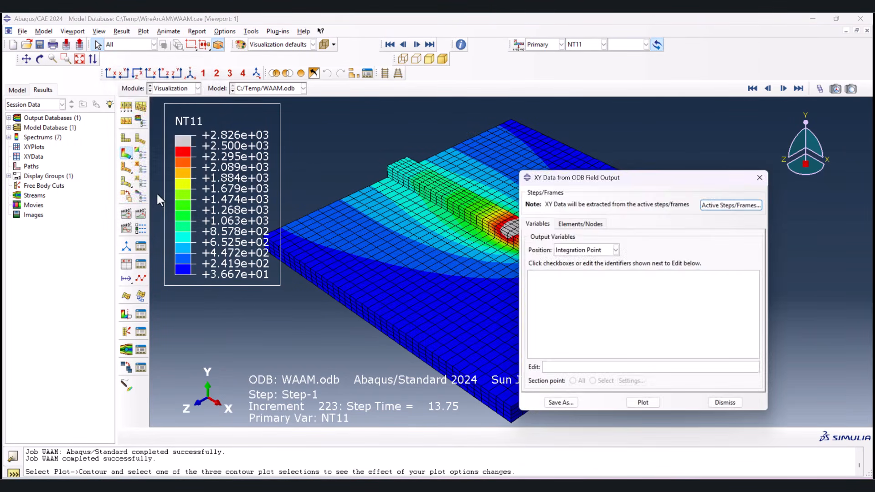
pyautogui.click(588, 250)
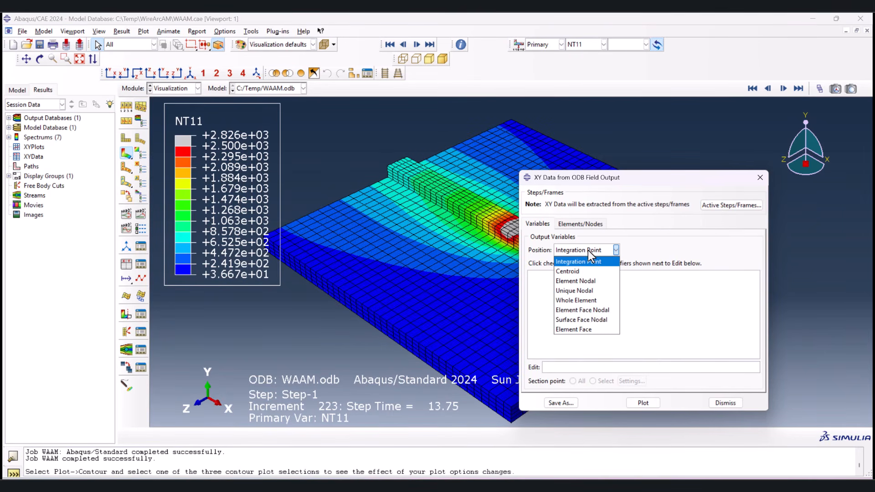
pyautogui.click(585, 294)
pyautogui.click(546, 278)
# Step: Pick six nodes from the melt pool down into the substrate in the viewport and plot their NT11 temperature histories
pyautogui.click(574, 224)
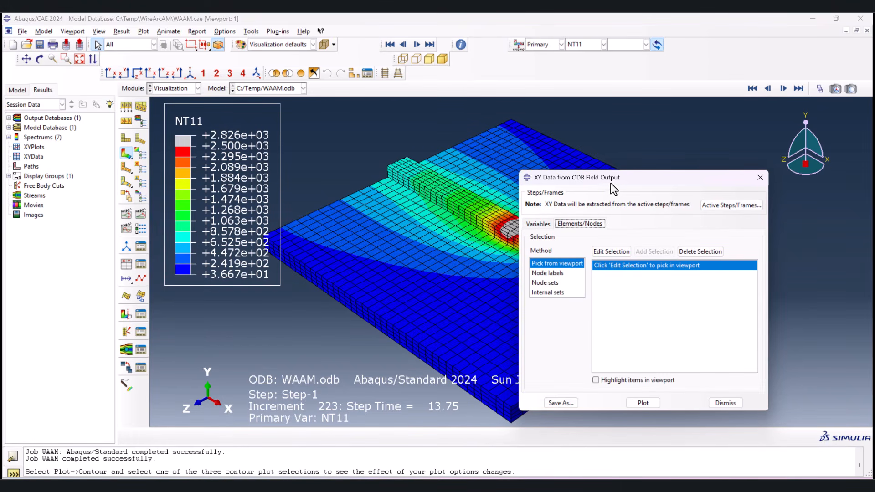
pyautogui.moveTo(610, 184); pyautogui.dragTo(741, 182)
pyautogui.click(716, 249)
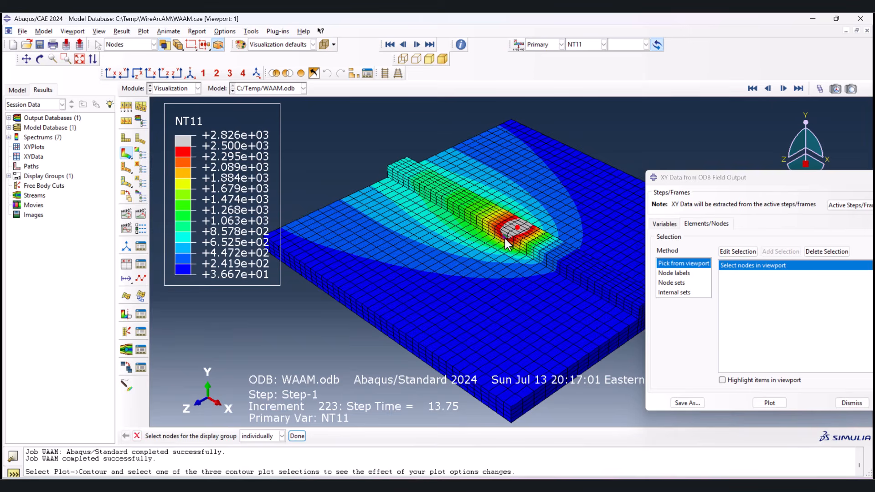
pyautogui.scroll(5, 504, 241)
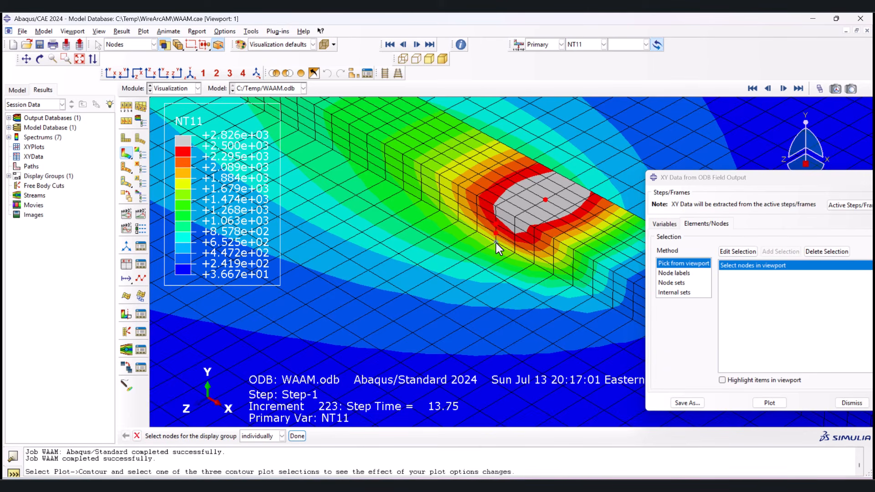
pyautogui.click(466, 259)
pyautogui.scroll(2, 471, 234)
pyautogui.scroll(-3, 471, 234)
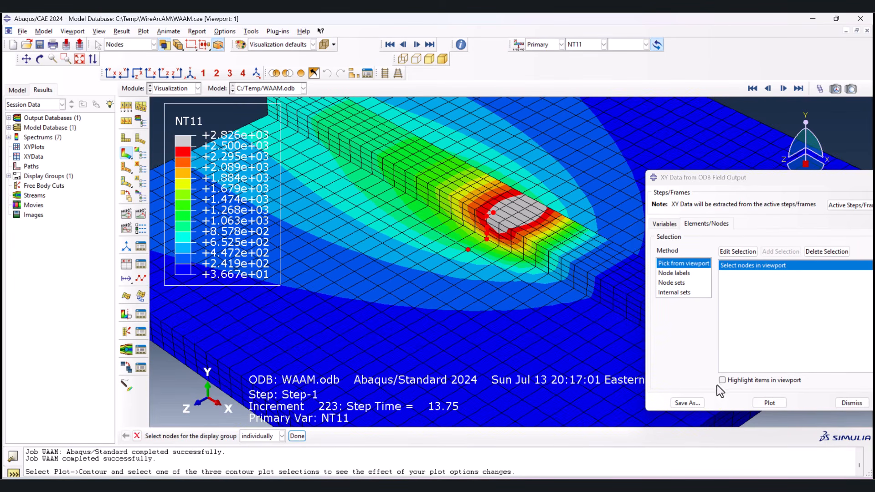
pyautogui.click(768, 402)
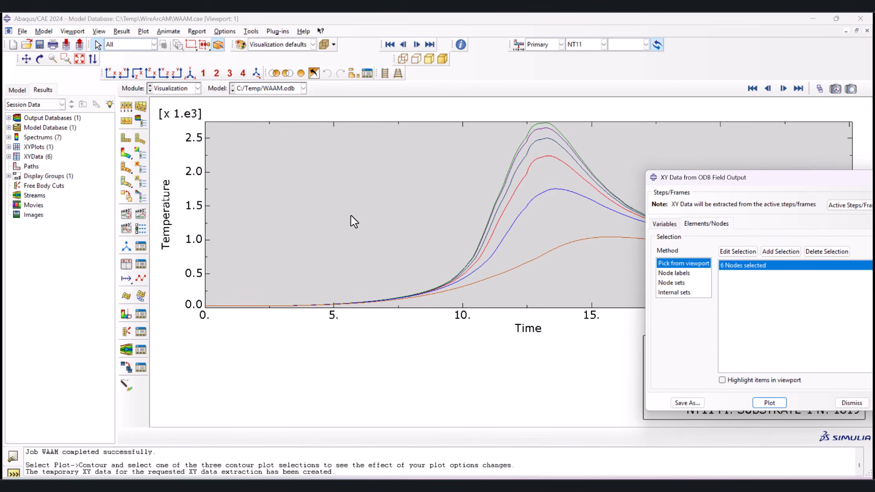
pyautogui.scroll(1, 285, 242)
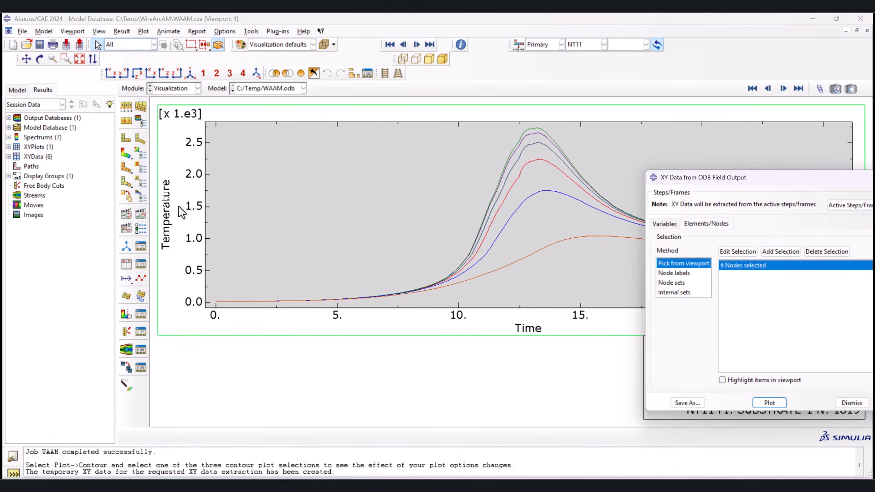
pyautogui.moveTo(768, 181); pyautogui.dragTo(745, 411)
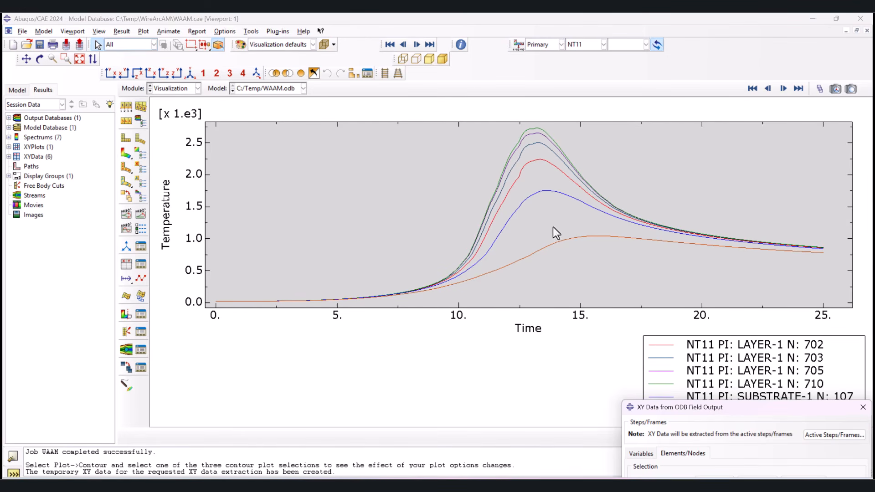
pyautogui.keyDown('ctrl'); pyautogui.keyDown('alt'); pyautogui.moveTo(438, 343); pyautogui.dragTo(455, 343, button='middle'); pyautogui.keyUp('alt'); pyautogui.keyUp('ctrl')
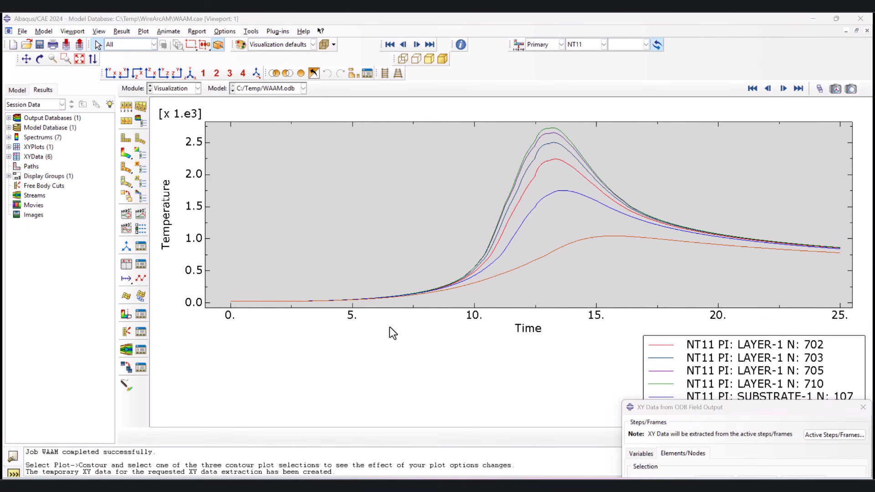
# Step: Open the XY data of LAYER-1 node 702 for editing and copy all of its time and temperature rows
pyautogui.click(9, 157)
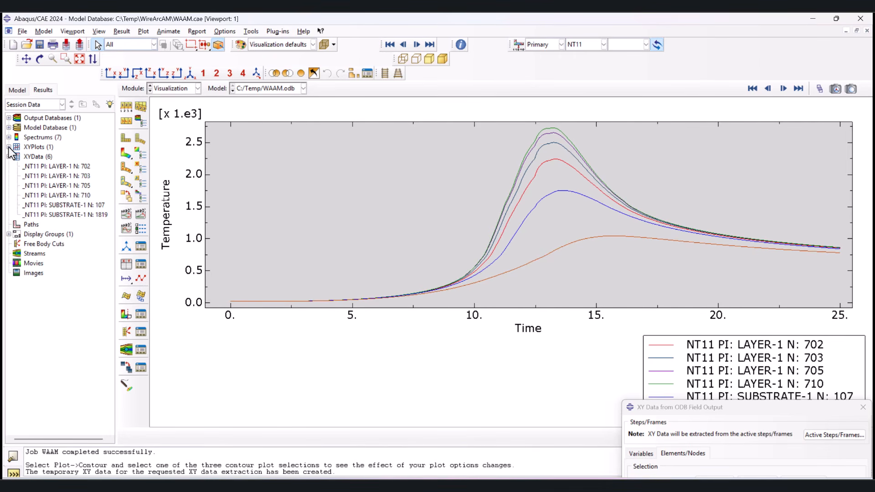
pyautogui.click(36, 167)
pyautogui.rightClick(35, 167)
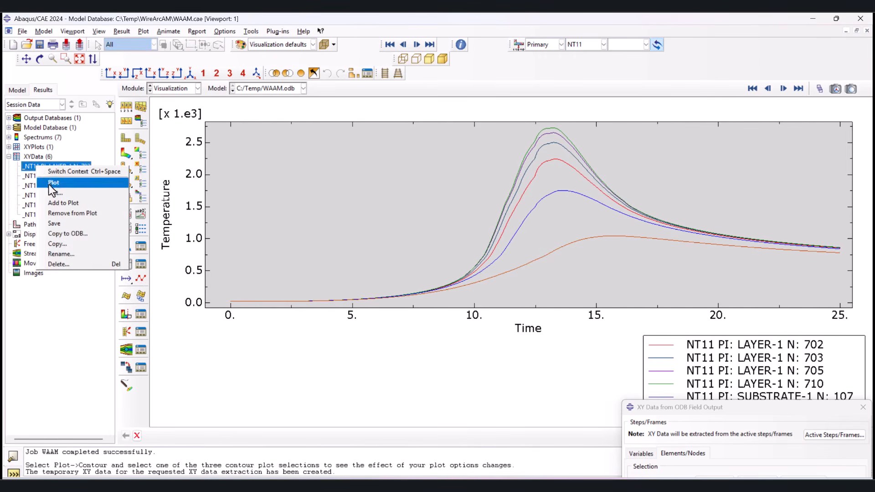
pyautogui.click(61, 189)
pyautogui.moveTo(184, 153)
pyautogui.mouseDown()
pyautogui.moveTo(242, 283)
pyautogui.moveTo(217, 242)
pyautogui.moveTo(190, 149)
pyautogui.mouseUp()
pyautogui.click(189, 150)
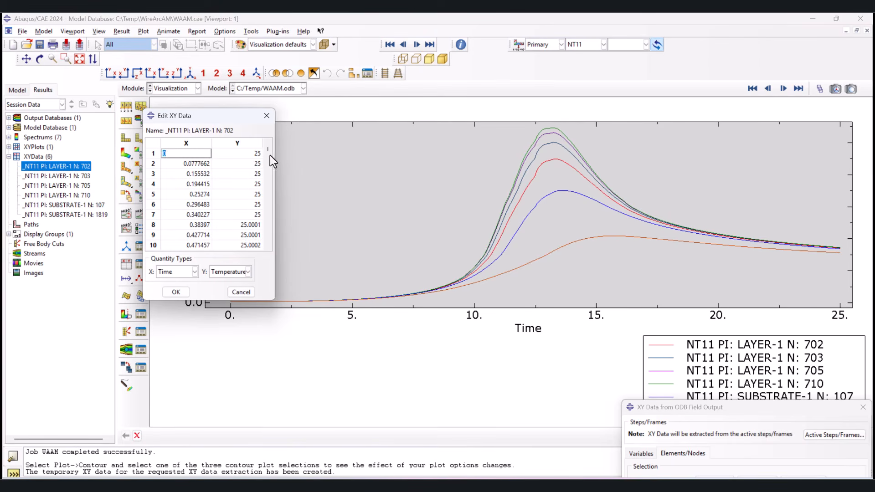
pyautogui.moveTo(267, 149); pyautogui.dragTo(264, 250)
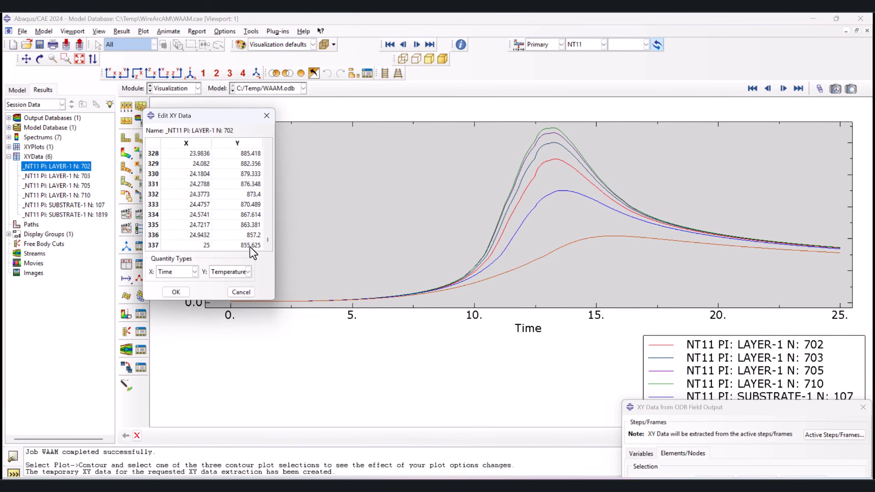
pyautogui.keyDown('shift'); pyautogui.click(250, 246); pyautogui.keyUp('shift')
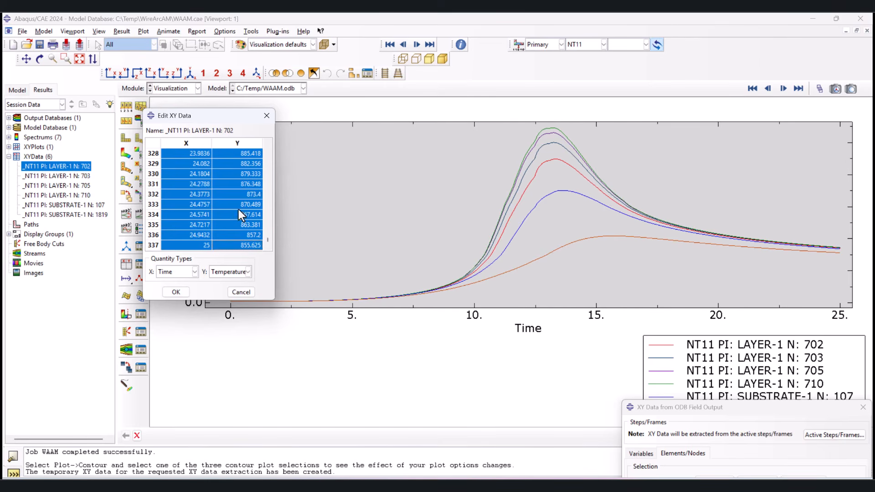
pyautogui.rightClick(238, 210)
pyautogui.click(251, 229)
# Step: Switch to Excel and paste the copied time and temperature data into the blank workbook starting at A1
pyautogui.press('super')
pyautogui.write('ex')
pyautogui.press('Return')
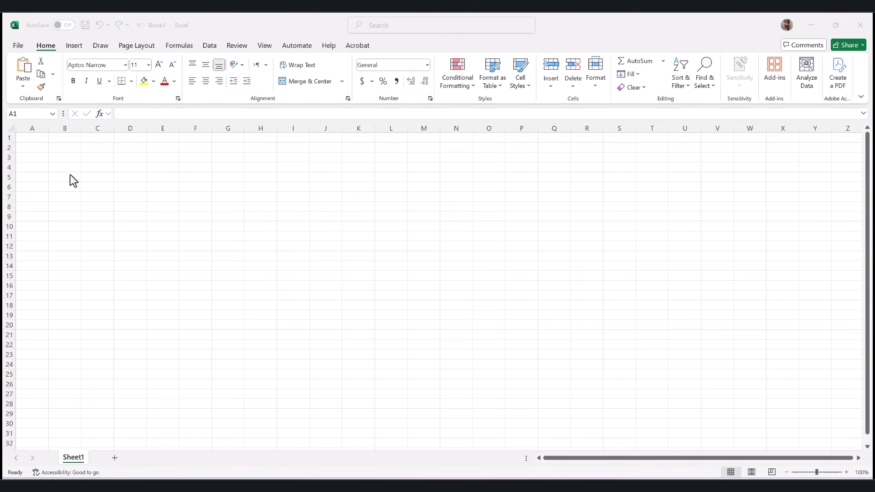
pyautogui.hotkey('ctrl', 'v')
# Step: Insert a smooth-line scatter chart of columns A and B and place it beside the data
pyautogui.moveTo(33, 128); pyautogui.dragTo(64, 128)
pyautogui.click(73, 45)
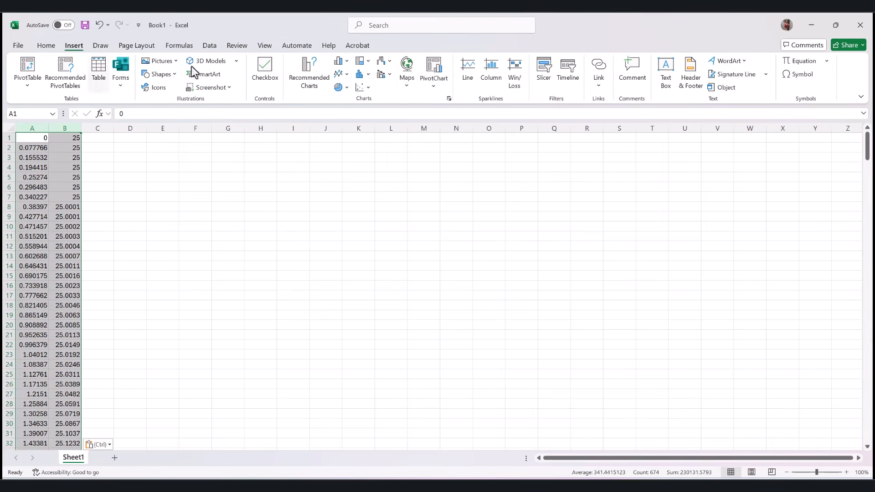
pyautogui.click(365, 87)
pyautogui.click(427, 128)
pyautogui.moveTo(463, 231)
pyautogui.mouseDown()
pyautogui.moveTo(312, 207)
pyautogui.moveTo(301, 170)
pyautogui.mouseUp()
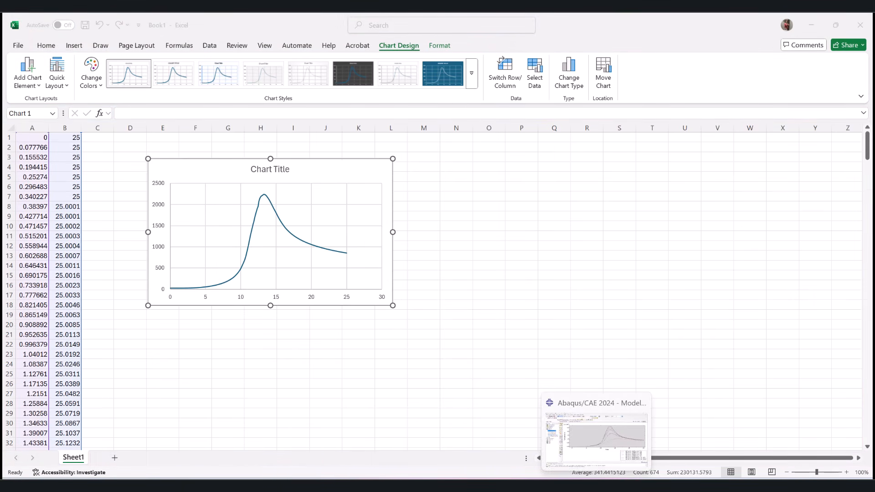
# Step: Switch back to Abaqus/CAE, display the NT11 contour plot again and close the XY data editor
pyautogui.click(594, 481)
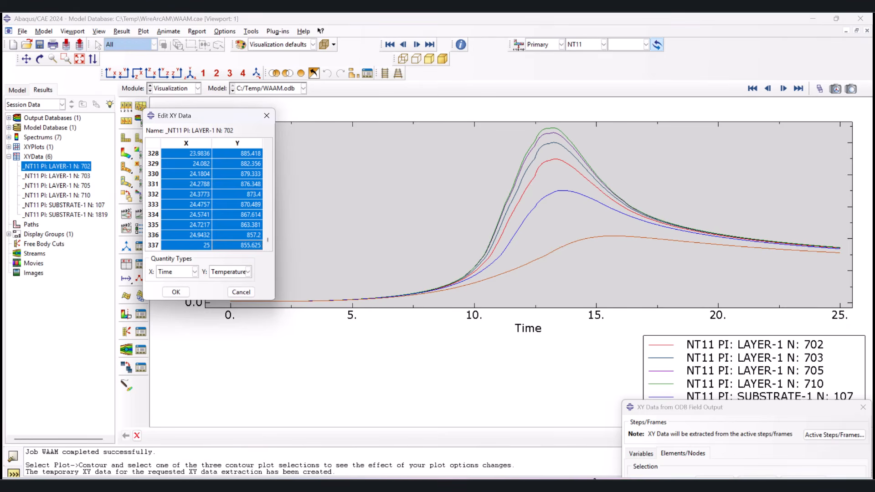
pyautogui.click(126, 155)
pyautogui.click(266, 117)
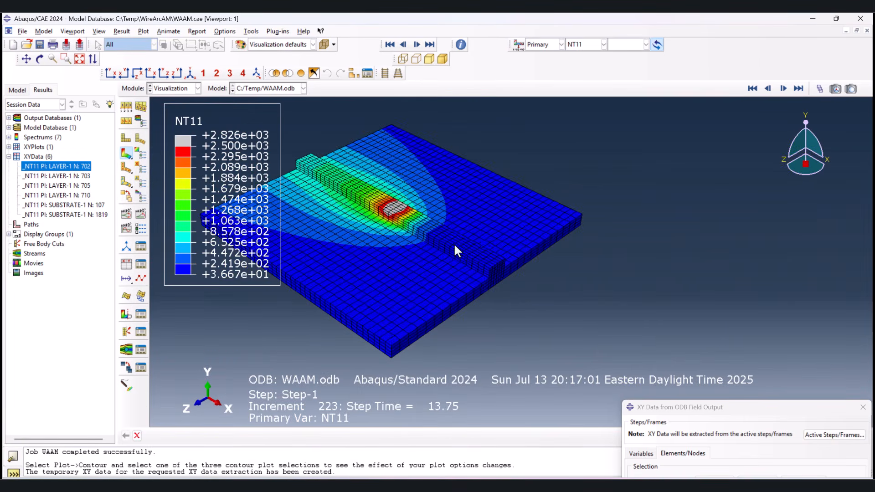
pyautogui.scroll(1, 657, 291)
pyautogui.scroll(-5, 308, 179)
pyautogui.scroll(1, 308, 179)
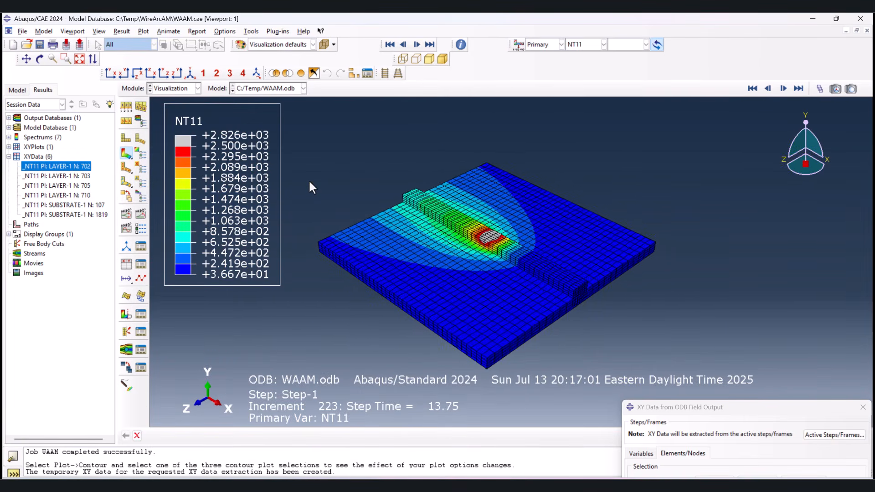
# Step: Set the visible edges of the contour plot to feature edges only
pyautogui.click(126, 108)
pyautogui.click(119, 148)
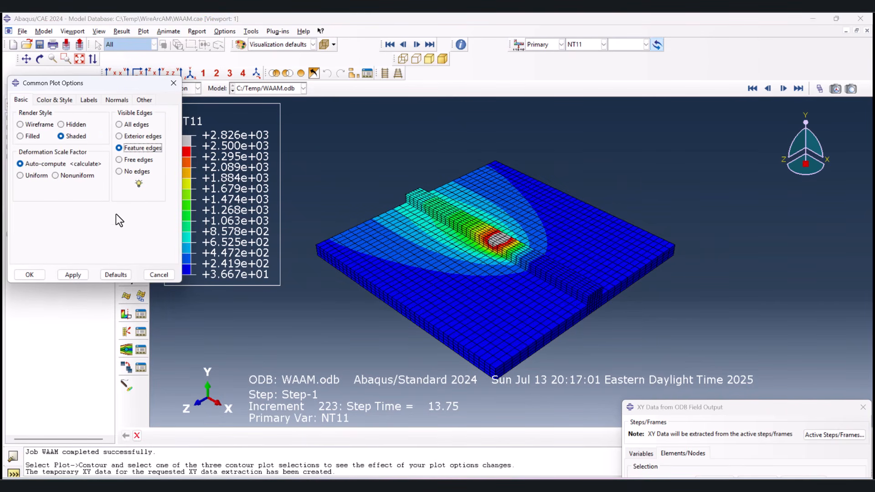
pyautogui.click(73, 275)
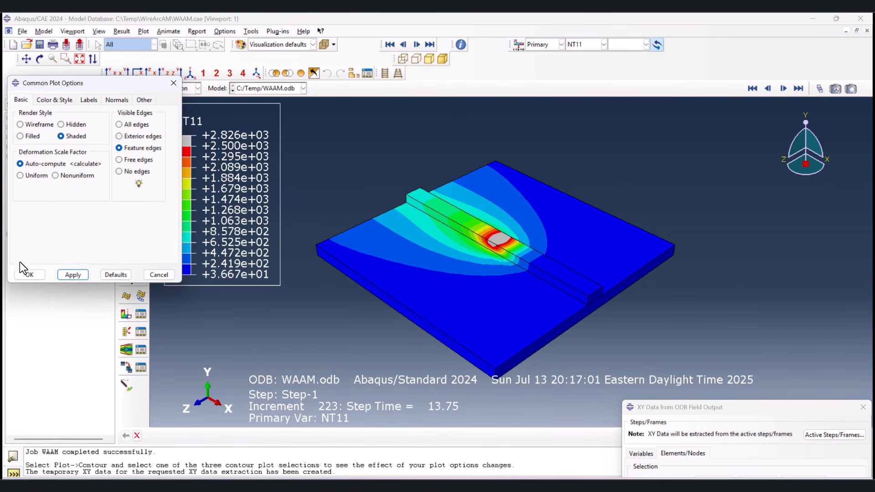
pyautogui.click(23, 278)
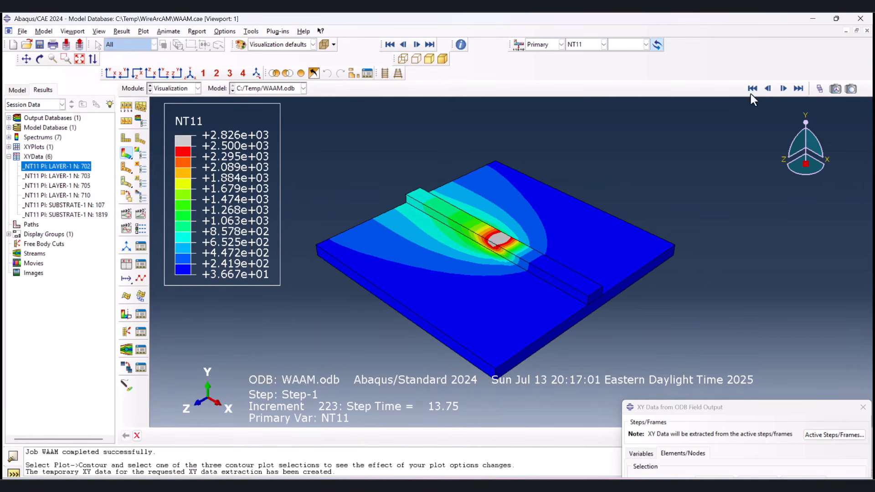
# Step: Set the displayed frame of Step-1 to 205 and dismiss the XY data extraction dialog
pyautogui.click(819, 88)
pyautogui.moveTo(759, 395)
pyautogui.mouseDown()
pyautogui.moveTo(709, 394)
pyautogui.moveTo(762, 389)
pyautogui.moveTo(756, 392)
pyautogui.mouseUp()
pyautogui.click(862, 407)
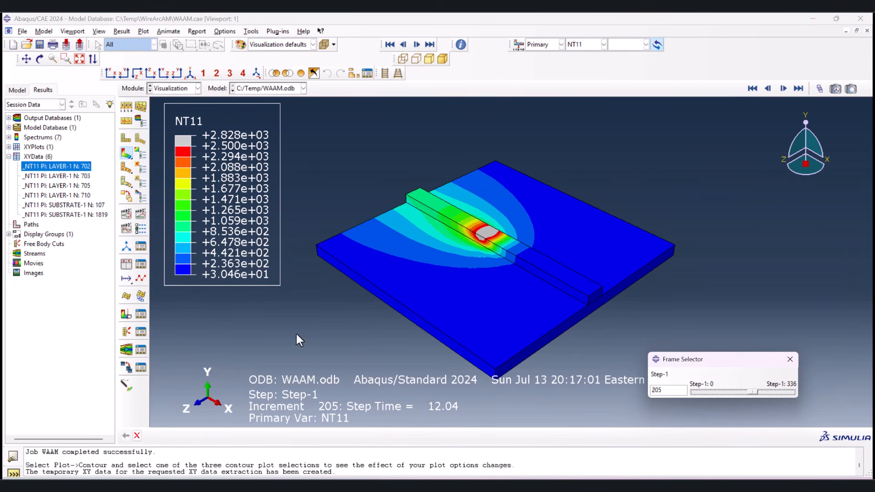
# Step: Activate the view cut across the bead to expose the melt pool cross-section
pyautogui.click(127, 316)
pyautogui.scroll(-6, 499, 240)
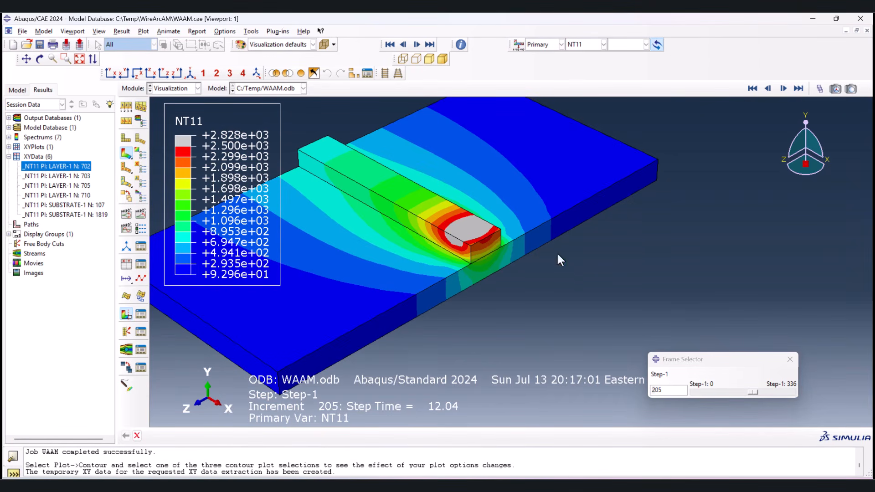
pyautogui.scroll(-2, 483, 241)
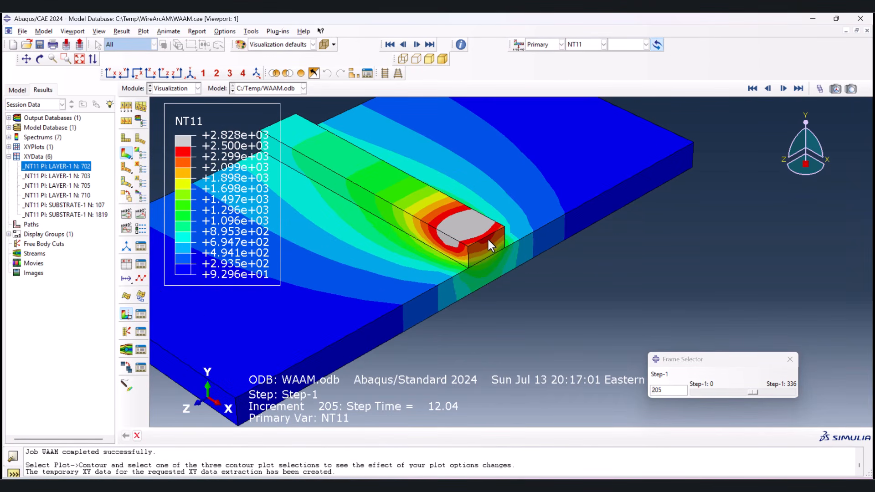
# Step: Start a Probe values query for NT11 and set it to probe nodes
pyautogui.click(461, 45)
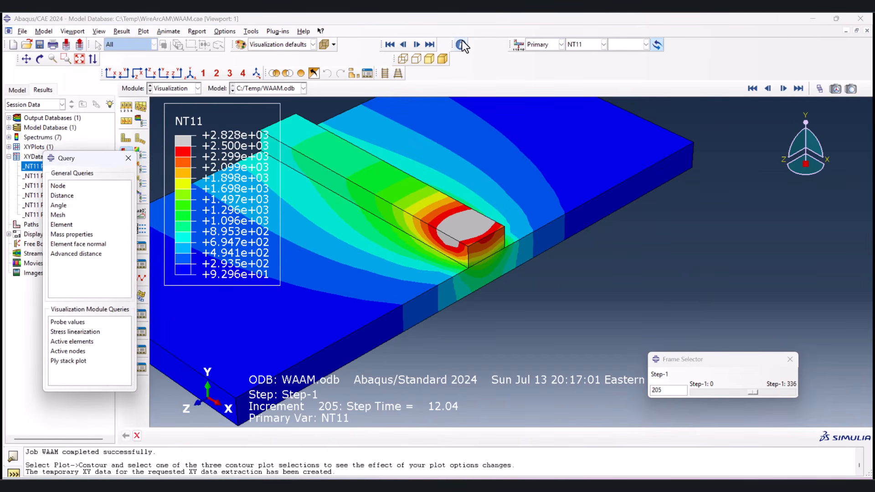
pyautogui.click(70, 321)
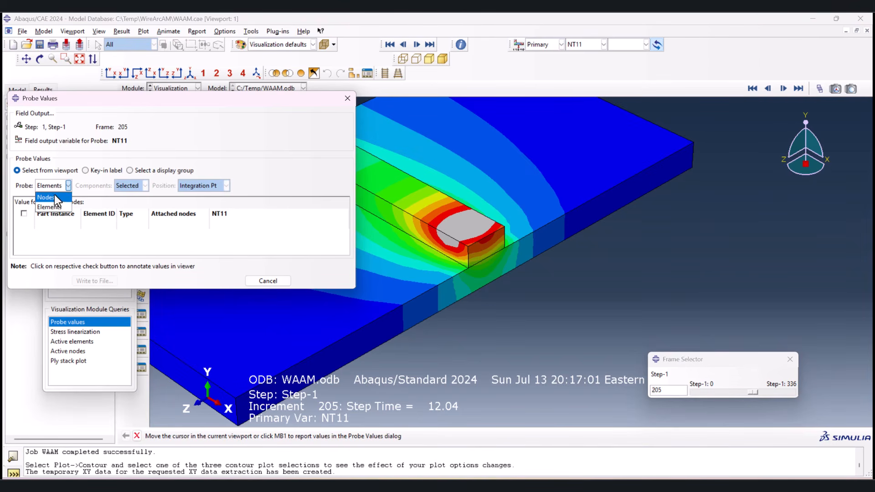
pyautogui.click(54, 197)
# Step: Probe NT11 at seven nodes from the bead's top surface down the cut face into the substrate
pyautogui.moveTo(487, 240)
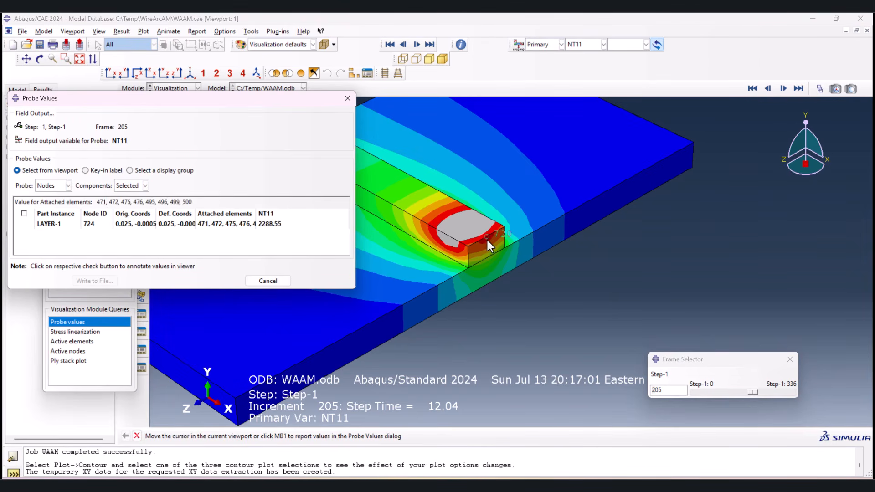
pyautogui.scroll(5, 484, 237)
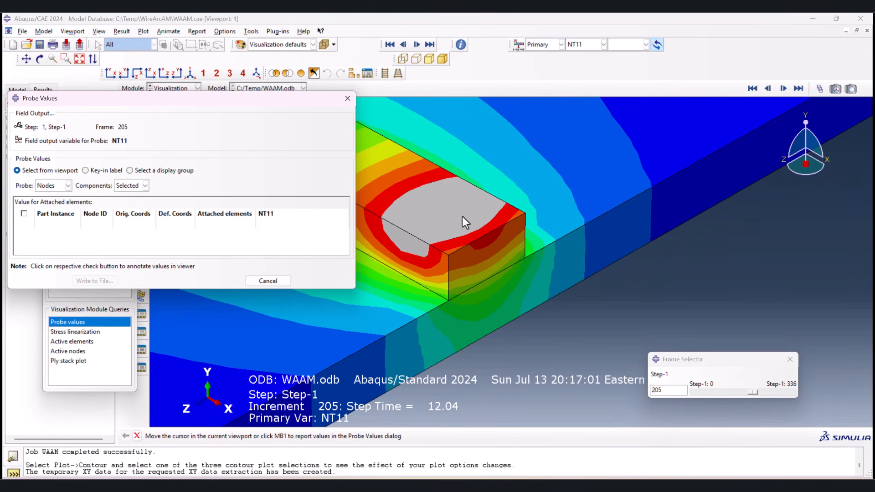
pyautogui.click(463, 221)
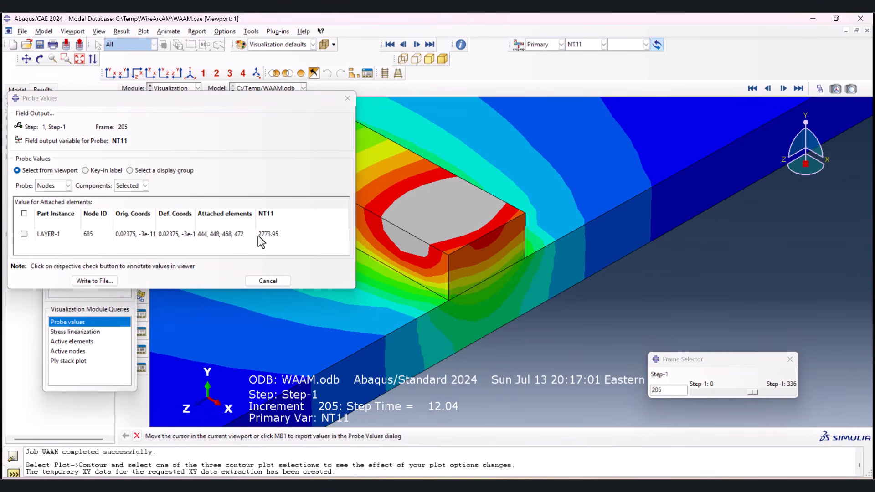
pyautogui.click(485, 242)
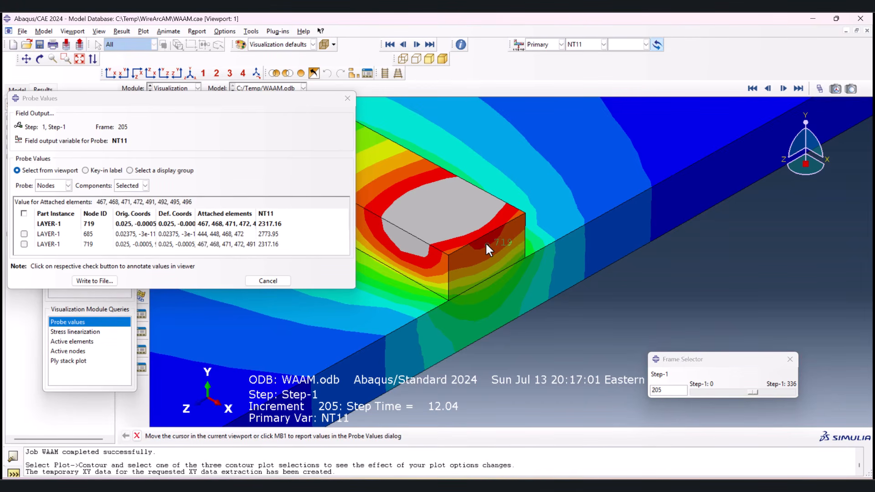
pyautogui.click(490, 259)
pyautogui.click(490, 268)
pyautogui.click(492, 298)
pyautogui.click(485, 312)
pyautogui.click(485, 321)
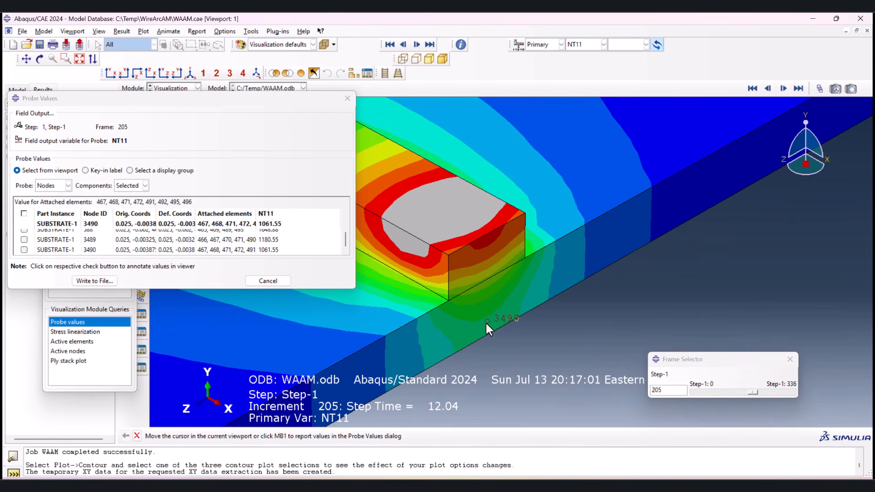
# Step: Enlarge the list of probed nodes, select all its rows and close the probe dialog
pyautogui.scroll(5, 103, 245)
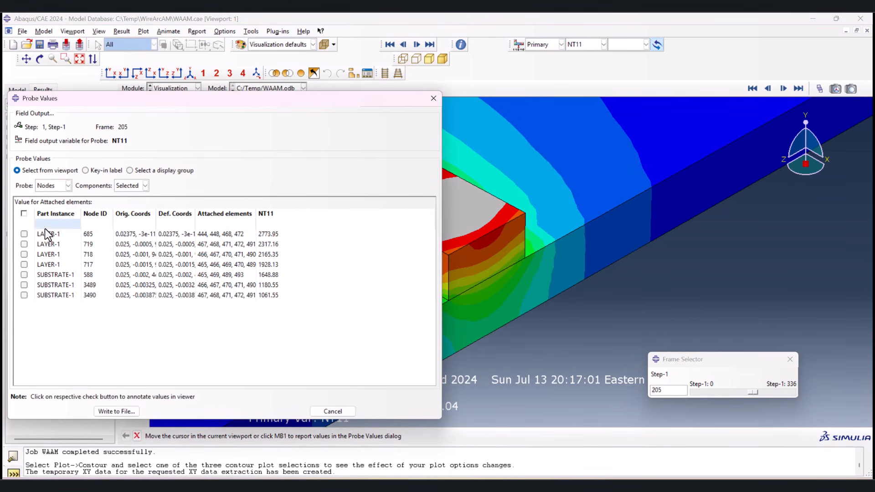
pyautogui.click(52, 234)
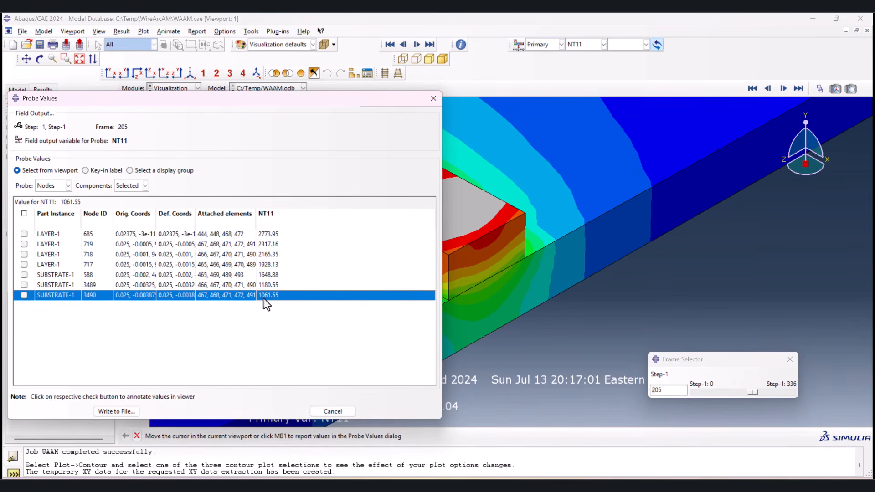
pyautogui.keyDown('shift'); pyautogui.click(272, 234); pyautogui.keyUp('shift')
pyautogui.click(332, 412)
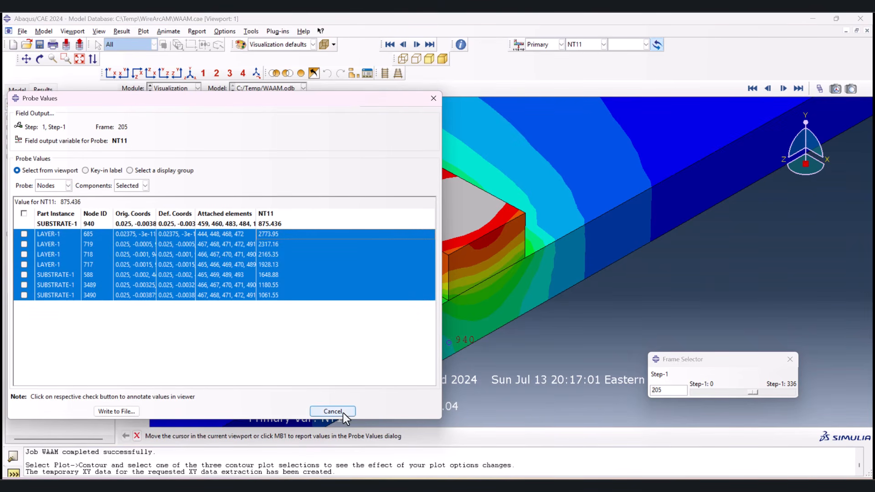